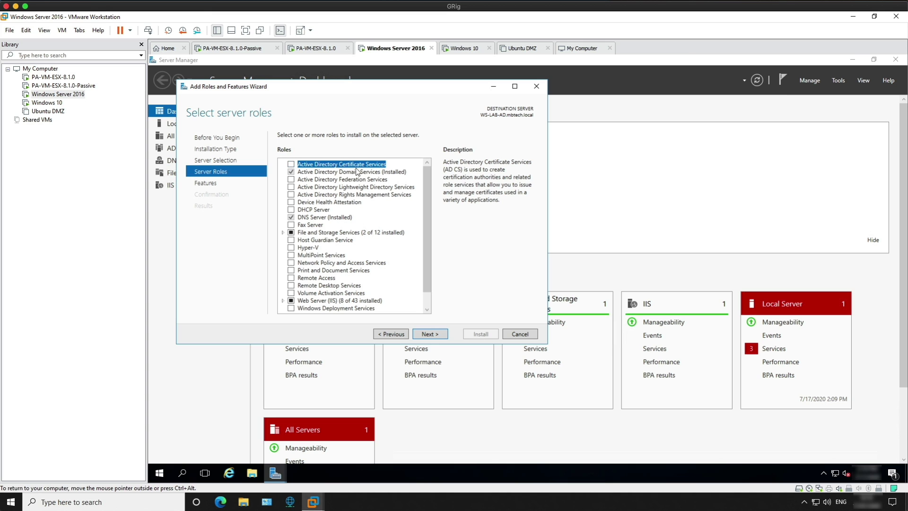
# Select the AD CS role plus Certification Authority Web Enrollment, accepting their required features.
pyautogui.click(291, 164)
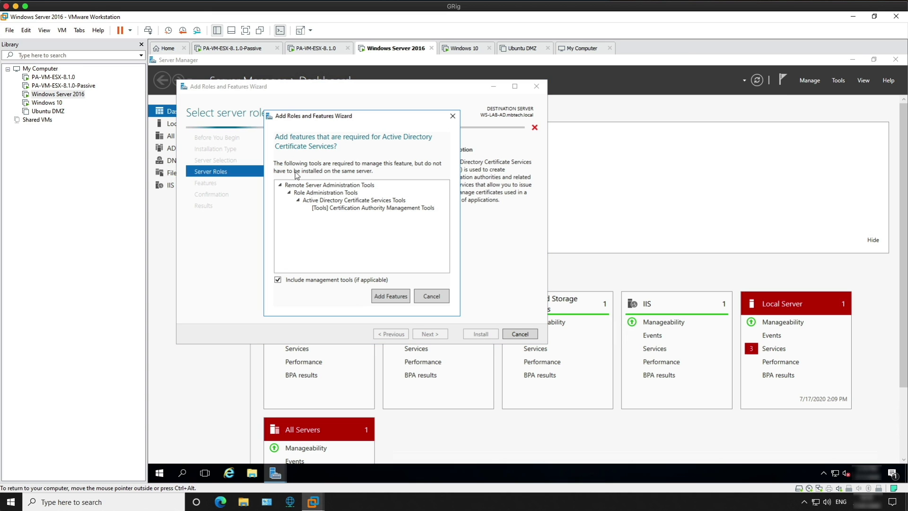
pyautogui.click(390, 295)
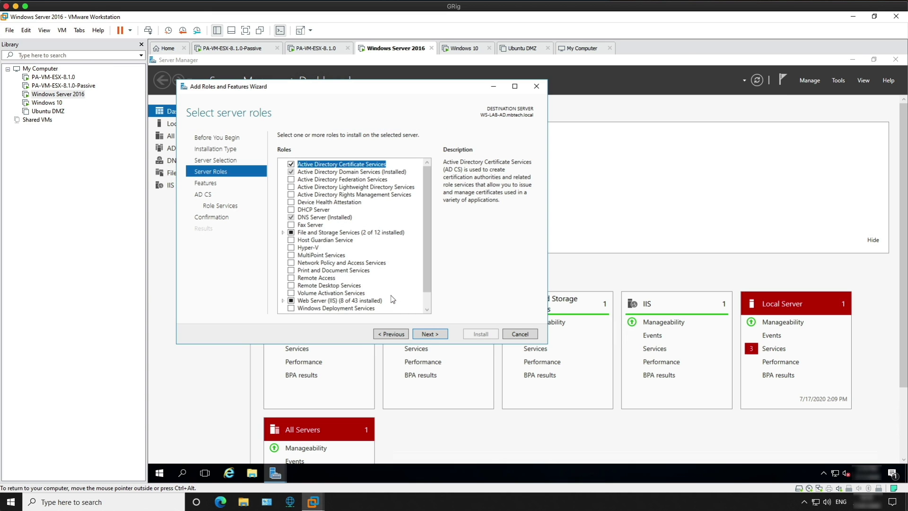
pyautogui.click(429, 334)
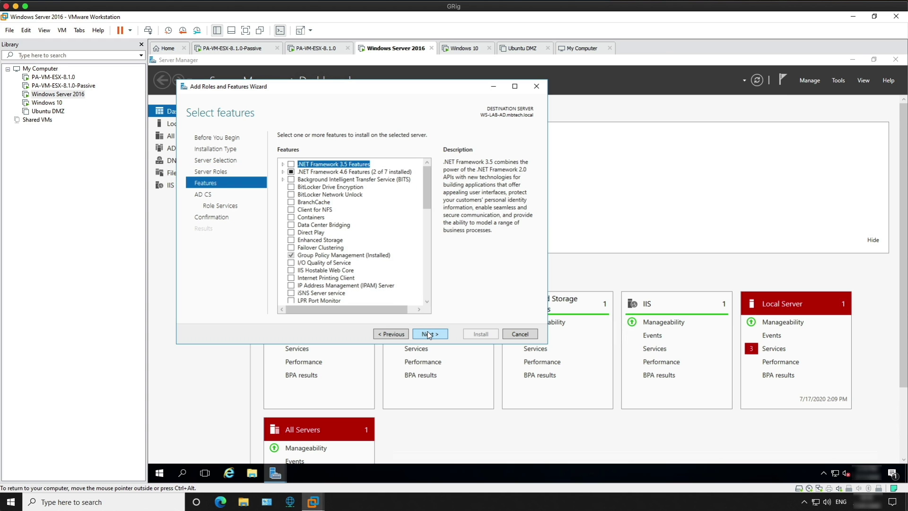
pyautogui.click(439, 333)
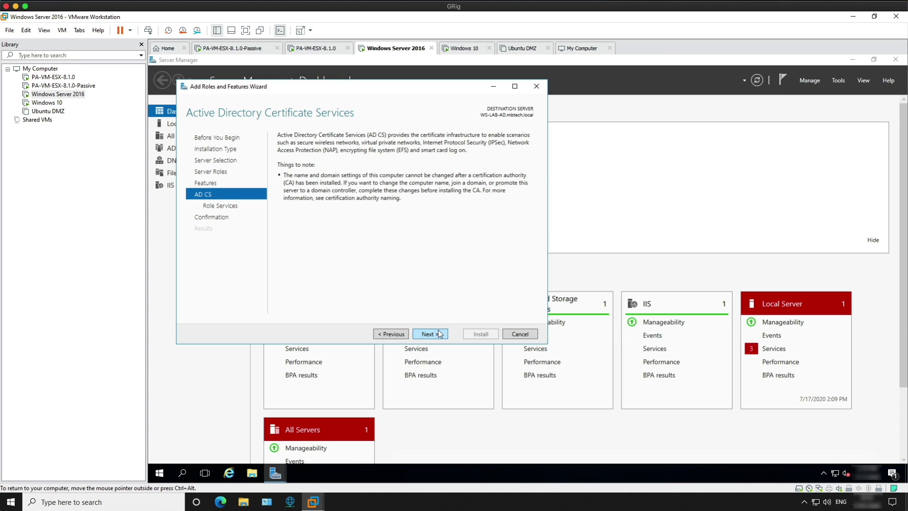
pyautogui.click(436, 333)
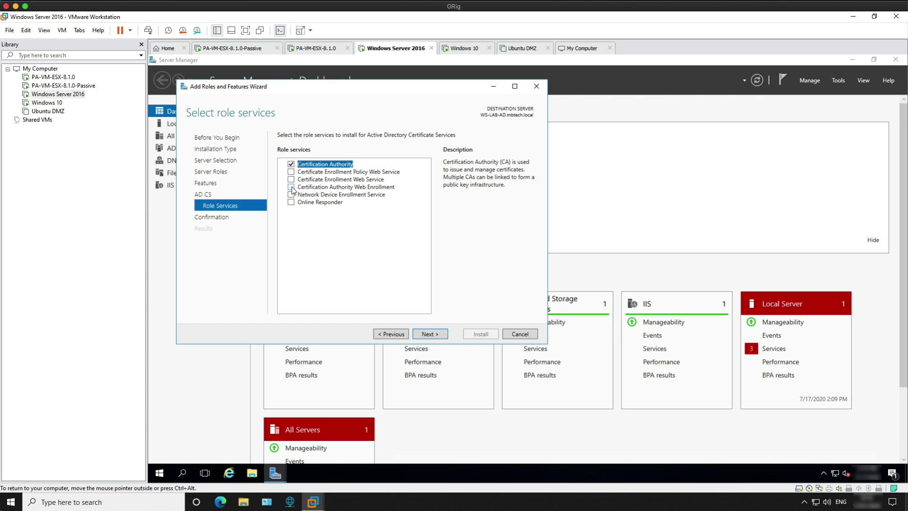
pyautogui.click(290, 187)
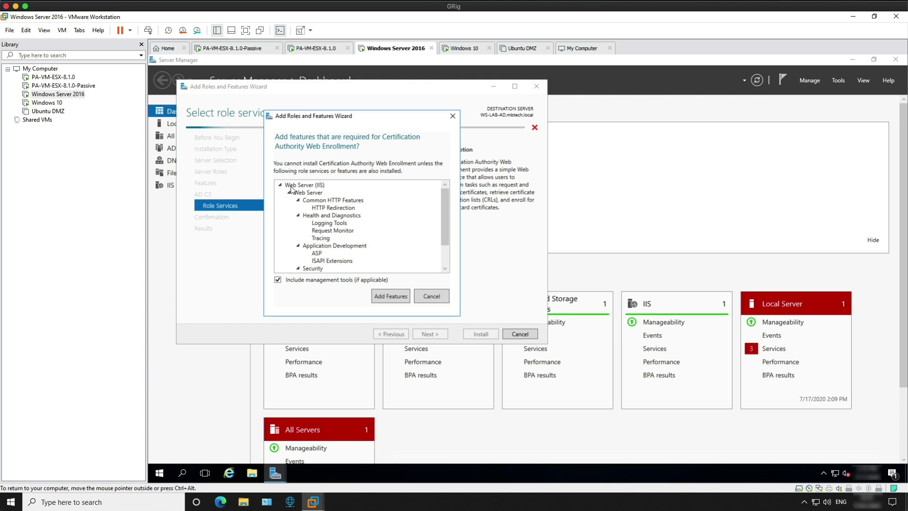
pyautogui.click(391, 296)
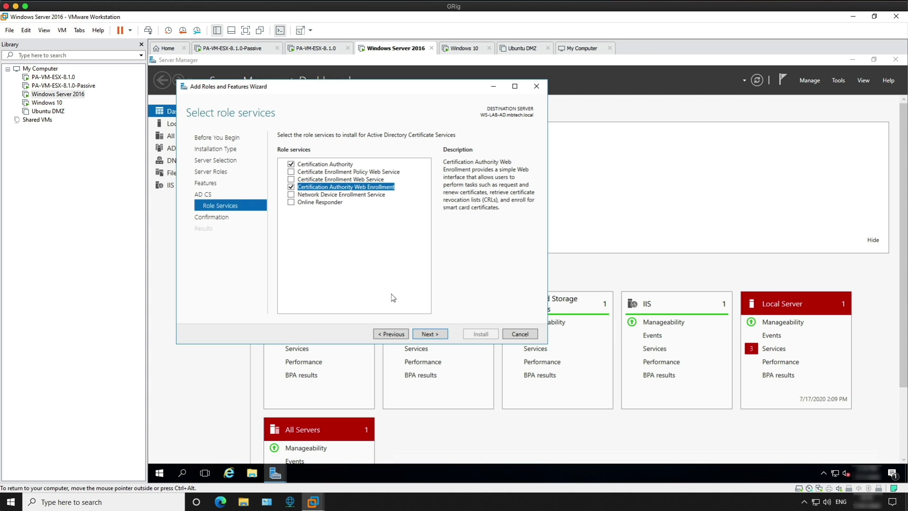
pyautogui.click(437, 334)
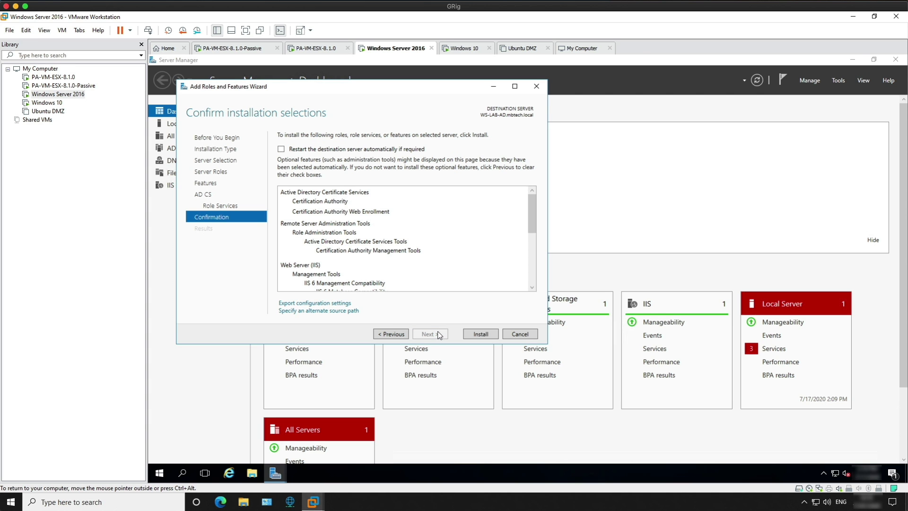
# Allow automatic restarts, install the selected roles, and close the finished wizard.
pyautogui.click(281, 149)
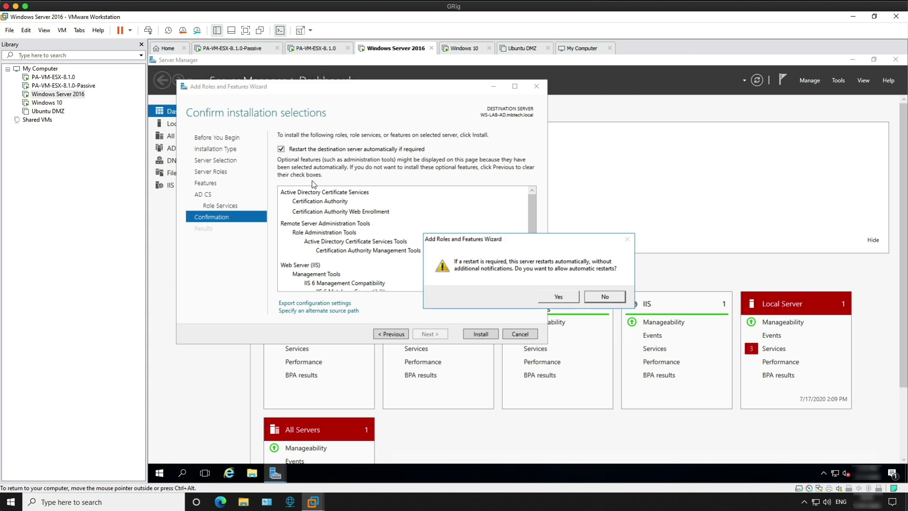
pyautogui.click(560, 296)
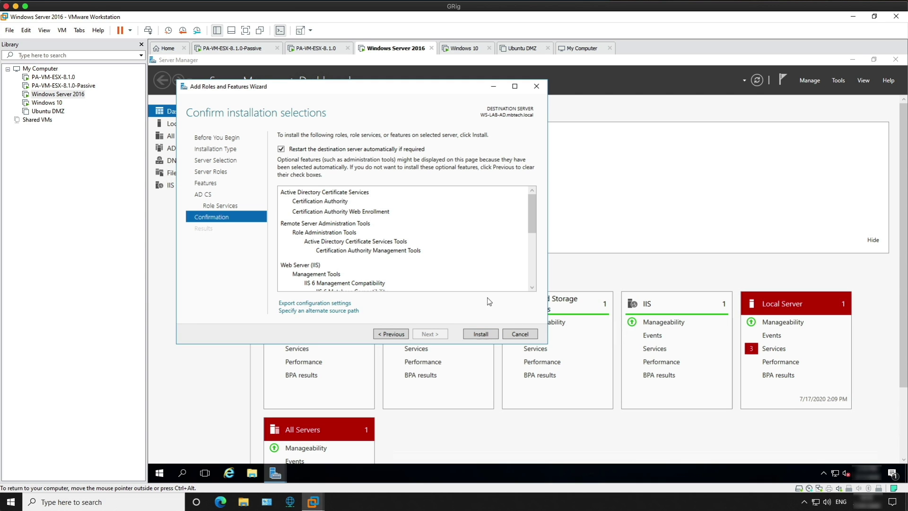
pyautogui.click(479, 334)
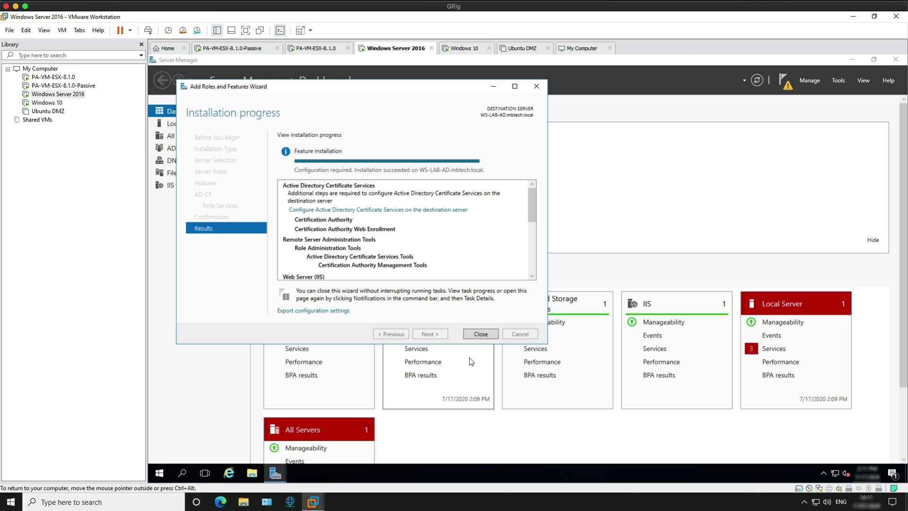
pyautogui.click(481, 334)
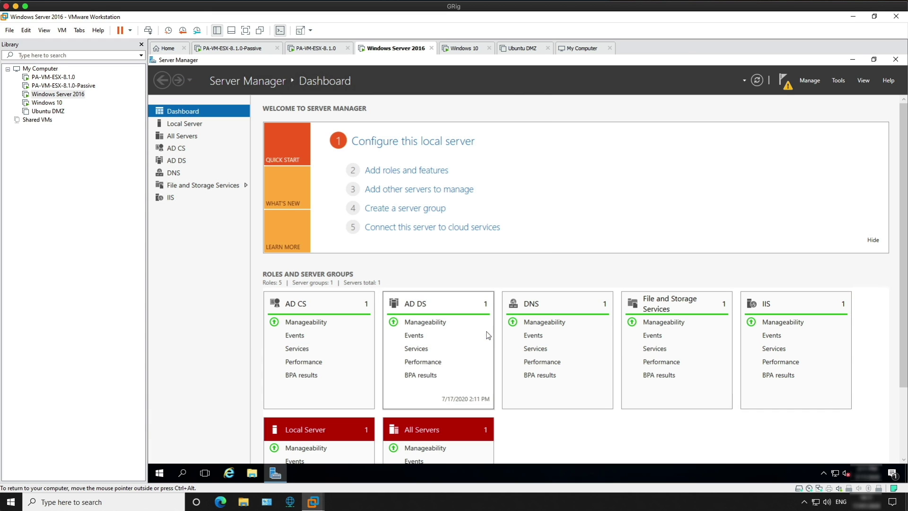
# Start the AD CS configuration and choose Certification Authority and Web Enrollment role services.
pyautogui.click(783, 82)
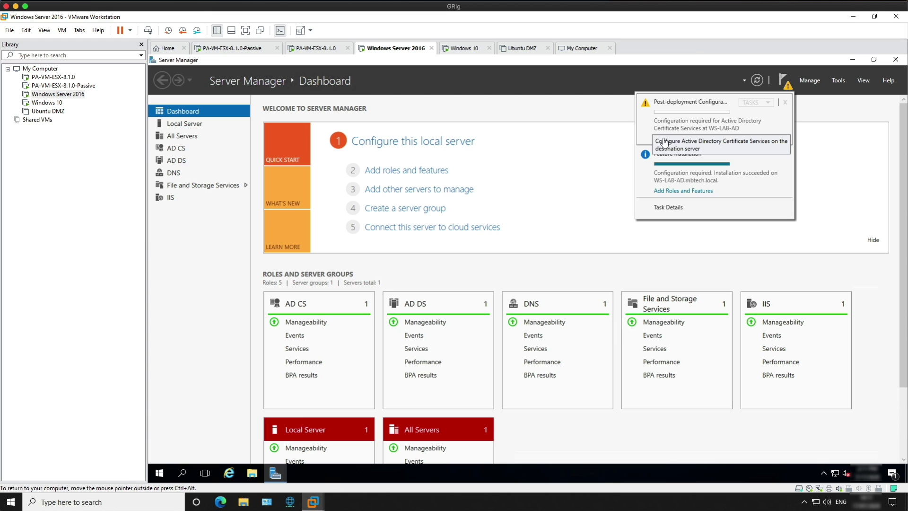
pyautogui.click(664, 142)
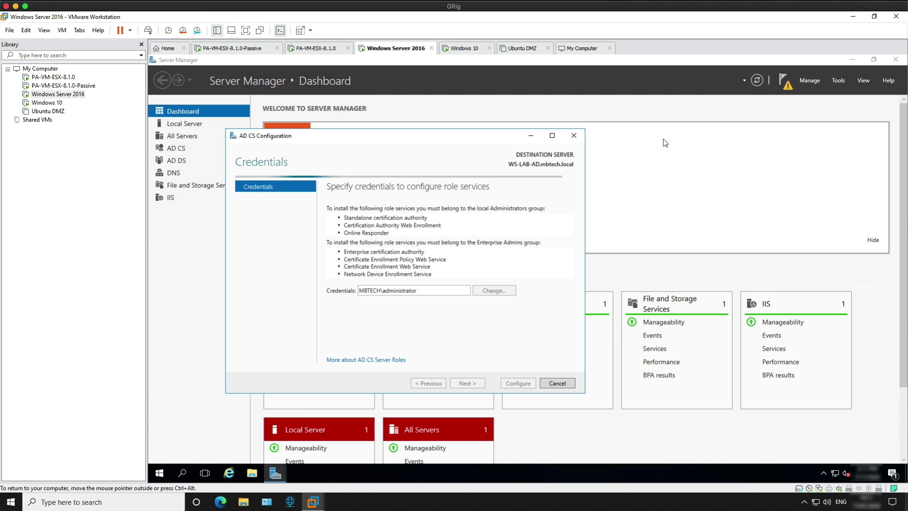
pyautogui.click(468, 383)
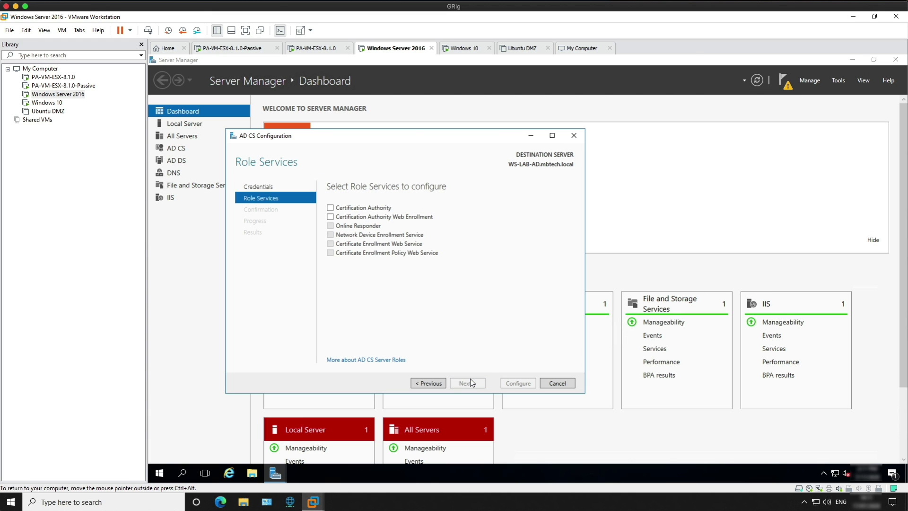
pyautogui.click(330, 208)
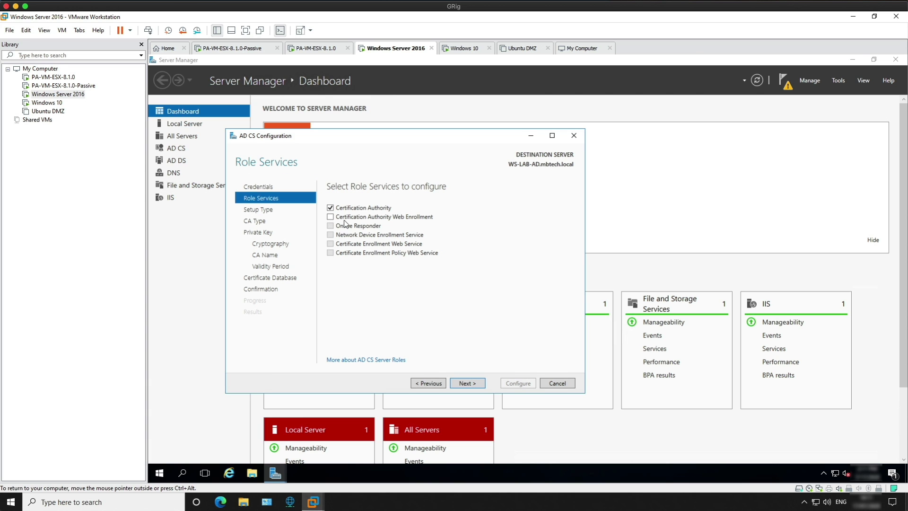
pyautogui.click(331, 216)
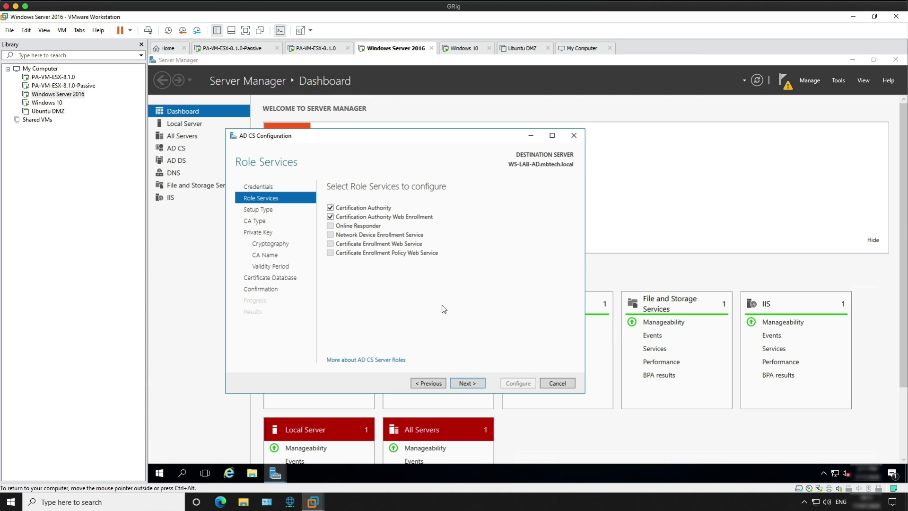
pyautogui.click(468, 382)
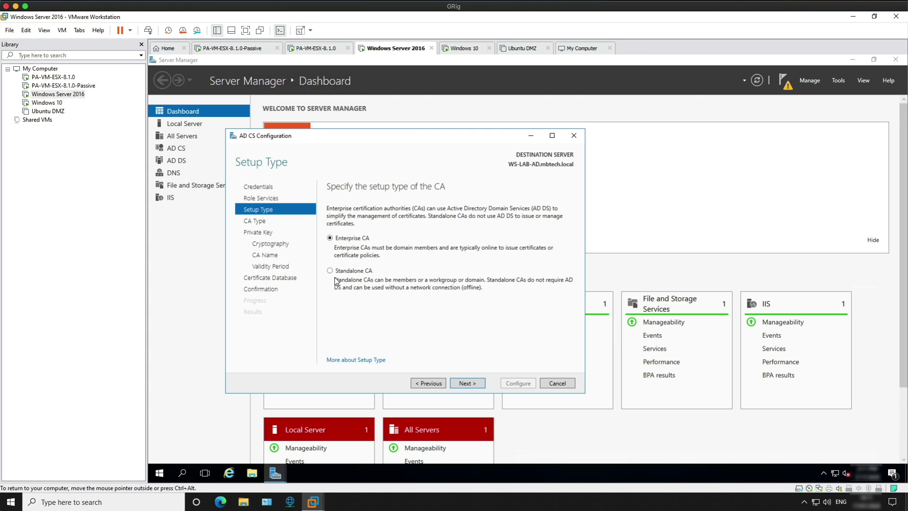
# Keep Enterprise Root CA with a new private key and SHA256, 2048-bit cryptography.
pyautogui.click(467, 383)
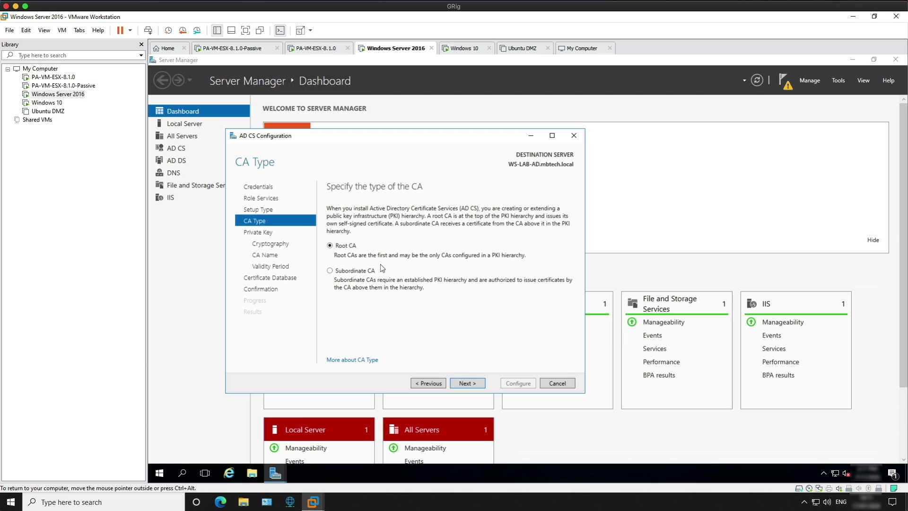
pyautogui.click(472, 382)
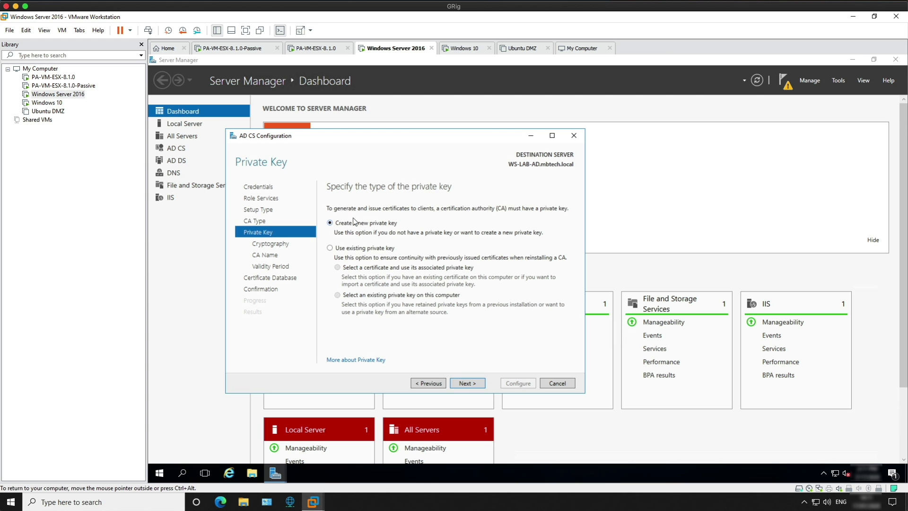
pyautogui.click(467, 383)
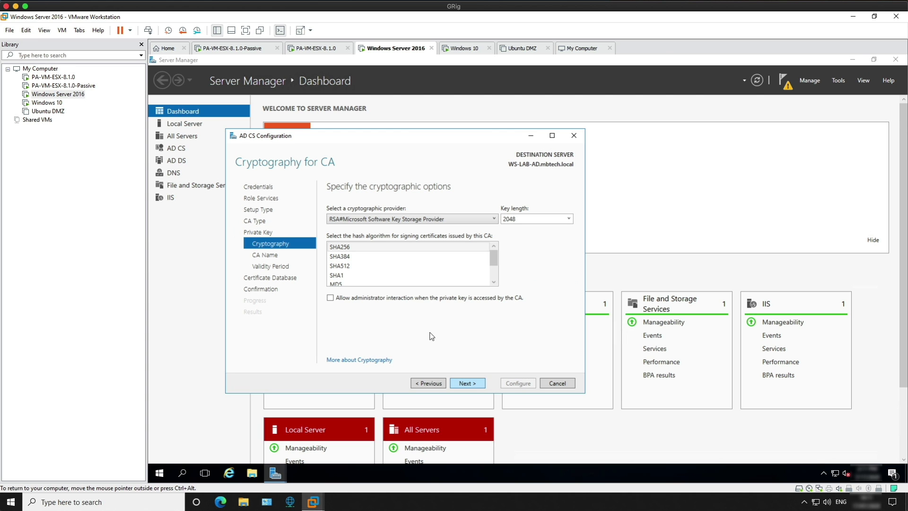
pyautogui.click(478, 256)
pyautogui.click(456, 275)
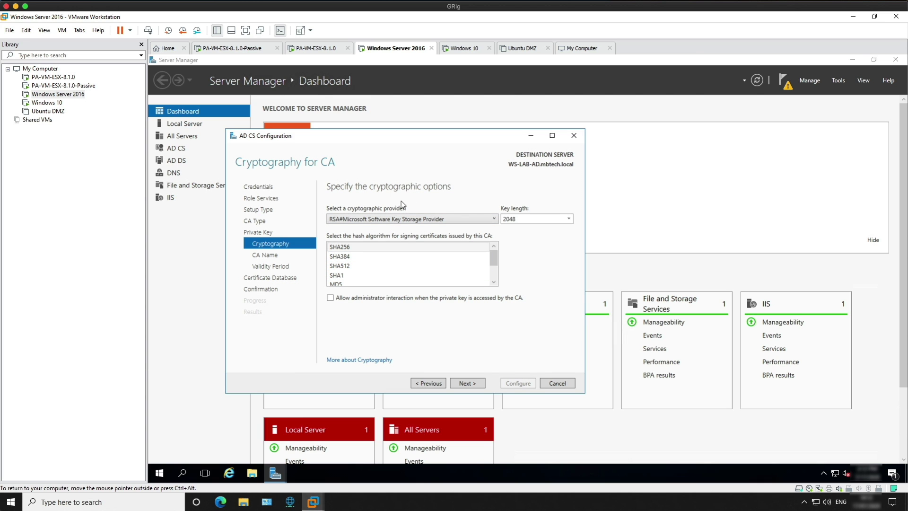
pyautogui.click(476, 383)
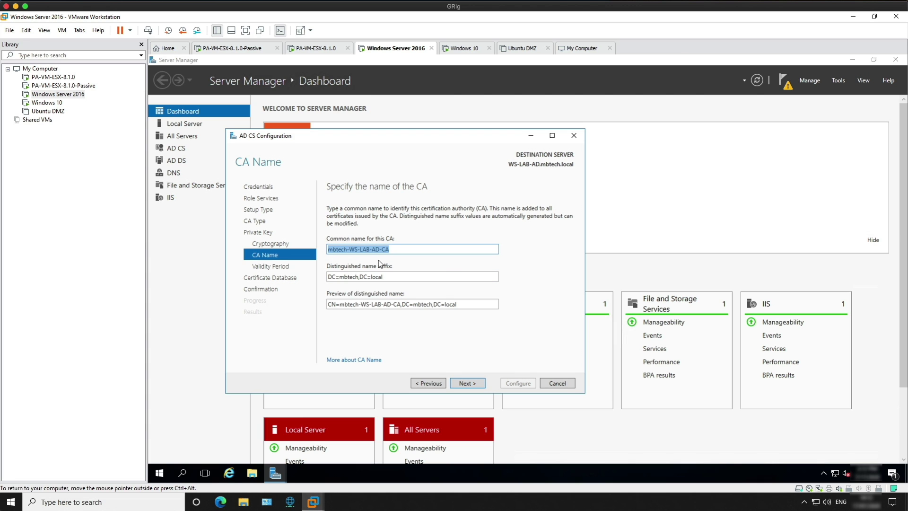
# Accept CA name mbtech-WS-LAB-AD-CA, 5-year validity and default databases, then apply the configuration.
pyautogui.click(460, 377)
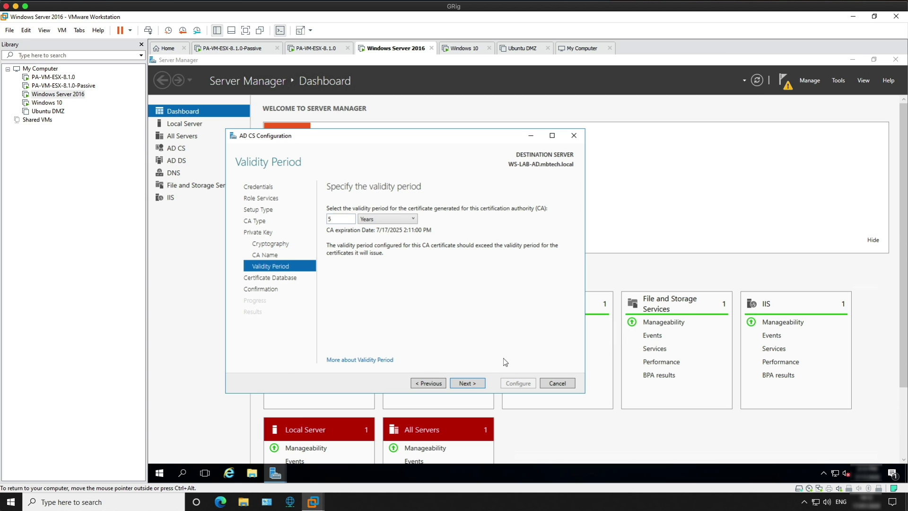
pyautogui.click(462, 381)
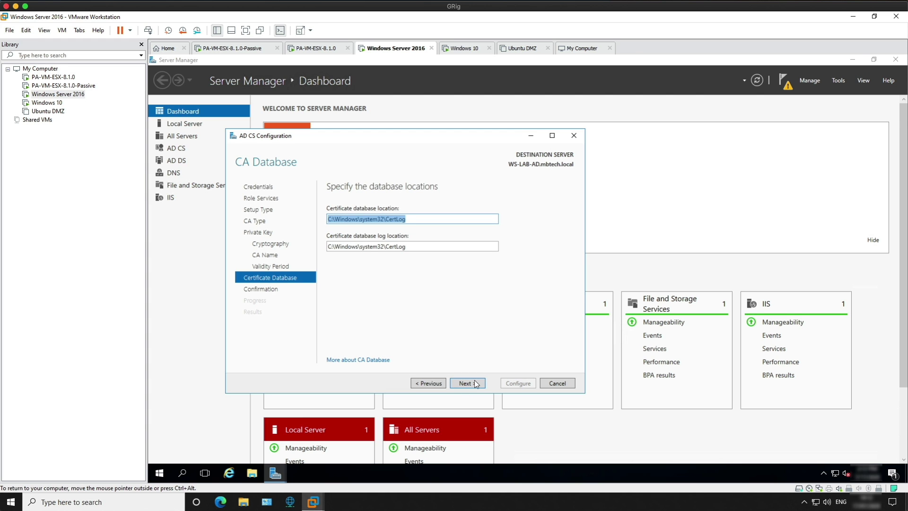
pyautogui.click(467, 383)
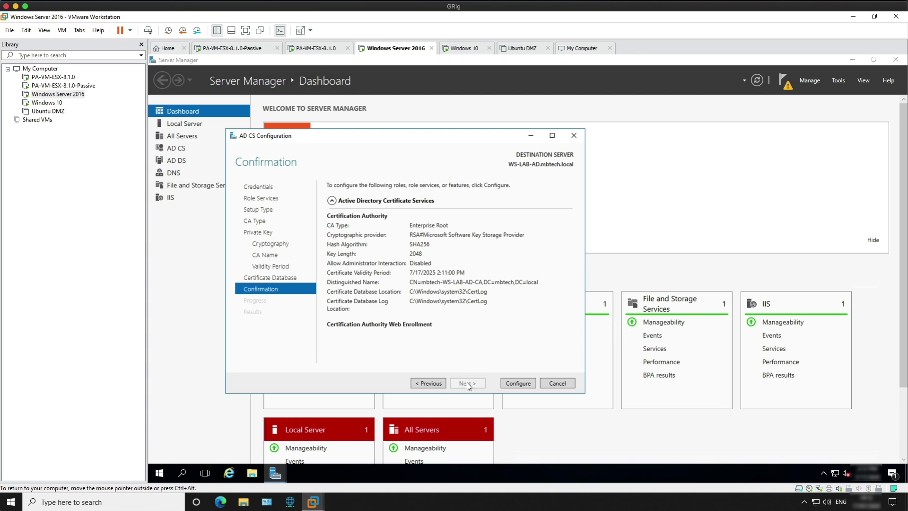
pyautogui.click(516, 383)
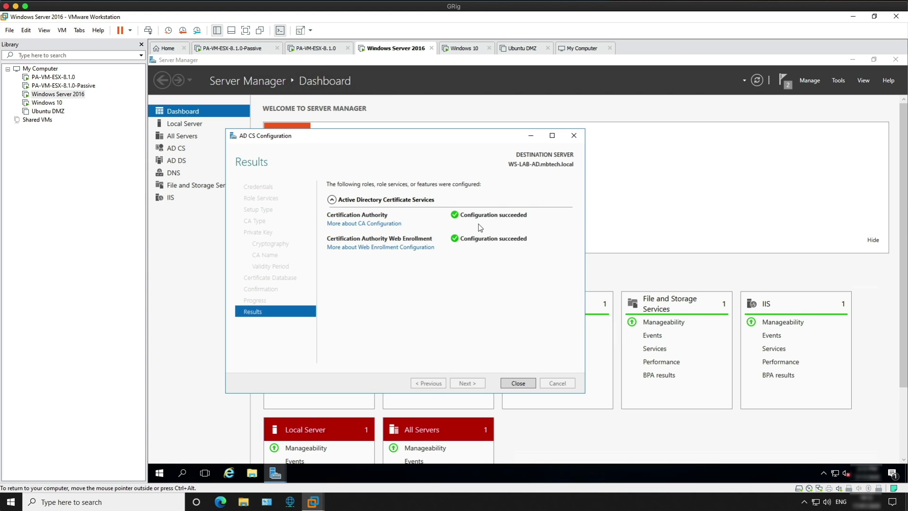
pyautogui.click(517, 383)
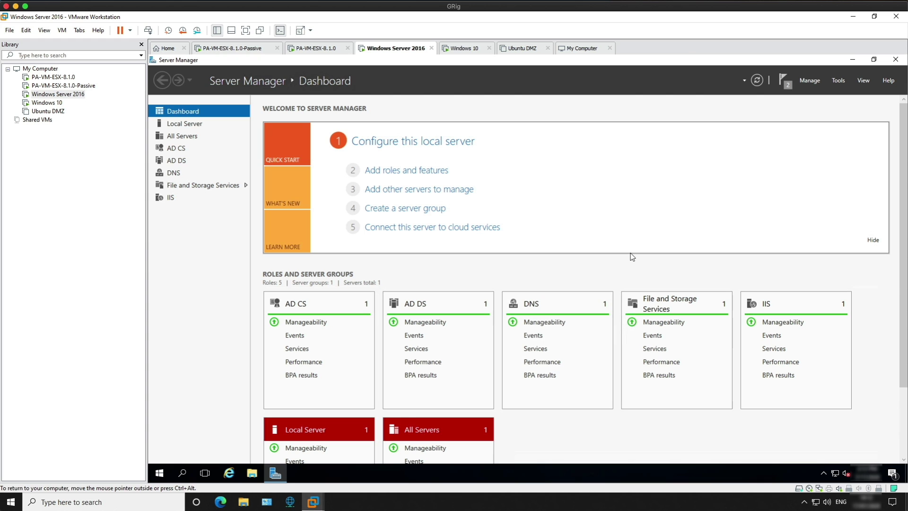
# Browse the Default Web Site's CertSrv application from IIS Manager in Internet Explorer.
pyautogui.click(837, 81)
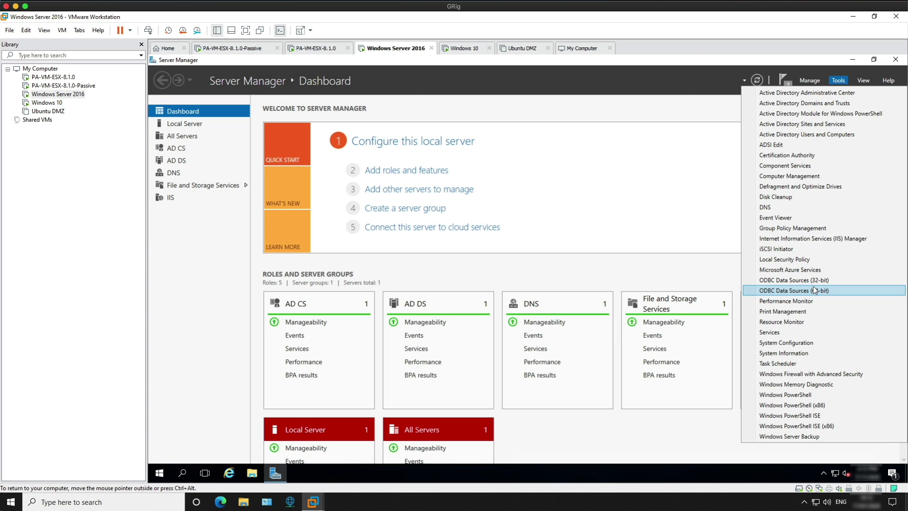
pyautogui.click(809, 238)
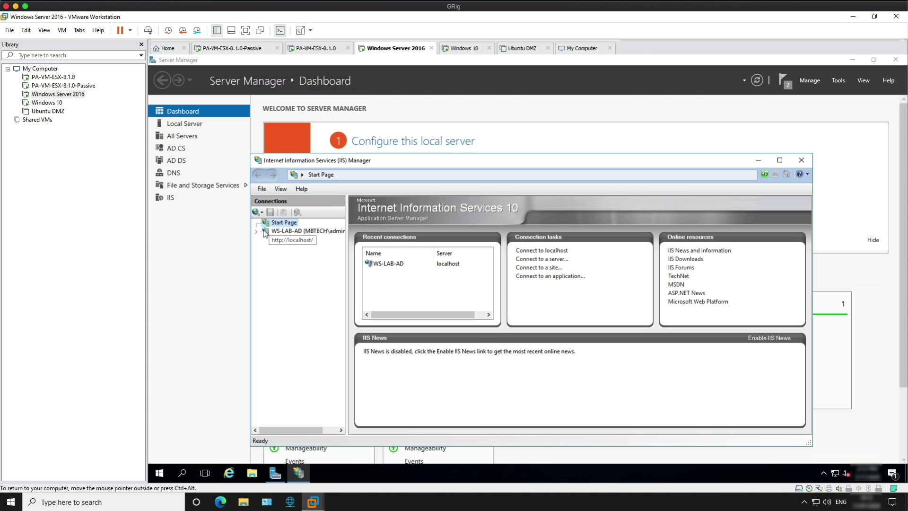
pyautogui.click(257, 231)
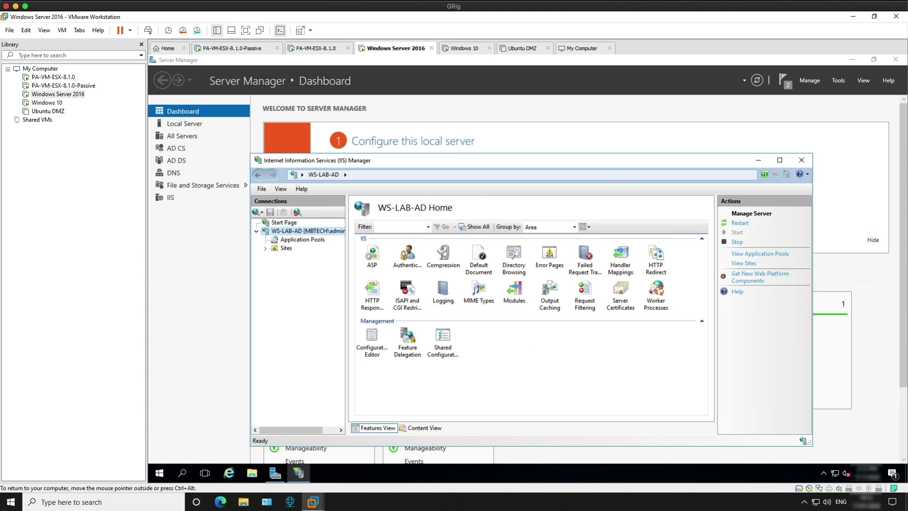
pyautogui.click(265, 247)
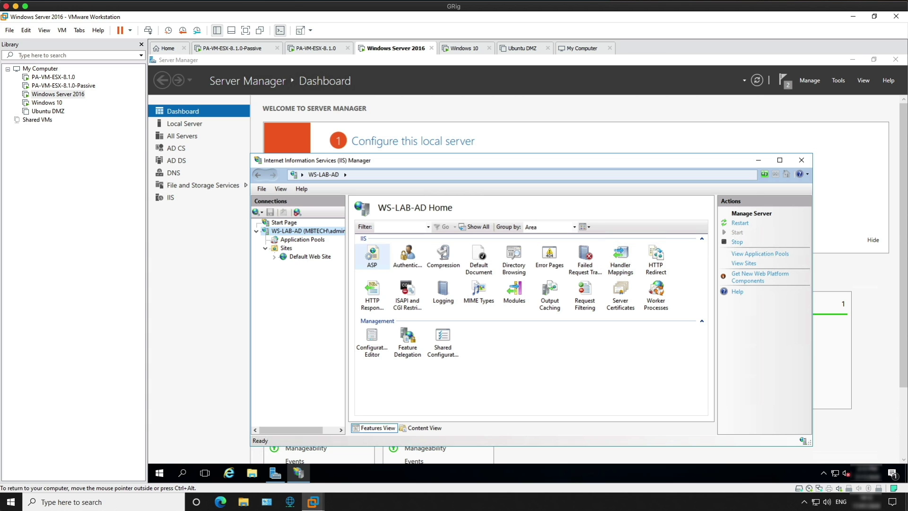
pyautogui.click(274, 259)
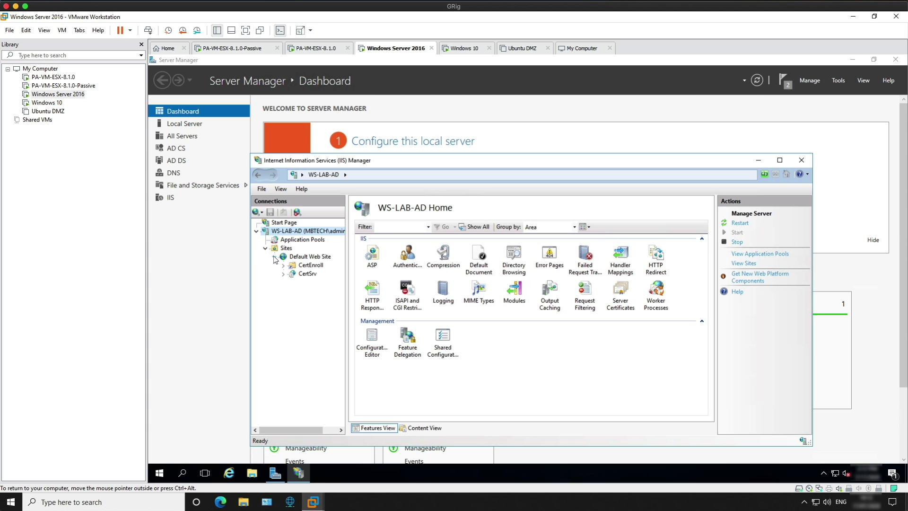
pyautogui.click(301, 275)
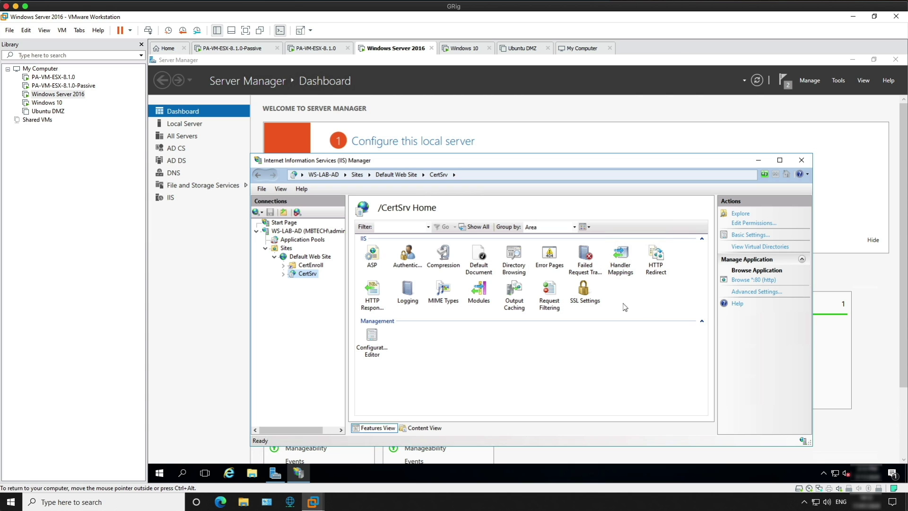
pyautogui.click(743, 280)
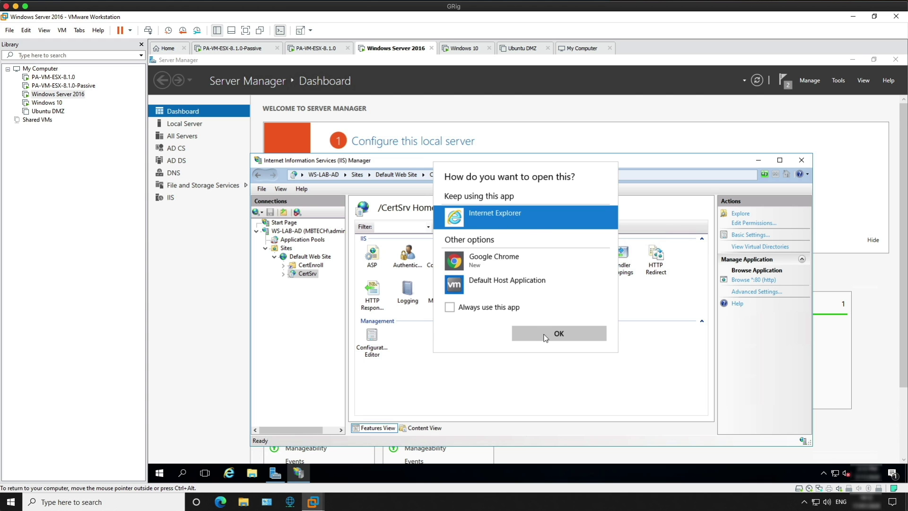
pyautogui.click(546, 332)
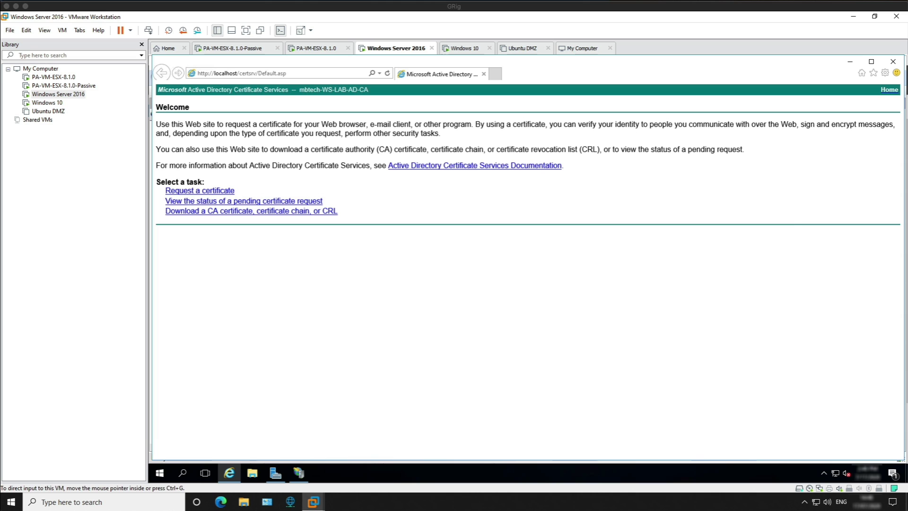
# Open a new Internet Explorer tab showing the MSN start page.
pyautogui.click(495, 74)
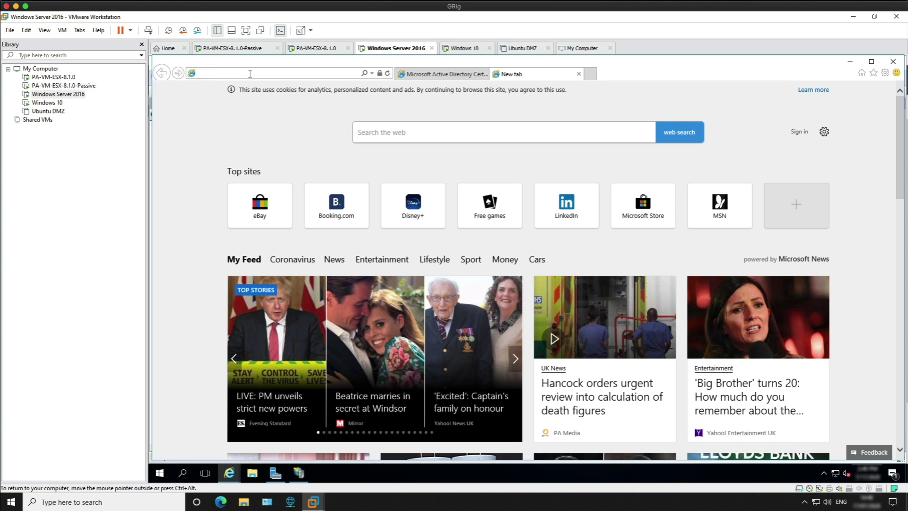
pyautogui.write('htt')
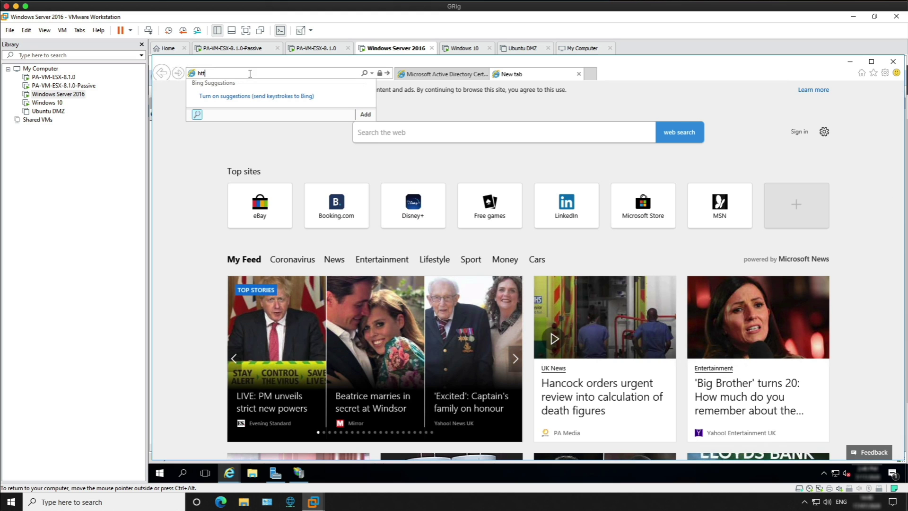
pyautogui.write('ps://192.168')
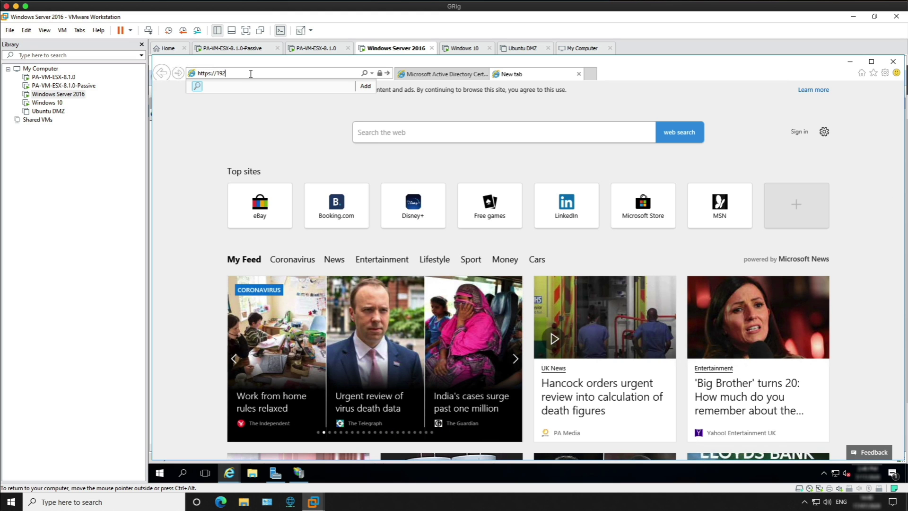
pyautogui.write('.21.21')
pyautogui.press('Return')
pyautogui.click(257, 216)
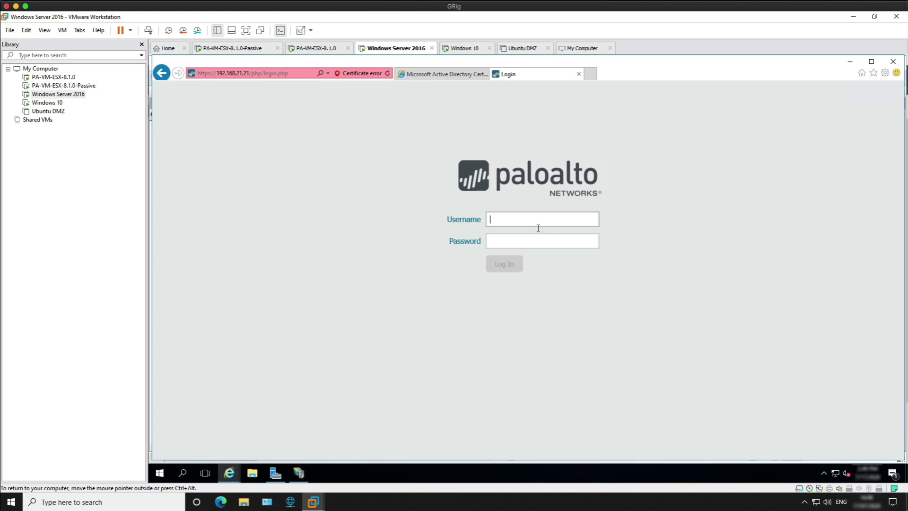
pyautogui.write('admin')
pyautogui.press('Tab')
pyautogui.write('admin')
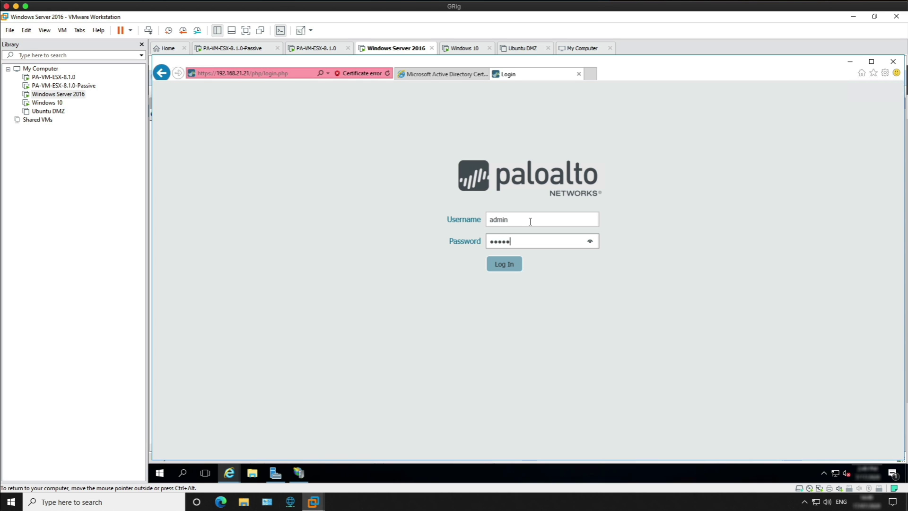
pyautogui.click(504, 265)
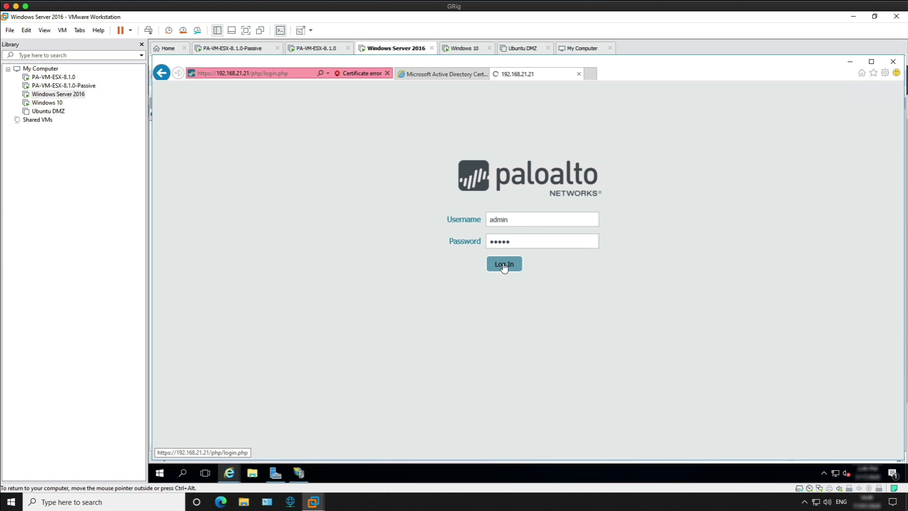
pyautogui.click(613, 301)
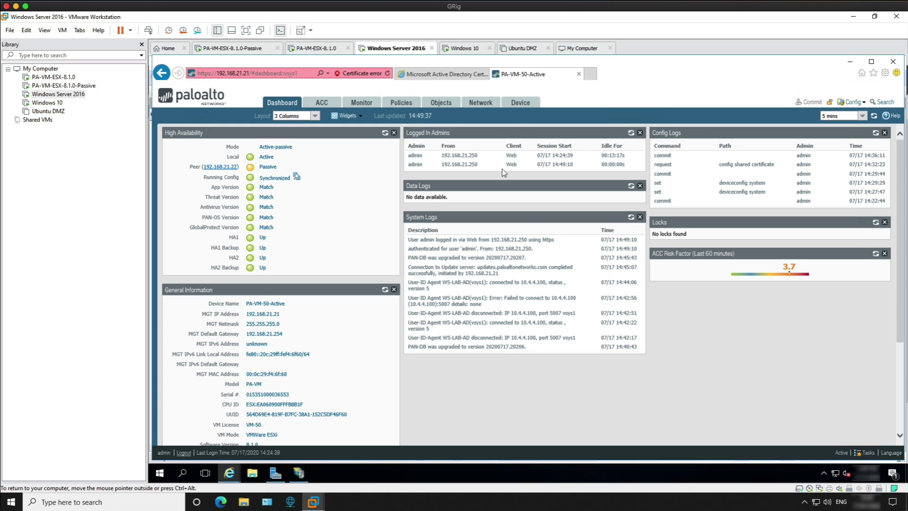
# Change the firewall's hostname to WS-VM50-FW01 and domain to mbtech.local in Management general settings.
pyautogui.click(521, 105)
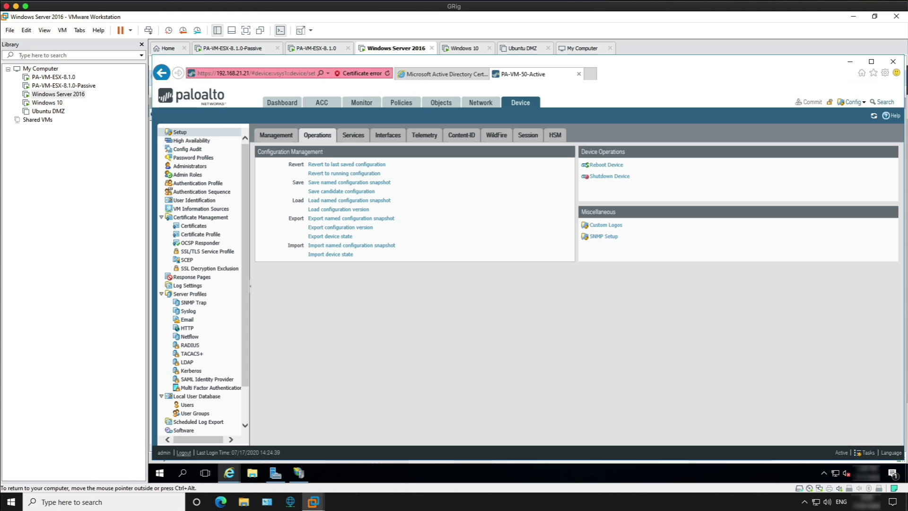
pyautogui.click(274, 135)
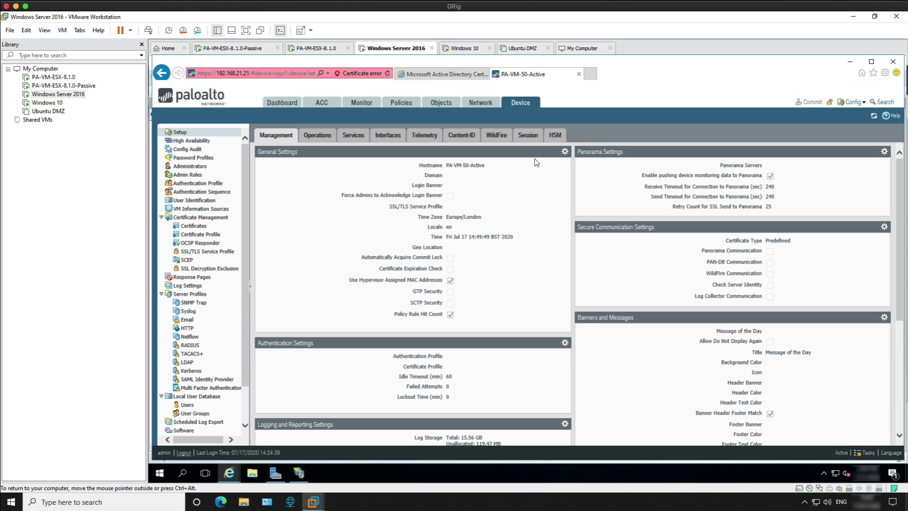
pyautogui.click(564, 152)
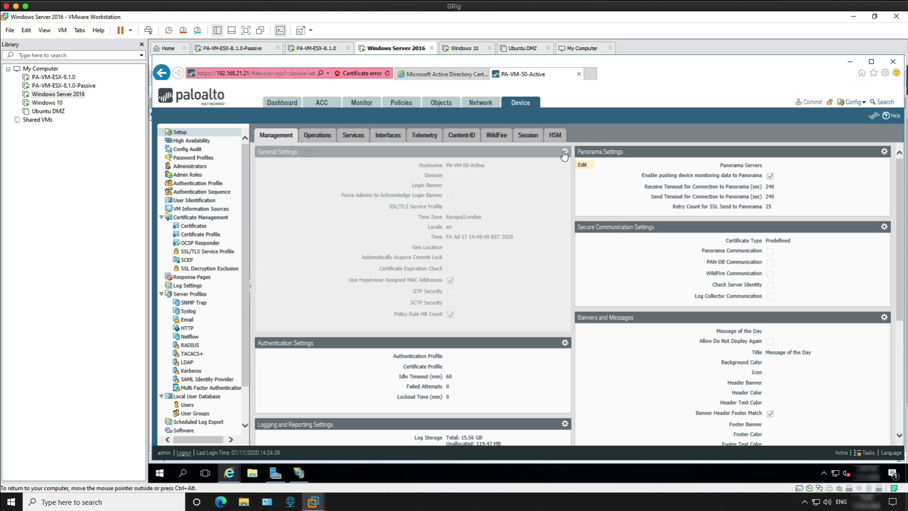
pyautogui.moveTo(531, 127); pyautogui.dragTo(490, 126)
pyautogui.press('BackSpace')
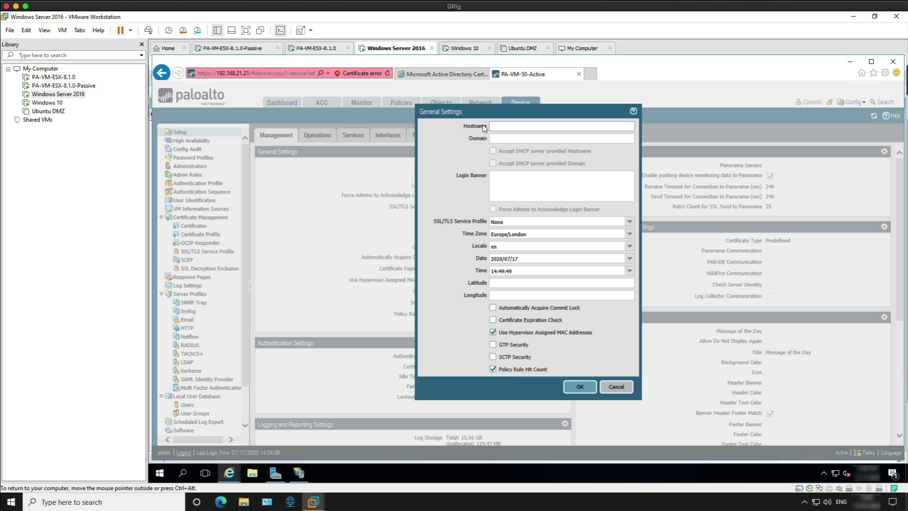
pyautogui.write('WS-VM50-FW01')
pyautogui.click(497, 136)
pyautogui.write('mbtech.local')
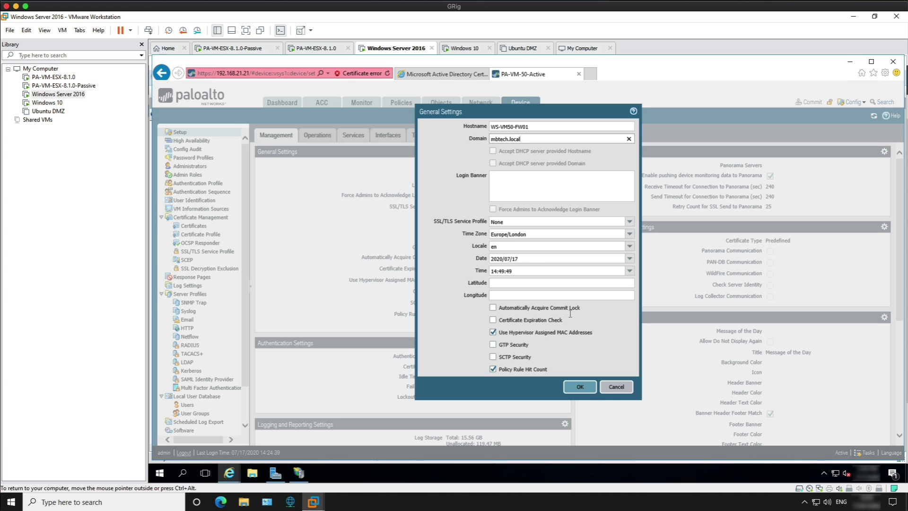
pyautogui.click(575, 386)
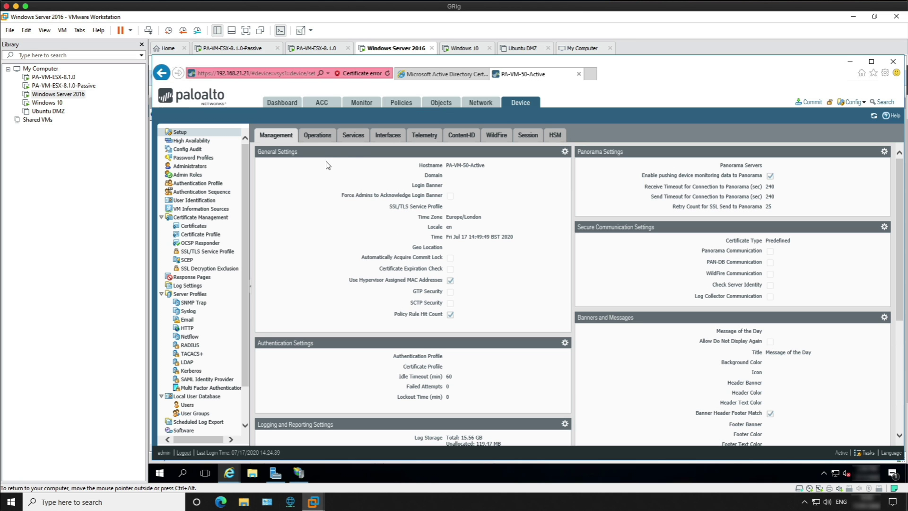
# Check the firewall's DNS services, then run ipconfig to confirm the server is 10.4.4.100.
pyautogui.click(352, 137)
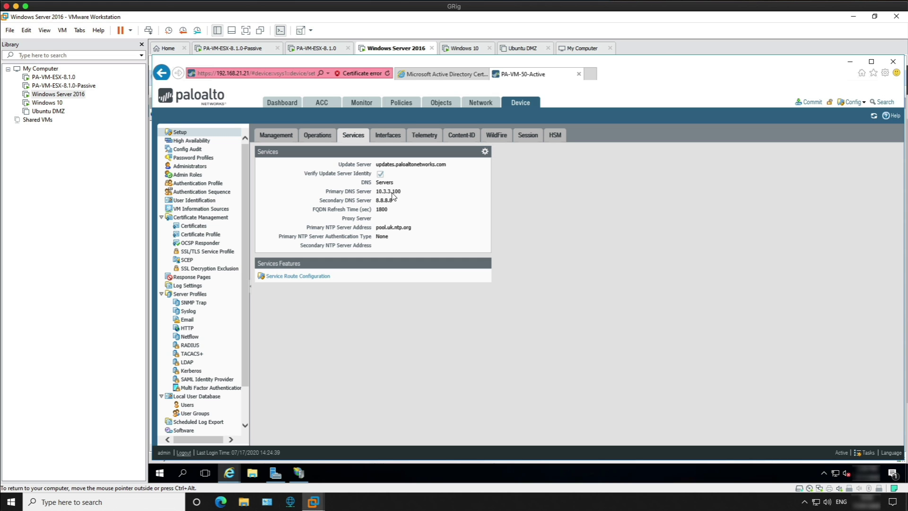
pyautogui.click(166, 473)
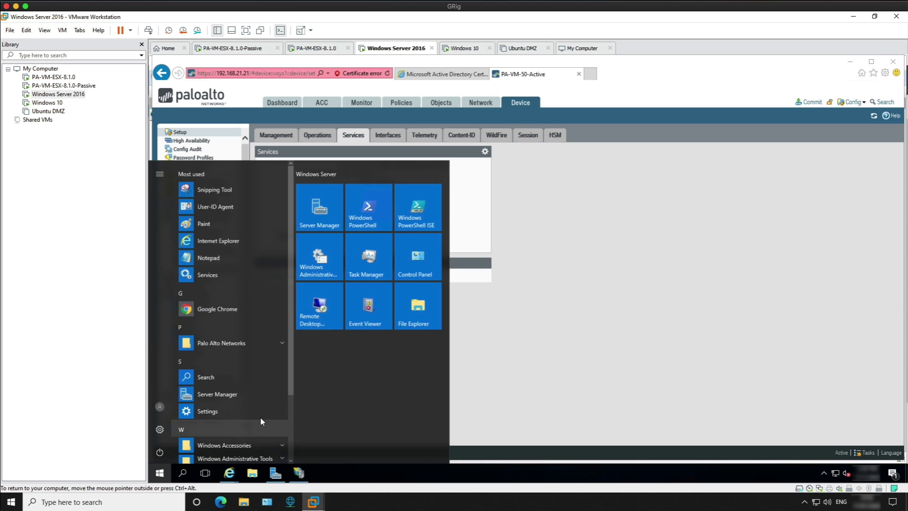
pyautogui.write('cmd')
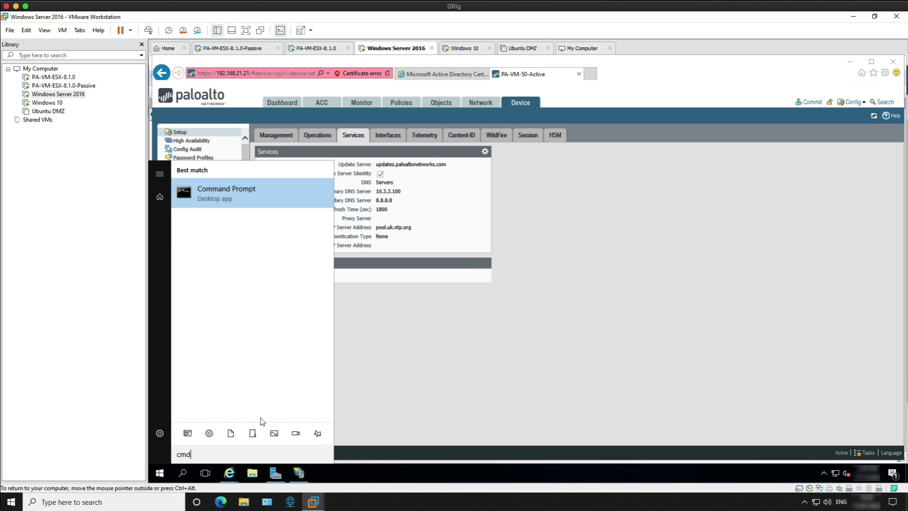
pyautogui.press('Return')
pyautogui.write('ipconfig')
pyautogui.press('Return')
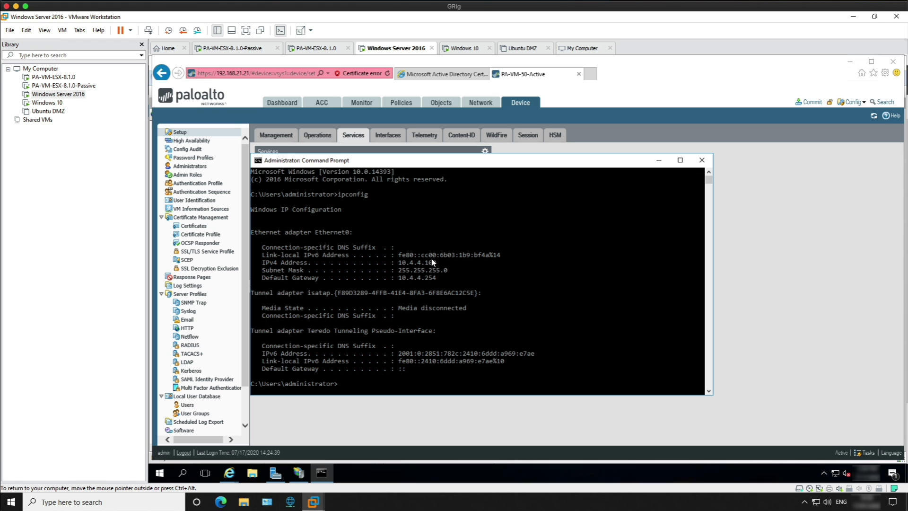
pyautogui.click(700, 160)
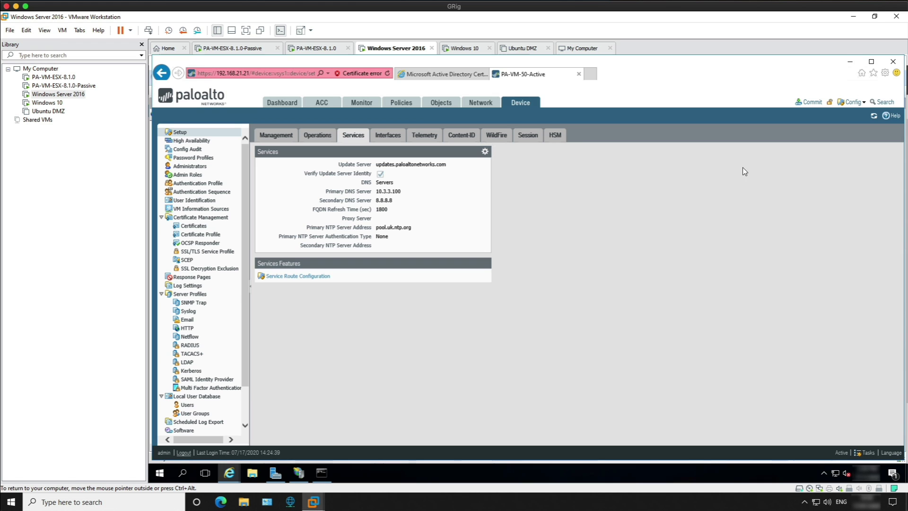
# Change the firewall's primary DNS server from 10.3.3.100 to 10.4.4.100.
pyautogui.click(484, 152)
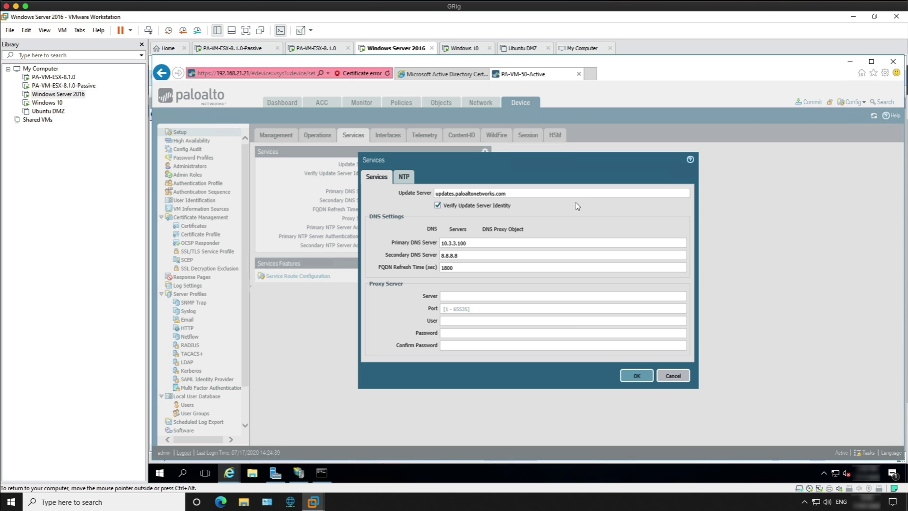
pyautogui.click(450, 243)
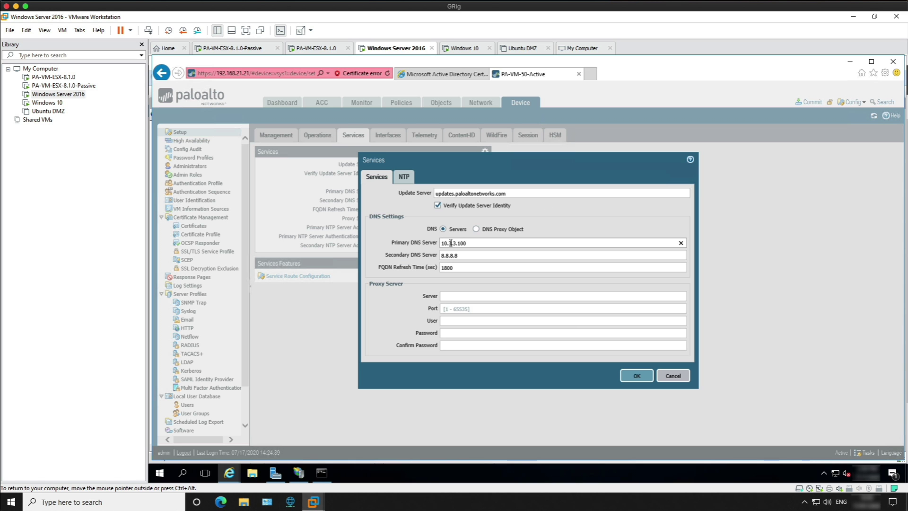
pyautogui.press('Delete')
pyautogui.write('4')
pyautogui.press('Right')
pyautogui.press('Delete')
pyautogui.write('4')
pyautogui.click(636, 375)
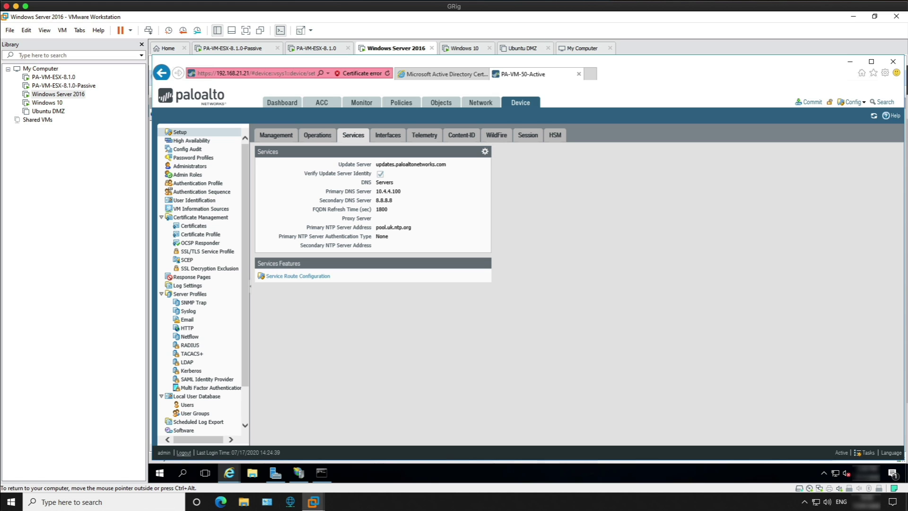
# Commit all changes to the firewall and return to Server Manager.
pyautogui.click(807, 102)
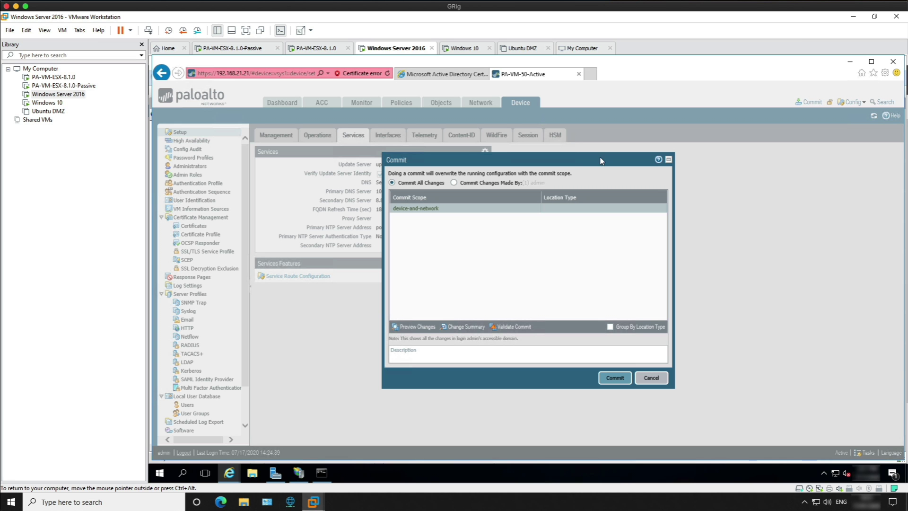
pyautogui.click(602, 376)
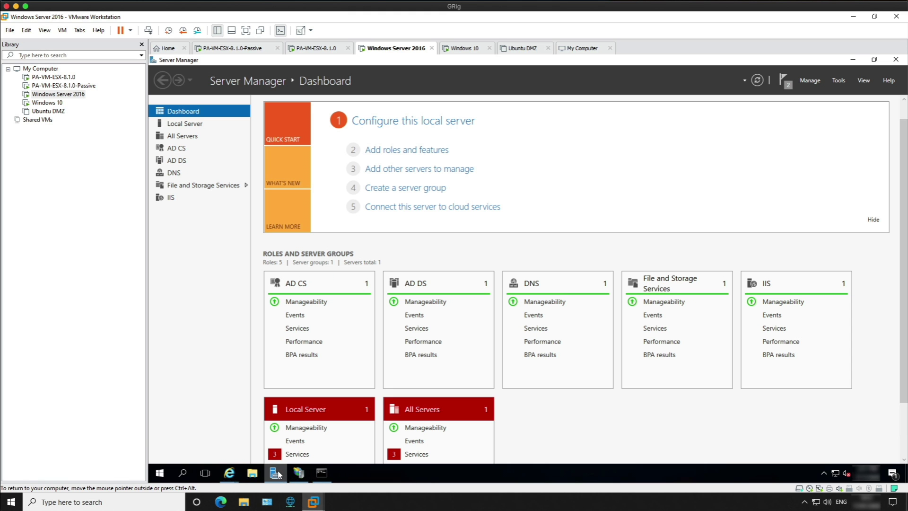
pyautogui.click(275, 473)
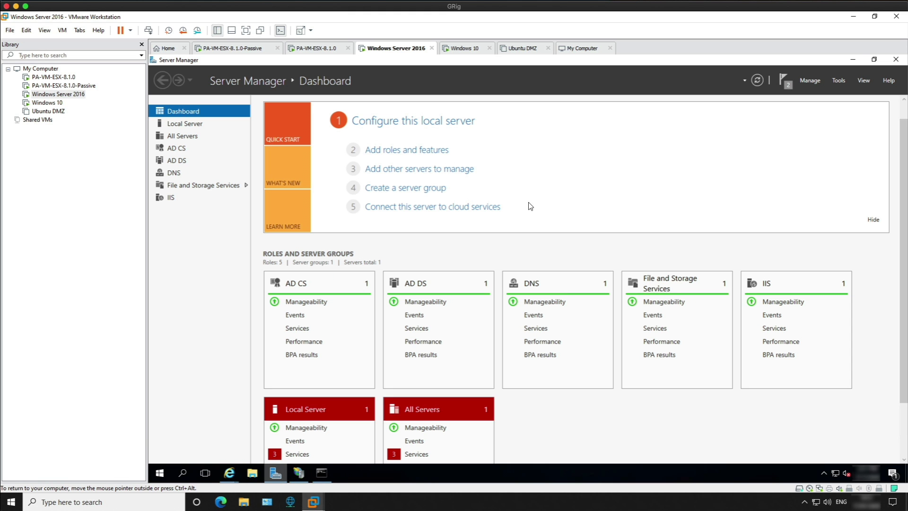
# Open DNS Manager and show the mbtech.local forward lookup zone.
pyautogui.click(835, 83)
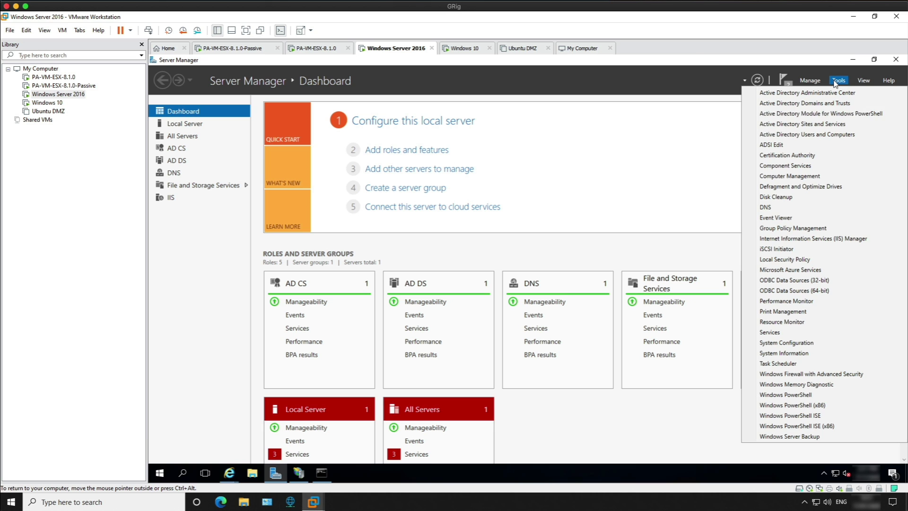
pyautogui.click(761, 208)
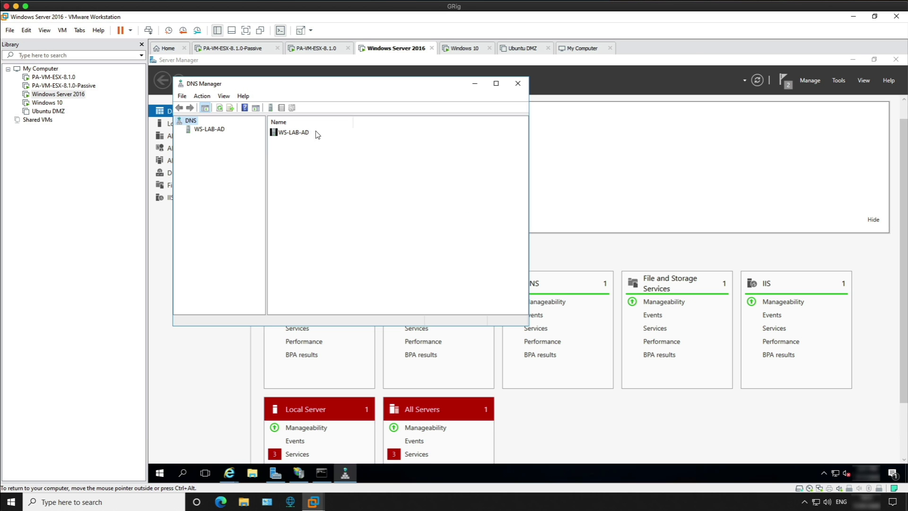
pyautogui.click(215, 132)
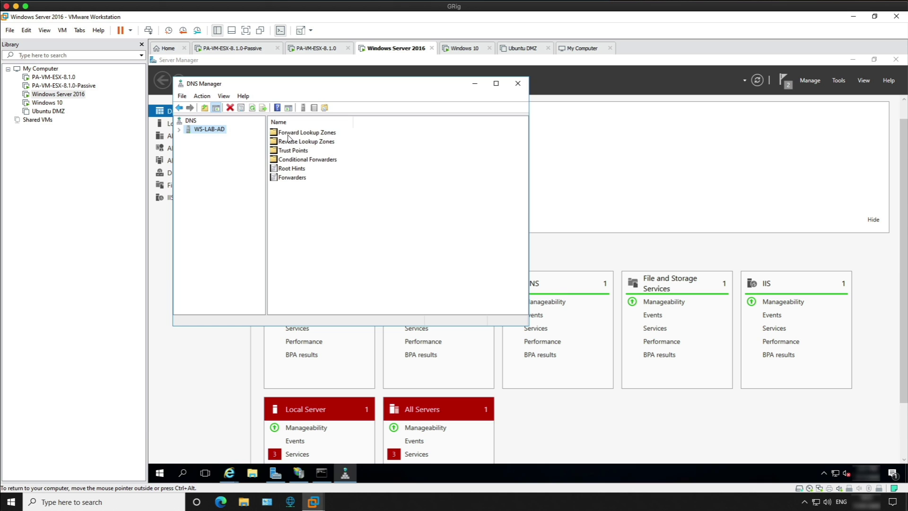
pyautogui.click(288, 134)
pyautogui.click(179, 130)
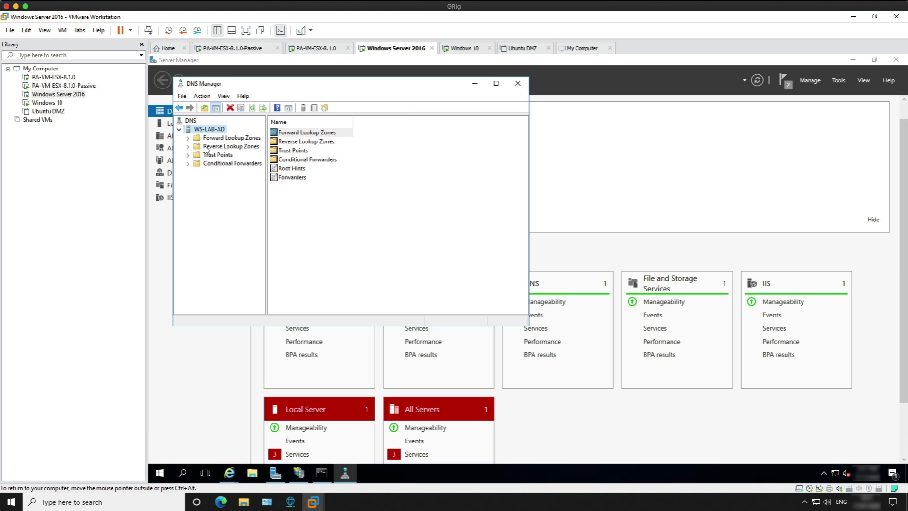
pyautogui.doubleClick(194, 138)
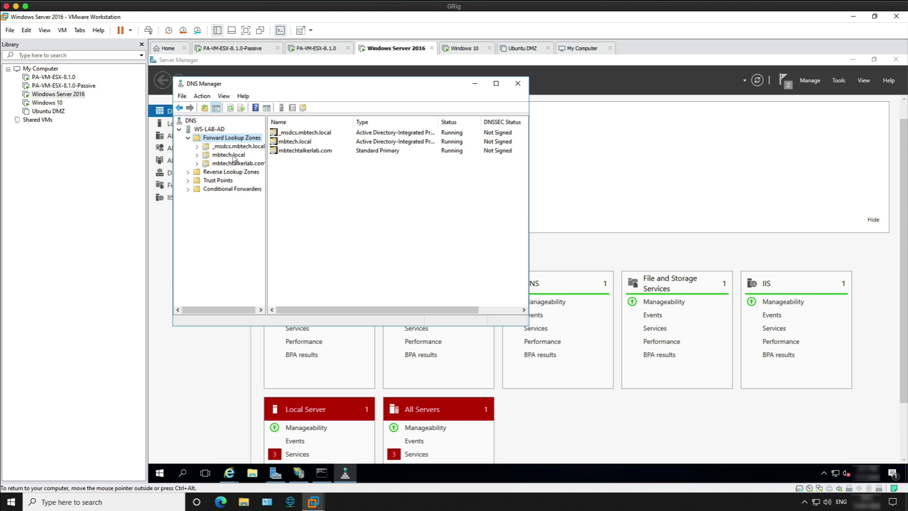
pyautogui.click(229, 156)
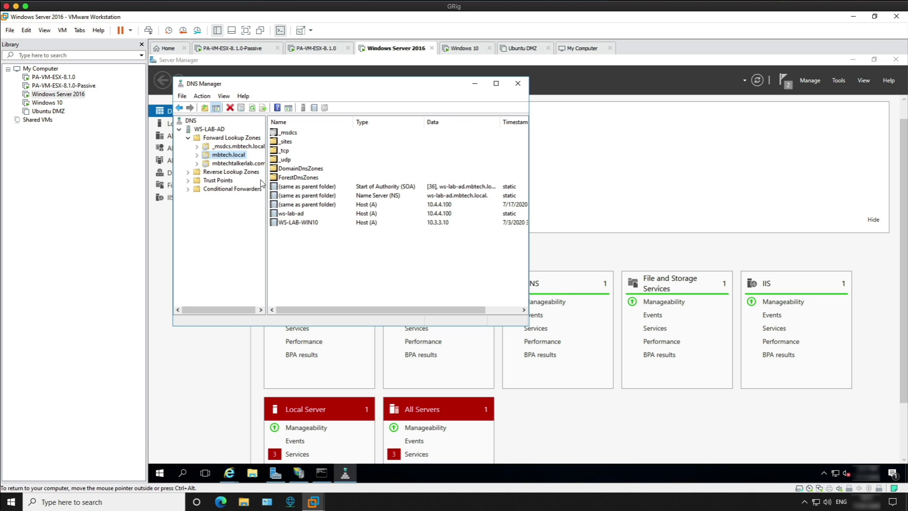
# Add host record WS-VM50-FW01 at 10.4.4.254 to mbtech.local, then close DNS Manager.
pyautogui.rightClick(239, 157)
pyautogui.click(285, 182)
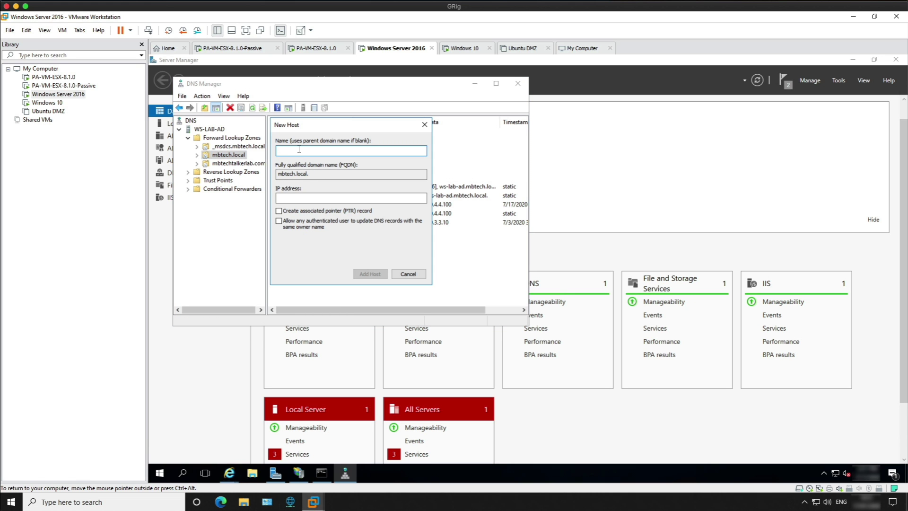
pyautogui.write('WS-VM50-FW01')
pyautogui.click(351, 198)
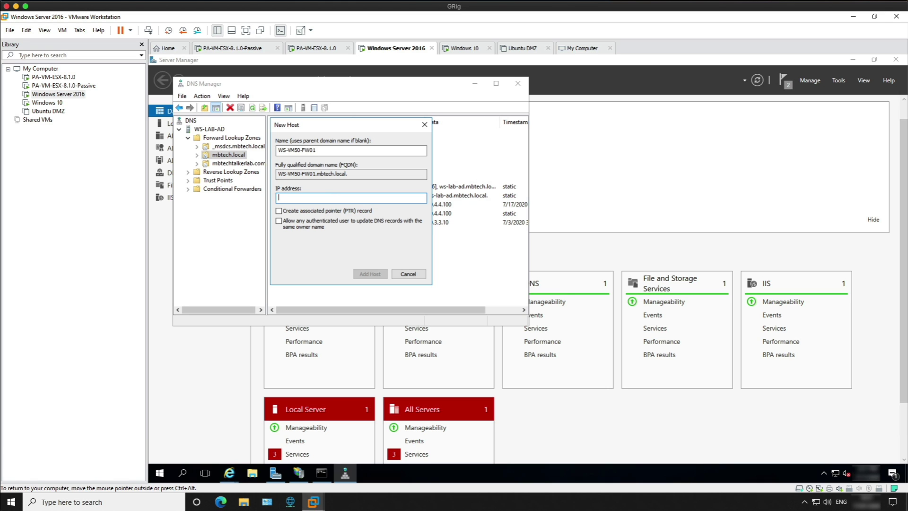
pyautogui.write('10.4.4.254')
pyautogui.click(366, 274)
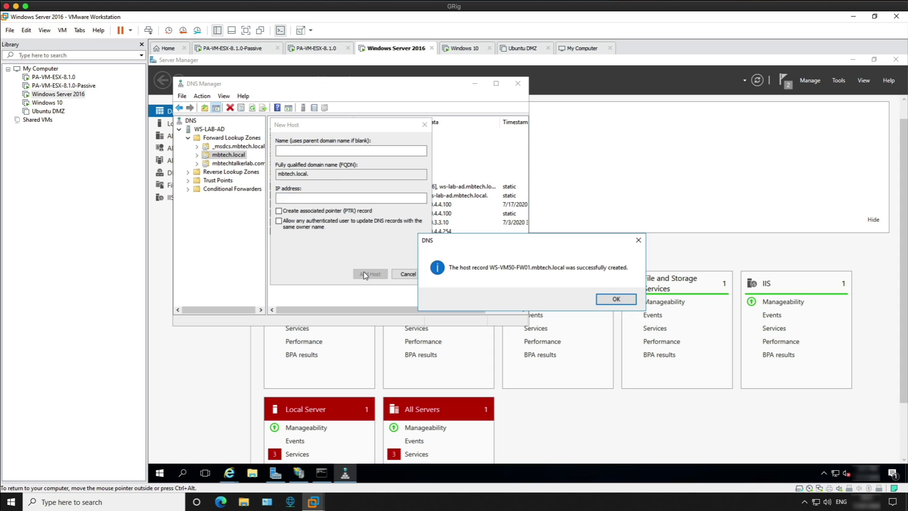
pyautogui.click(612, 297)
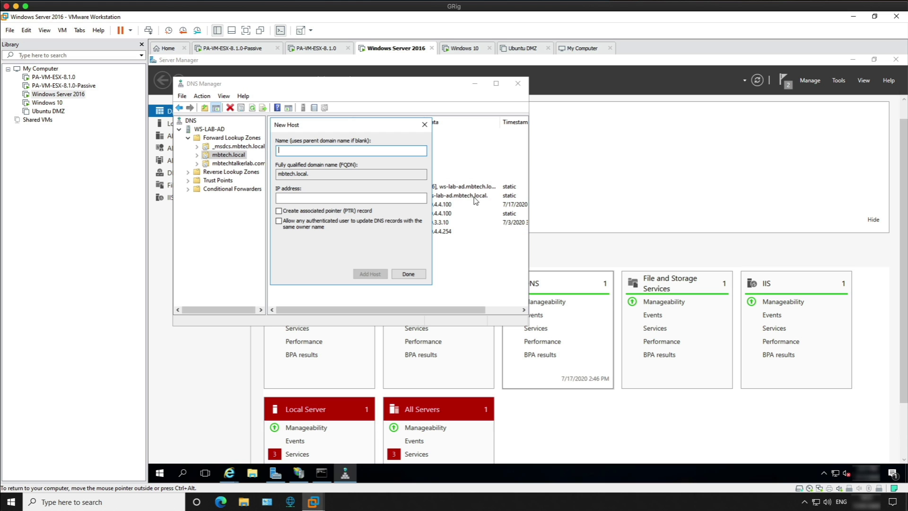
pyautogui.click(409, 274)
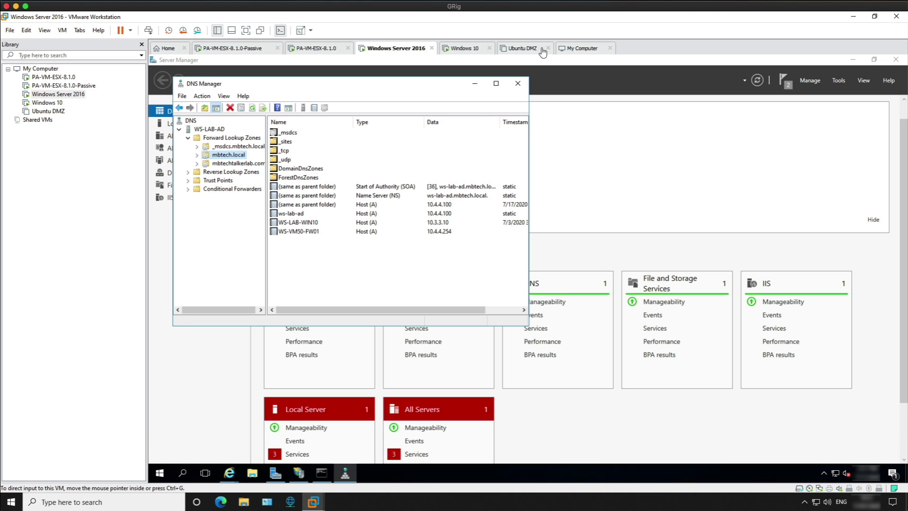
pyautogui.click(517, 85)
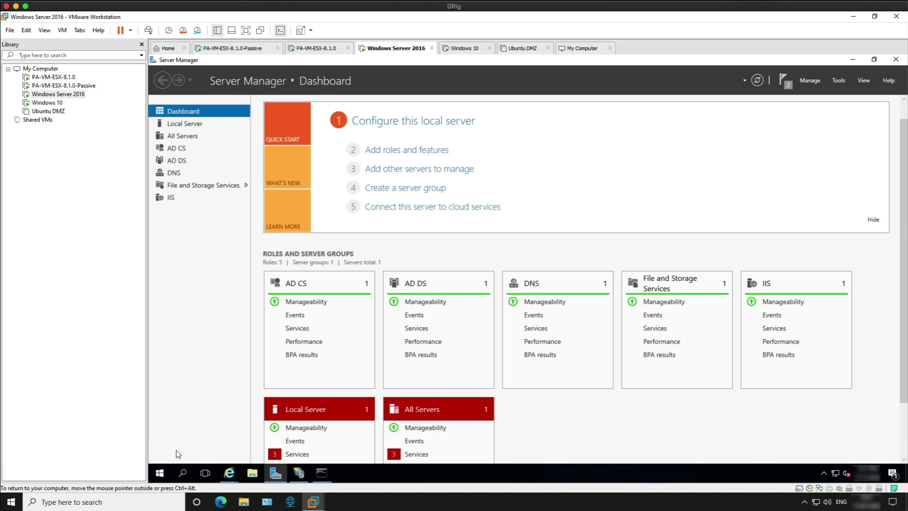
# Ping ws-vm50-fw01 to confirm it resolves to 10.4.4.254 with 0% loss, then close the prompt.
pyautogui.click(320, 470)
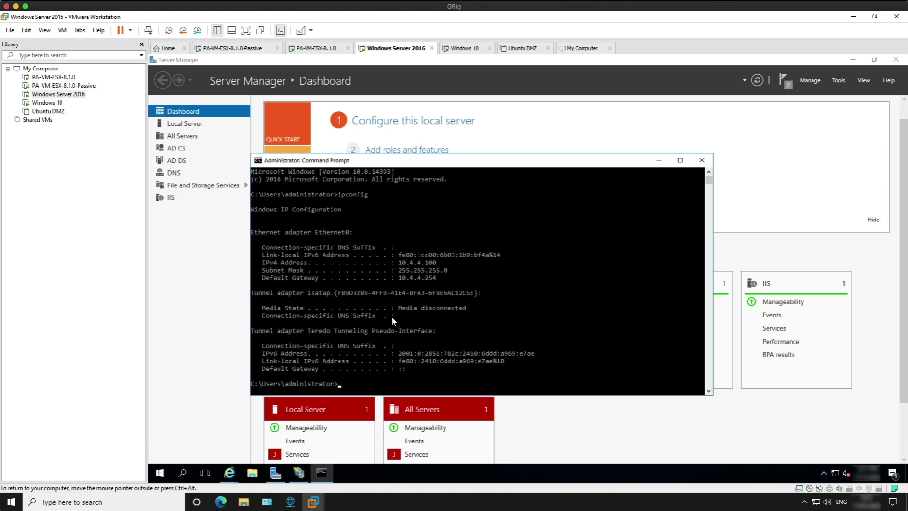
pyautogui.press('Return')
pyautogui.press('Return')
pyautogui.press('Return')
pyautogui.press('Return')
pyautogui.press('Return')
pyautogui.press('Return')
pyautogui.press('Return')
pyautogui.press('Return')
pyautogui.press('Return')
pyautogui.press('Return')
pyautogui.press('Return')
pyautogui.press('Return')
pyautogui.press('Return')
pyautogui.press('Return')
pyautogui.press('Return')
pyautogui.press('Return')
pyautogui.press('Return')
pyautogui.press('Return')
pyautogui.press('Return')
pyautogui.press('Return')
pyautogui.write('ping')
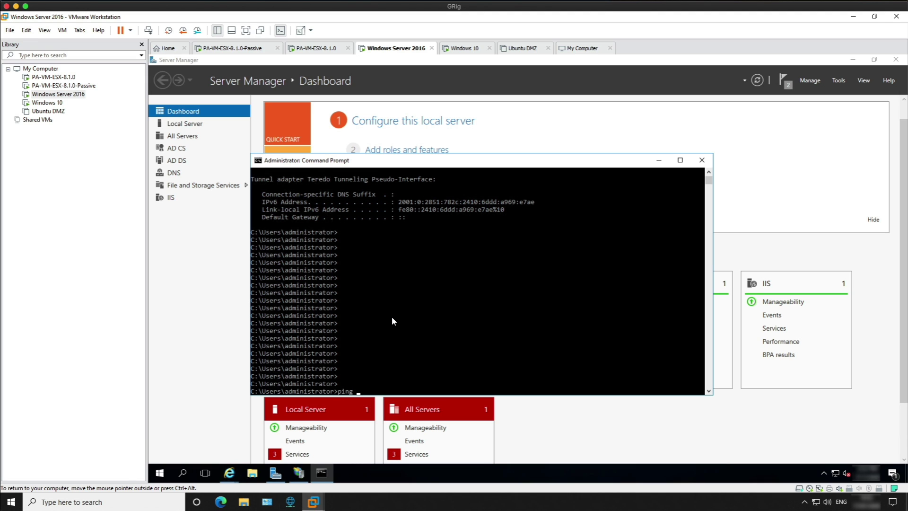
pyautogui.write(' ws-vm50-fw01')
pyautogui.press('Return')
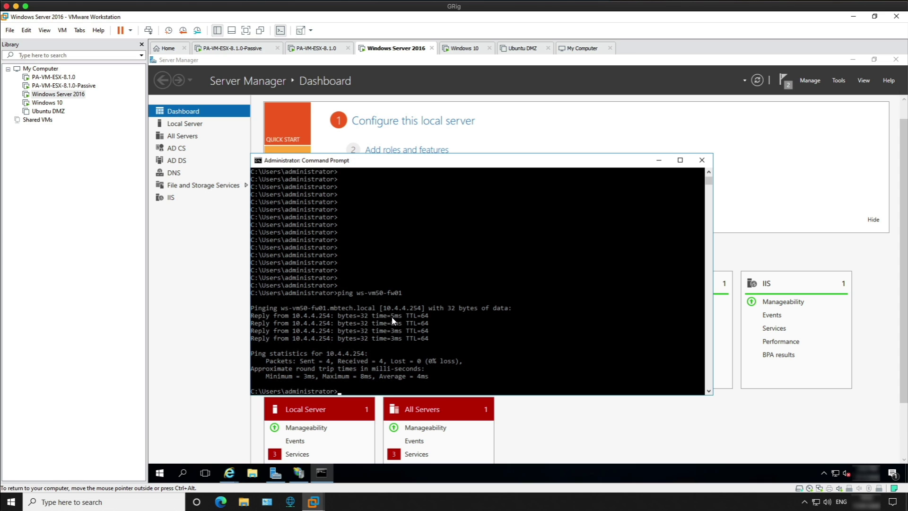
pyautogui.click(700, 160)
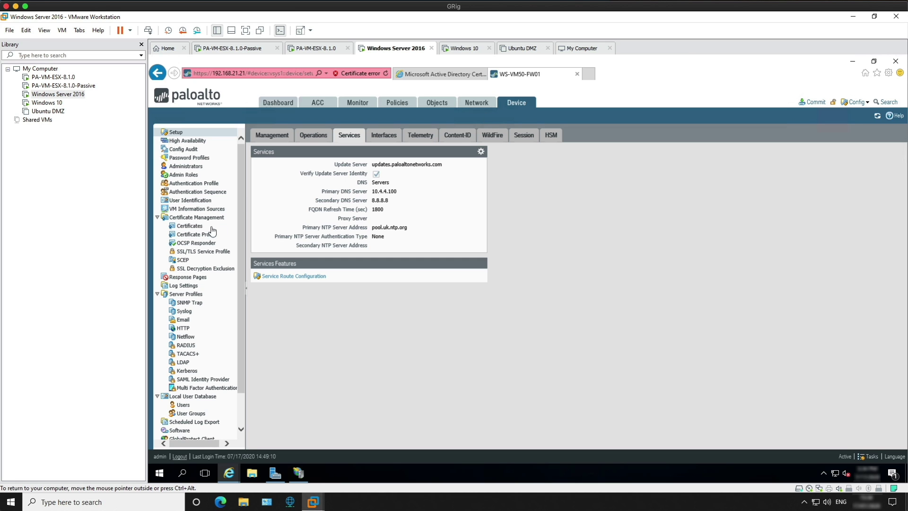
# Generate a certificate request named trustcert, common name WS-VM50-FW01, signed by External Authority (CSR).
pyautogui.click(203, 226)
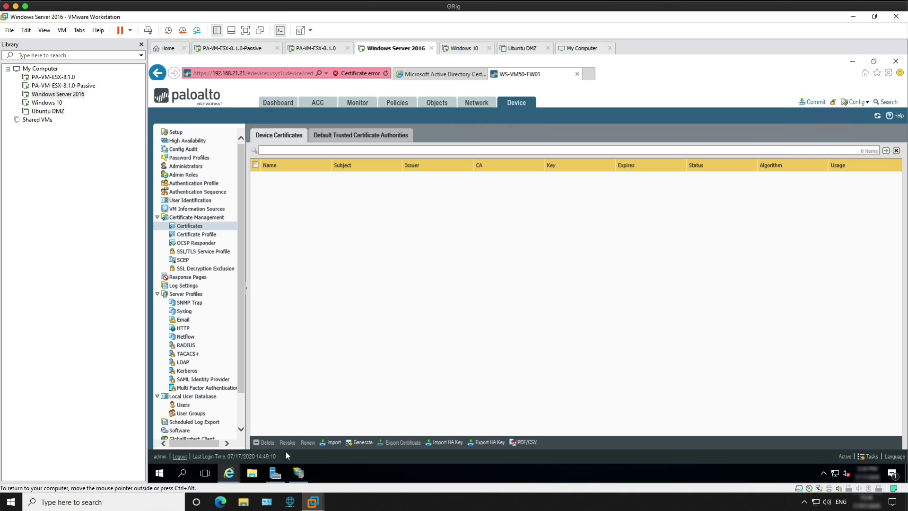
pyautogui.click(362, 442)
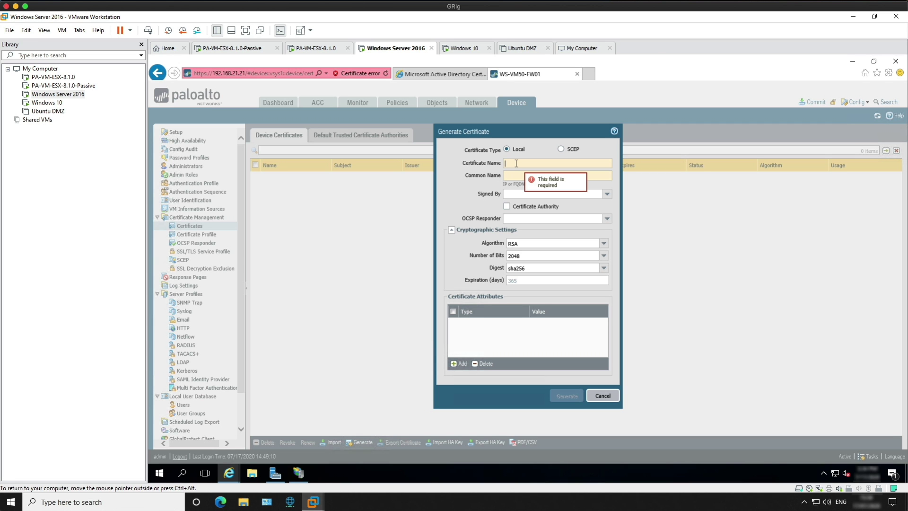
pyautogui.write('trustcert')
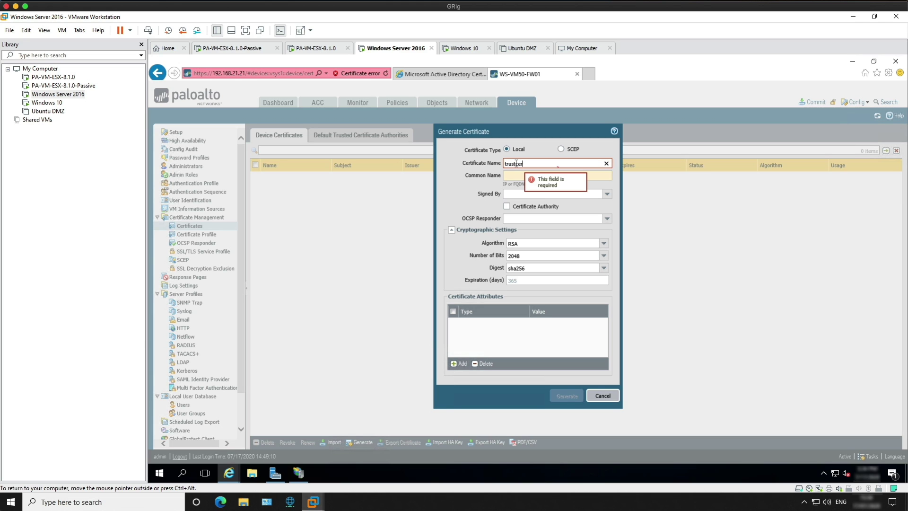
pyautogui.click(508, 173)
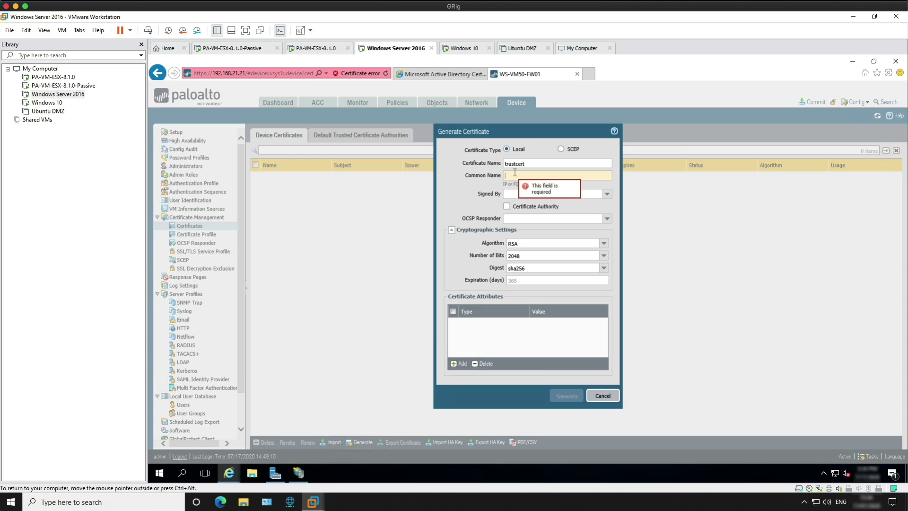
pyautogui.write('WS-VM50-FW')
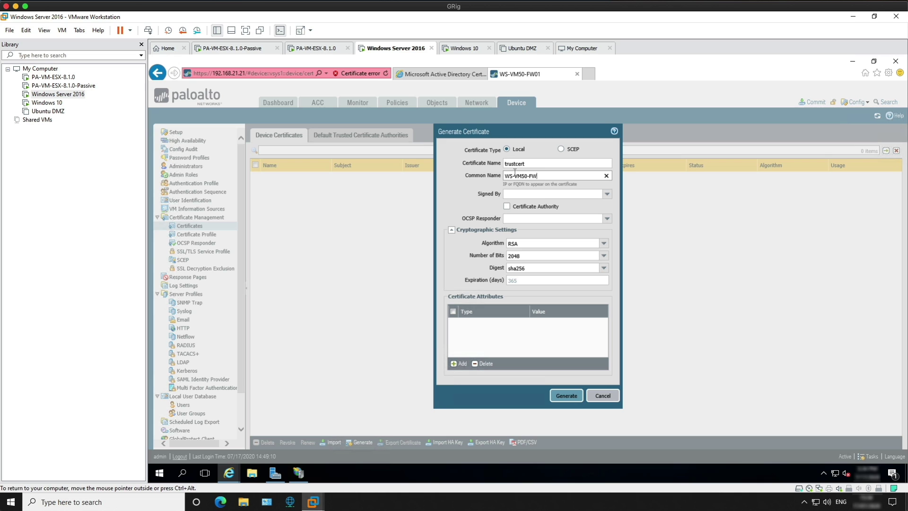
pyautogui.write('01')
pyautogui.click(606, 193)
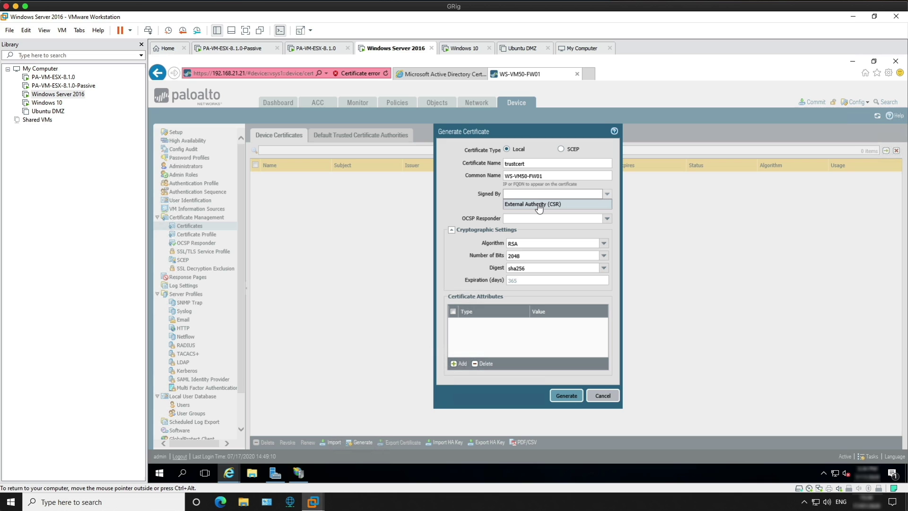
pyautogui.click(539, 204)
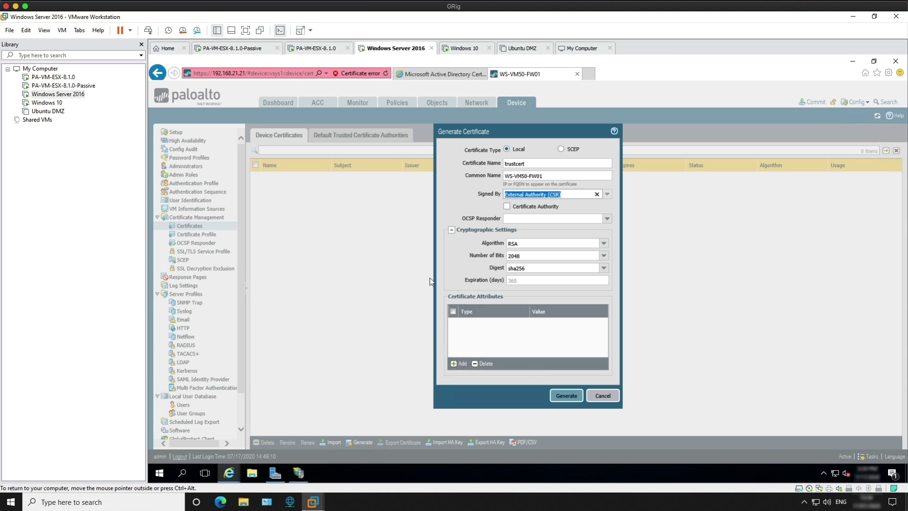
pyautogui.click(457, 363)
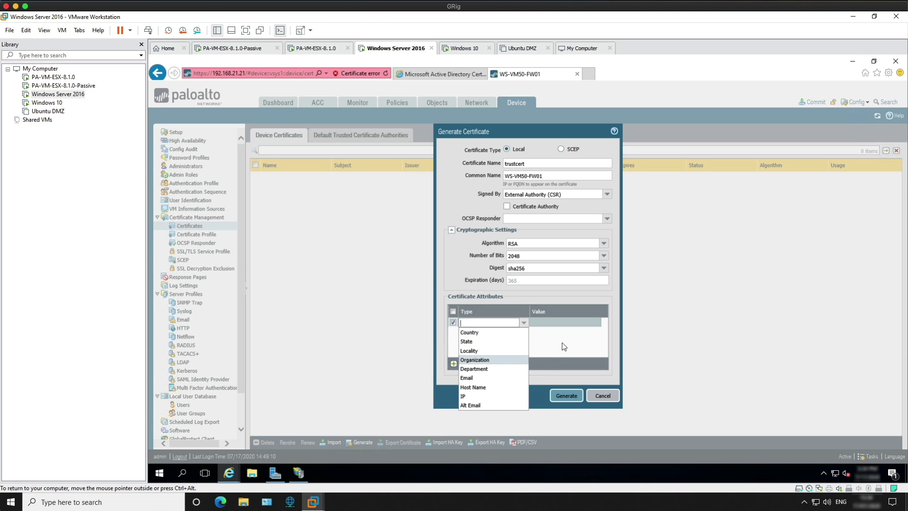
pyautogui.click(585, 365)
pyautogui.click(557, 394)
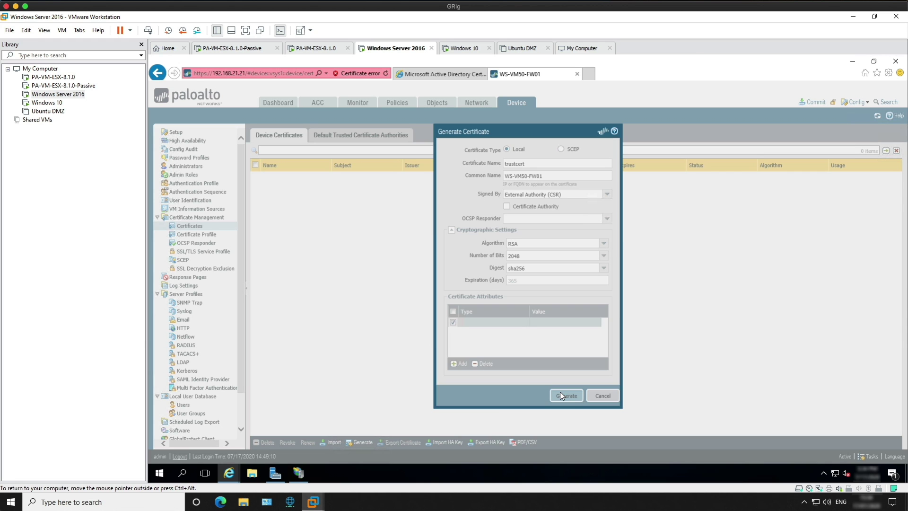
pyautogui.click(526, 304)
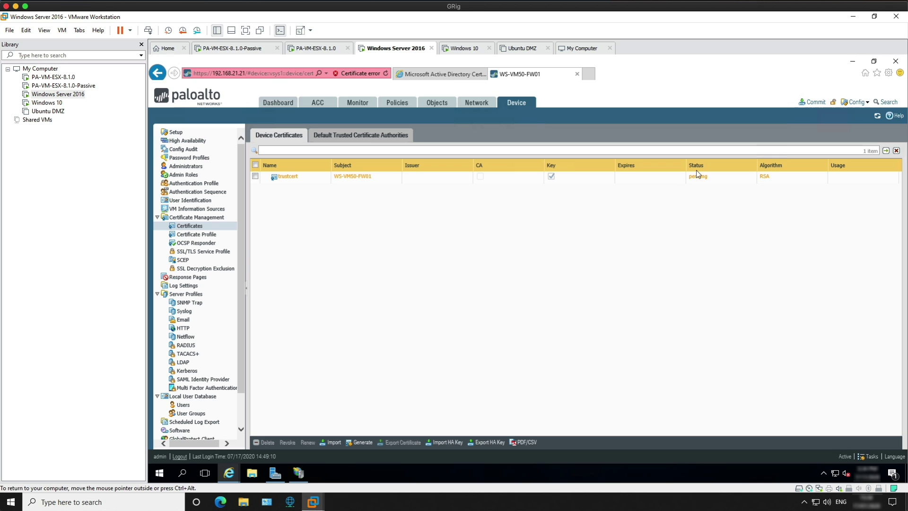
# Export the trustcert signing request and save it as cert_trustcert.csr on the Desktop.
pyautogui.click(256, 176)
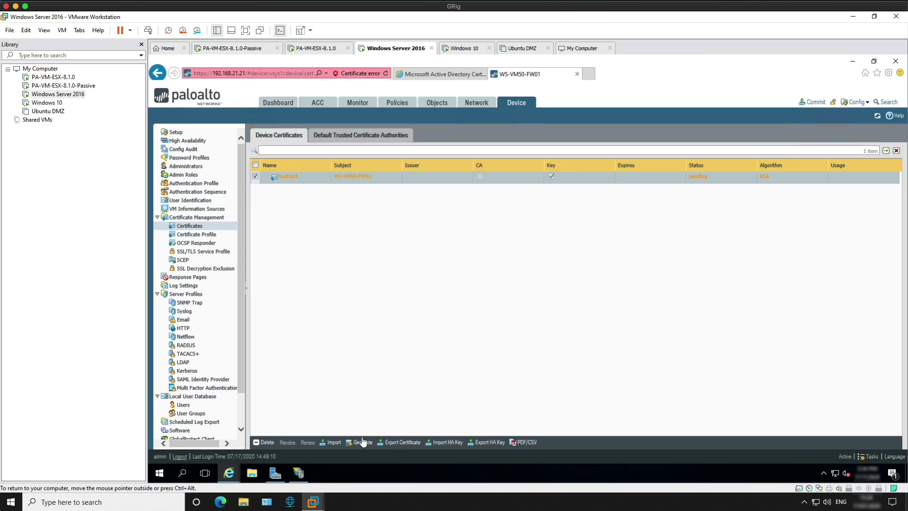
pyautogui.click(391, 443)
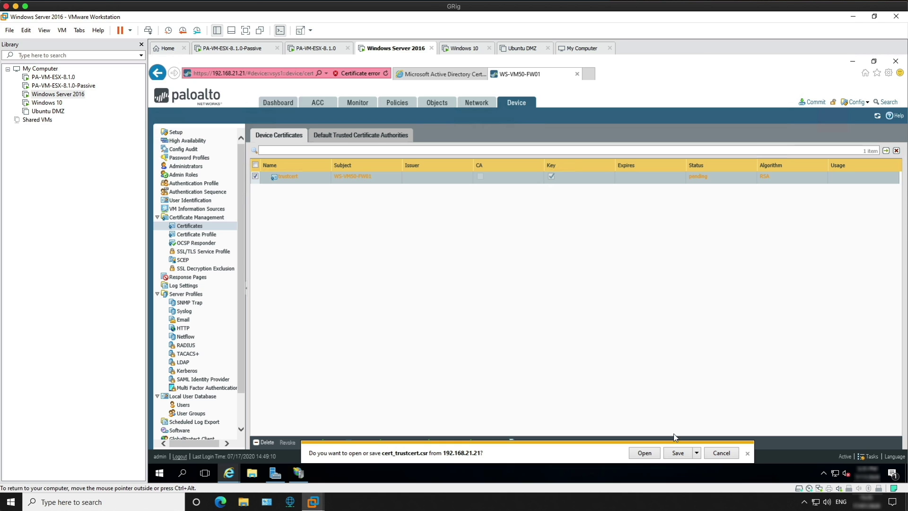
pyautogui.click(695, 453)
pyautogui.click(723, 438)
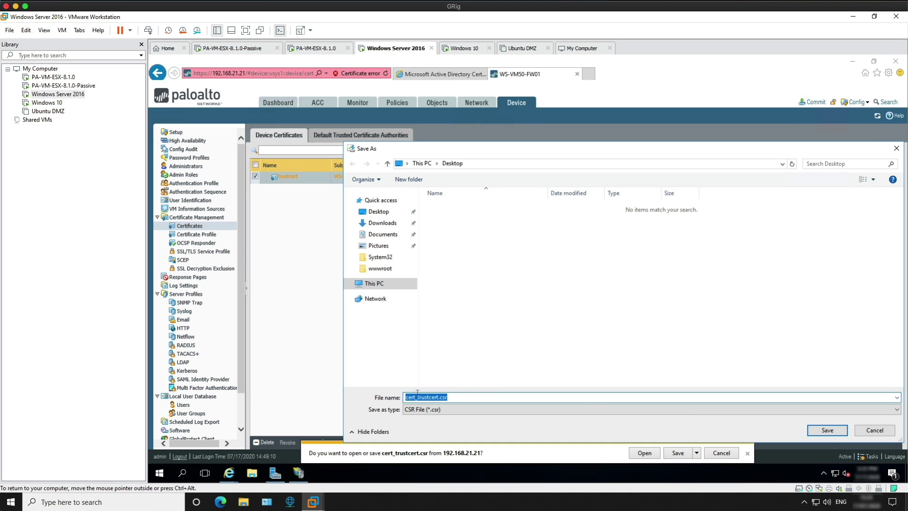
pyautogui.click(825, 431)
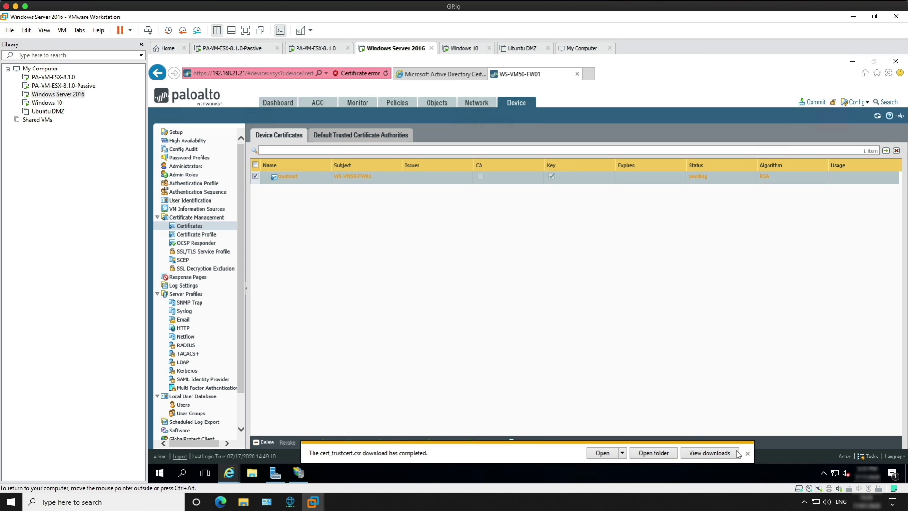
# Open cert_trustcert.csr from its Desktop folder in Notepad.
pyautogui.click(660, 451)
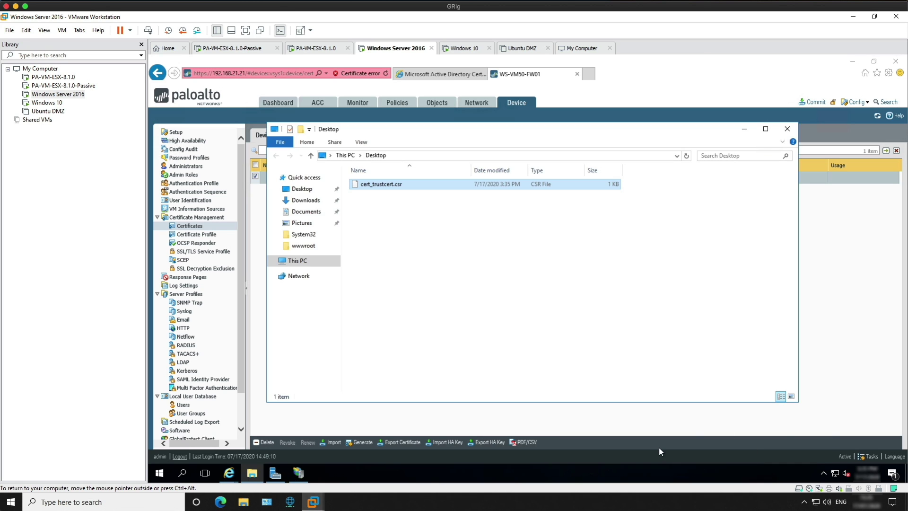
pyautogui.doubleClick(389, 187)
pyautogui.click(479, 205)
pyautogui.click(571, 274)
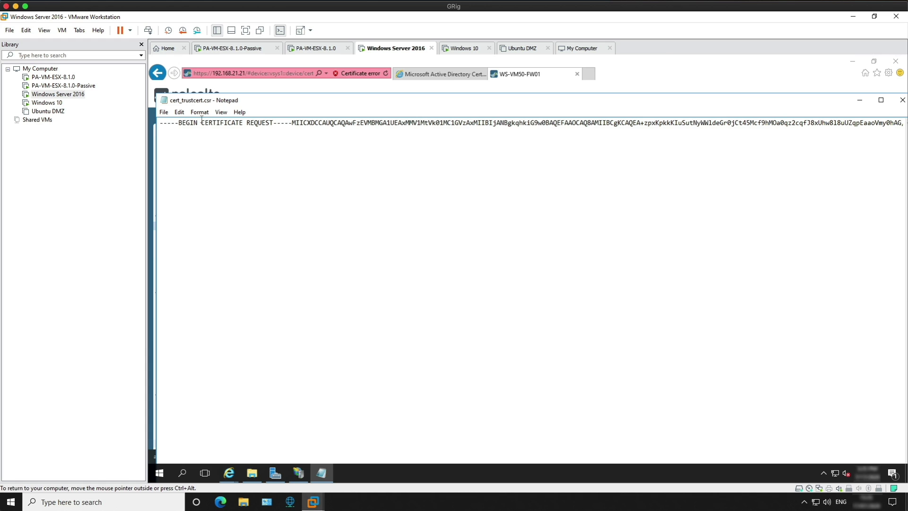
# Copy the entire certificate request text from Notepad.
pyautogui.hotkey('ctrl', 'a')
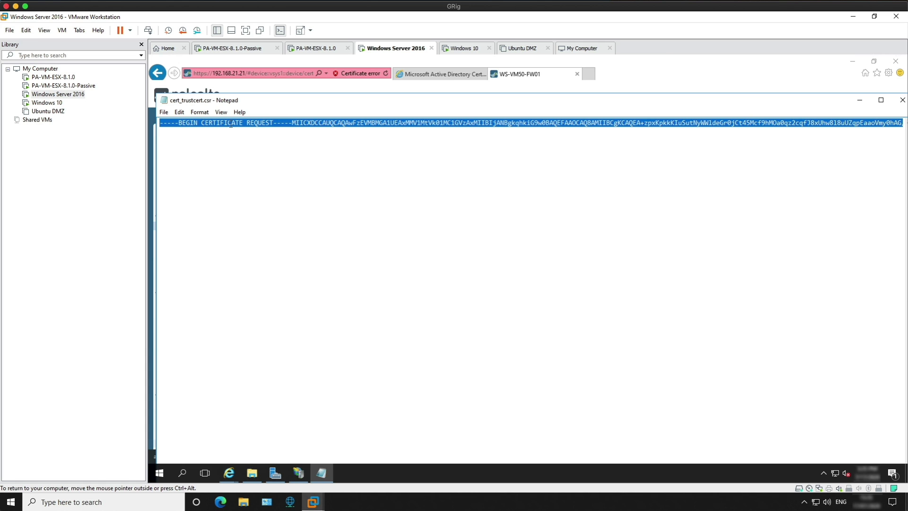
pyautogui.rightClick(230, 124)
pyautogui.click(264, 152)
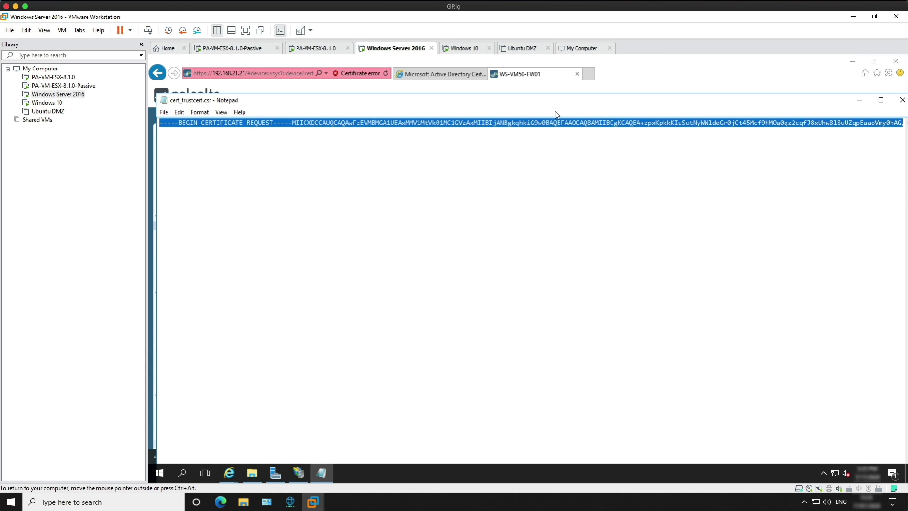
# Close Notepad and the Desktop folder, and return to the Certificate Services web page.
pyautogui.click(901, 99)
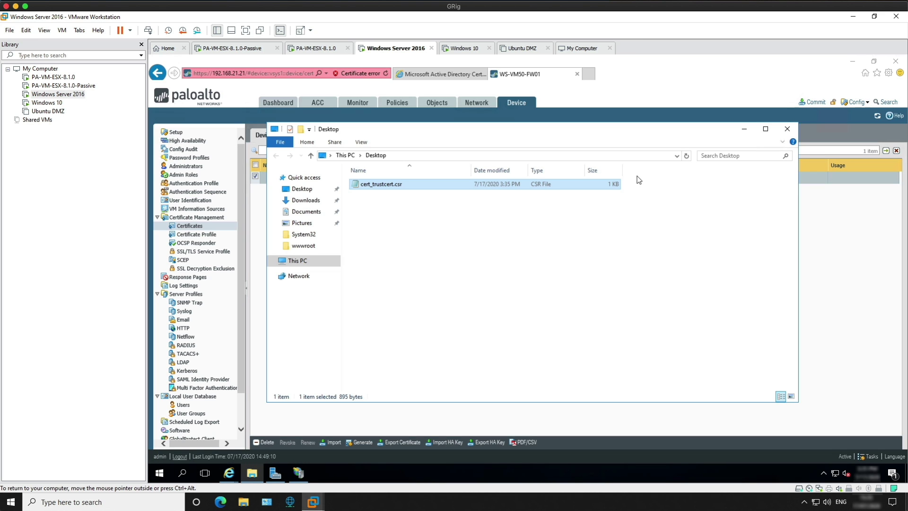
pyautogui.click(788, 129)
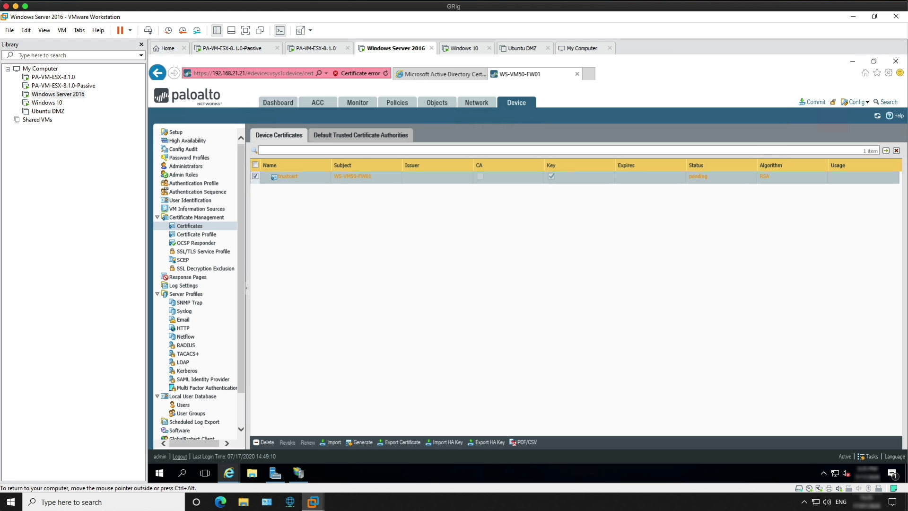
pyautogui.click(434, 79)
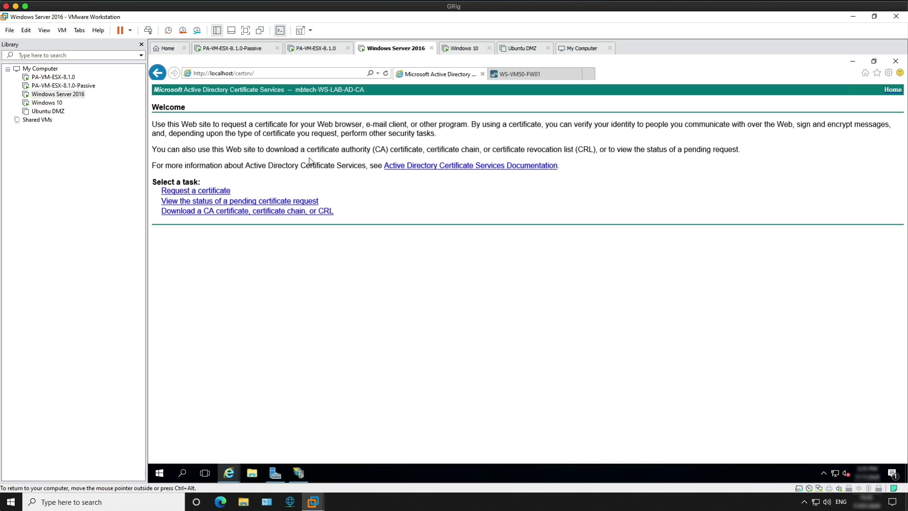
# Submit the pasted CSR as an advanced base-64 request using the Subordinate Certification Authority template.
pyautogui.click(203, 191)
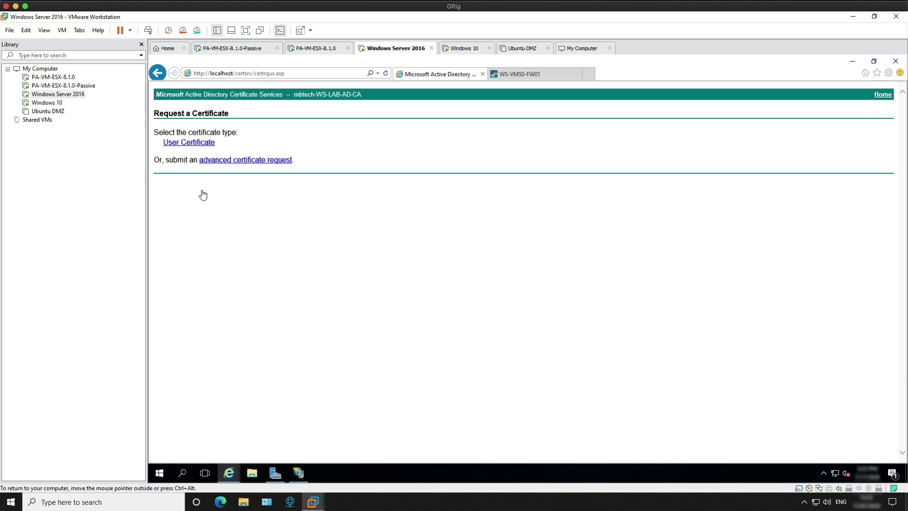
pyautogui.click(240, 159)
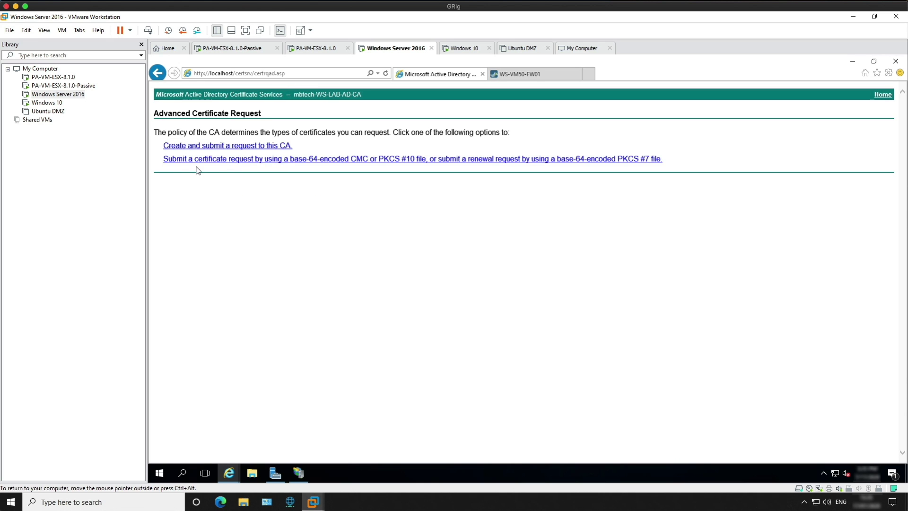
pyautogui.click(317, 159)
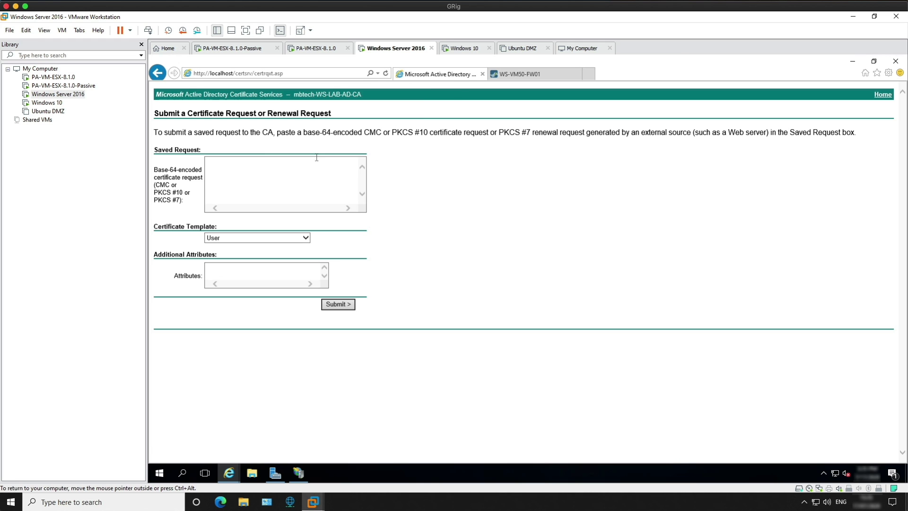
pyautogui.rightClick(253, 175)
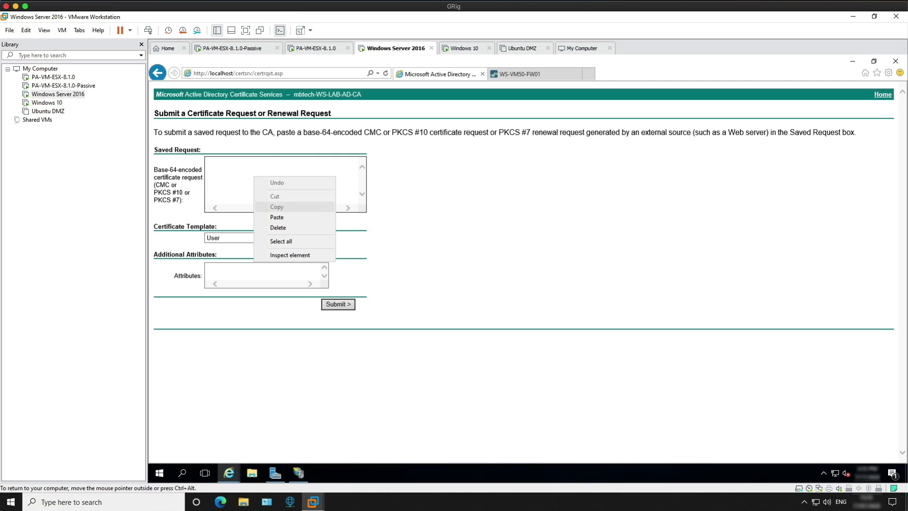
pyautogui.click(277, 217)
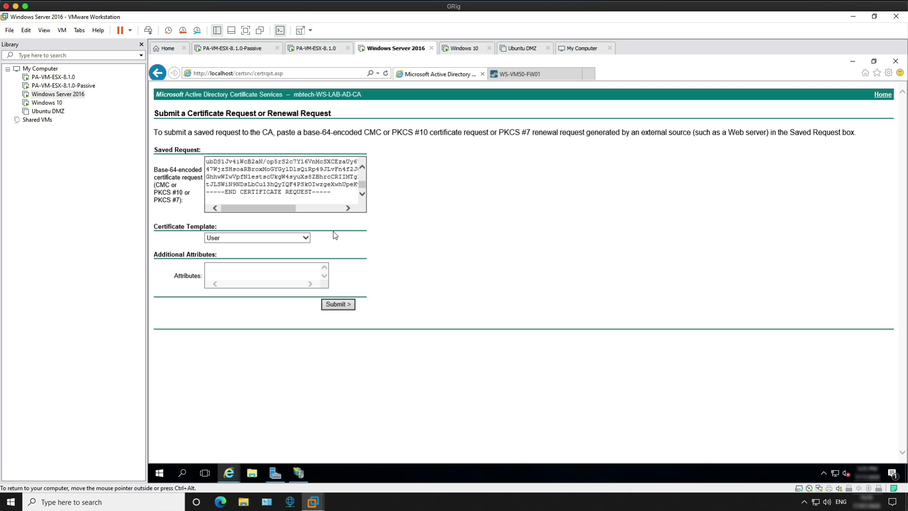
pyautogui.click(305, 238)
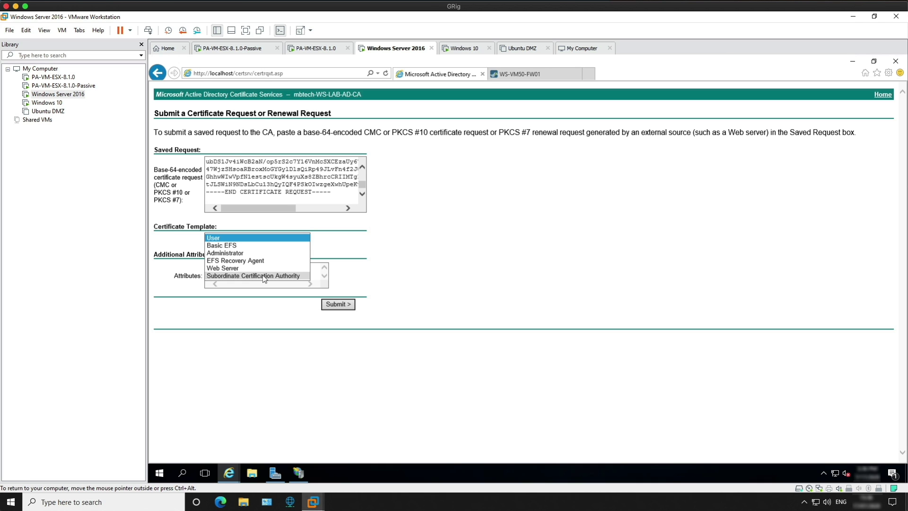
pyautogui.click(262, 275)
pyautogui.click(340, 305)
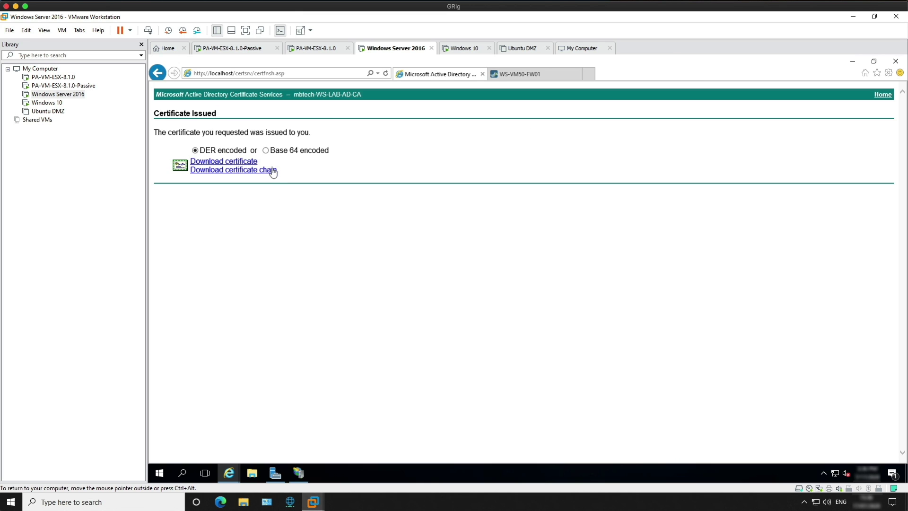
# Download the issued certificate in Base 64 and save it as certnew.cer on the Desktop.
pyautogui.click(266, 150)
pyautogui.click(219, 162)
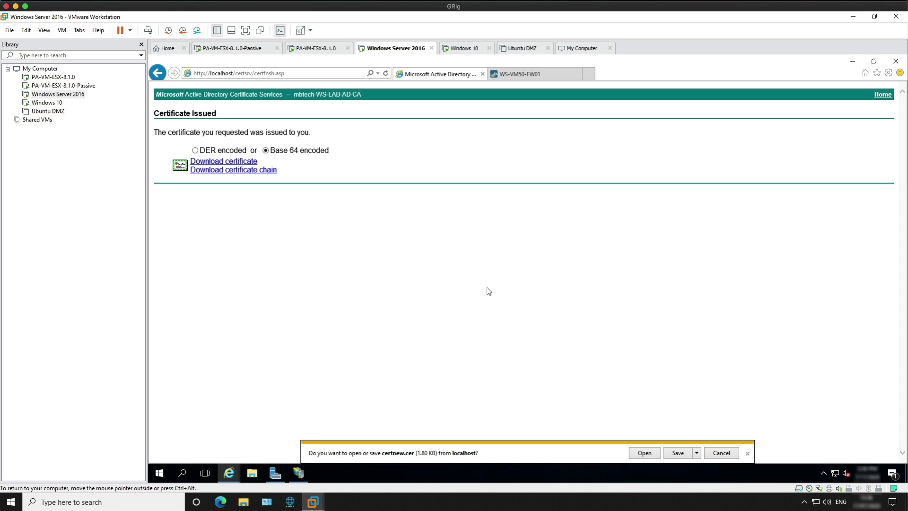
pyautogui.click(696, 453)
pyautogui.click(717, 438)
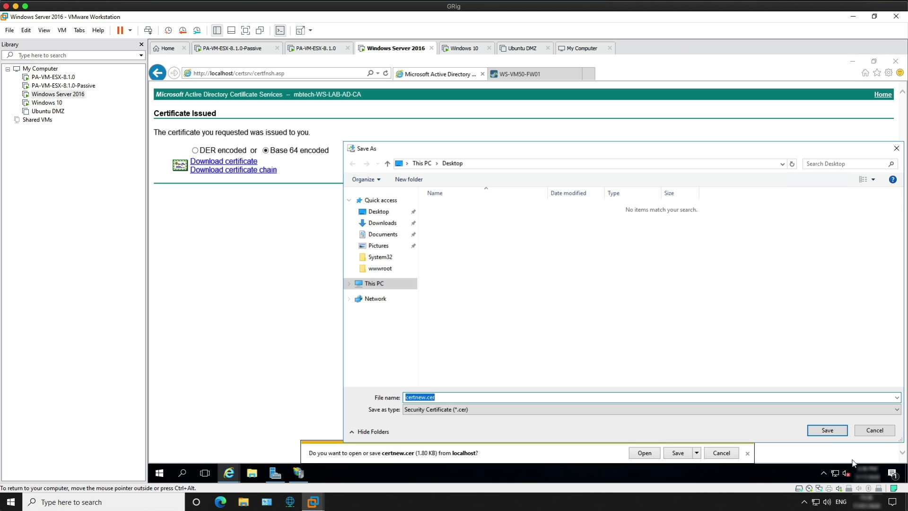
pyautogui.click(826, 431)
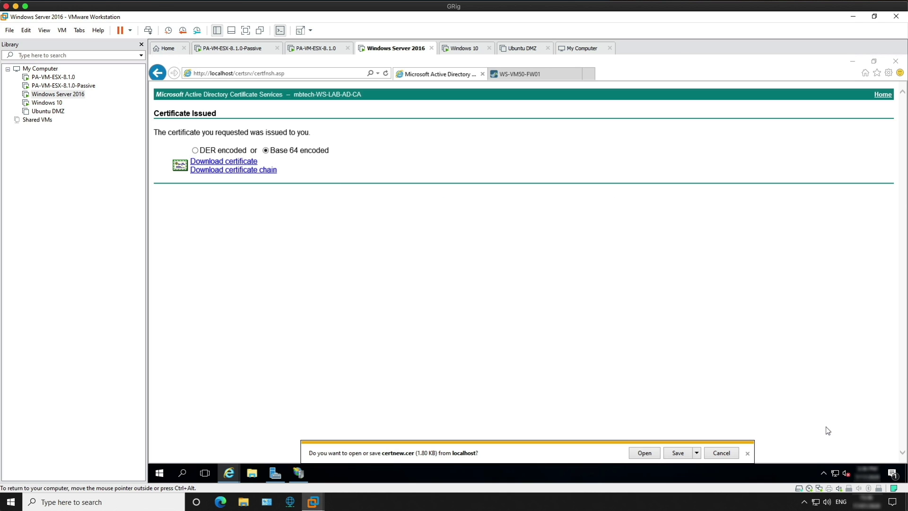
pyautogui.click(747, 453)
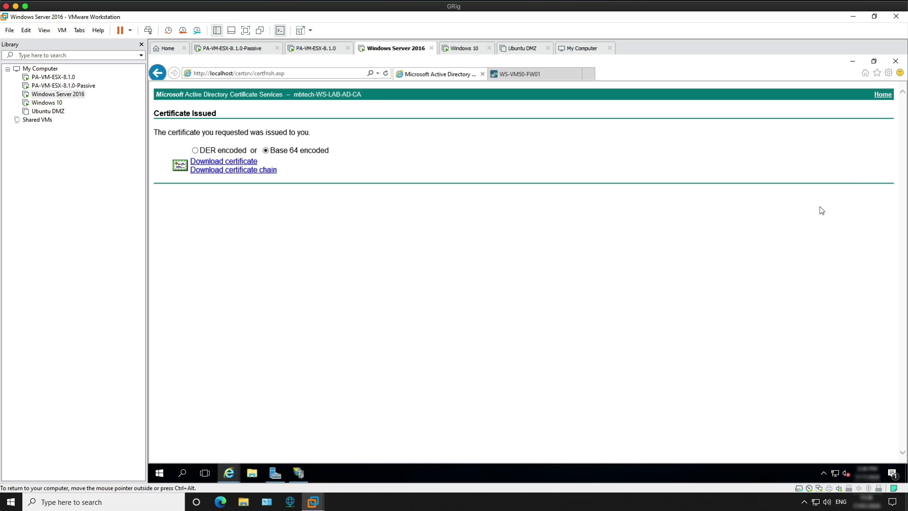
# Close IIS Manager, minimize the other windows, and bring back the firewall's certificates page.
pyautogui.click(853, 61)
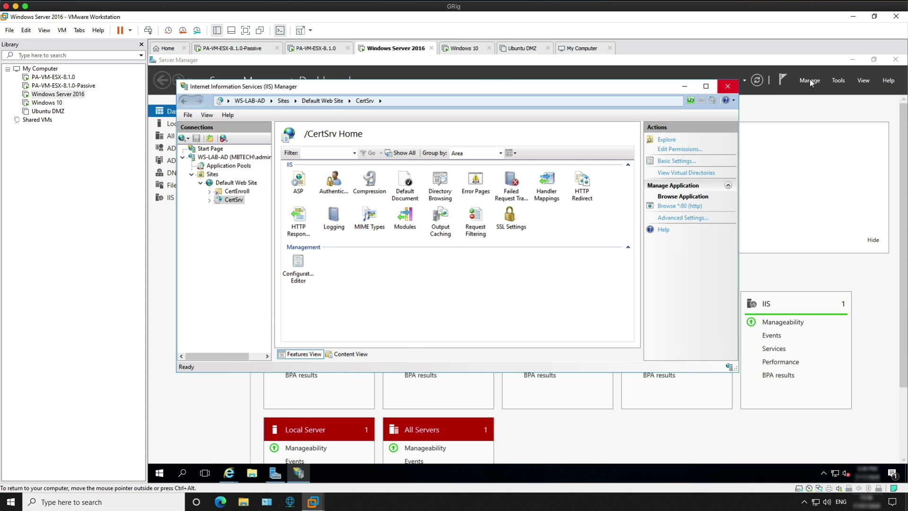
pyautogui.click(727, 86)
pyautogui.click(853, 60)
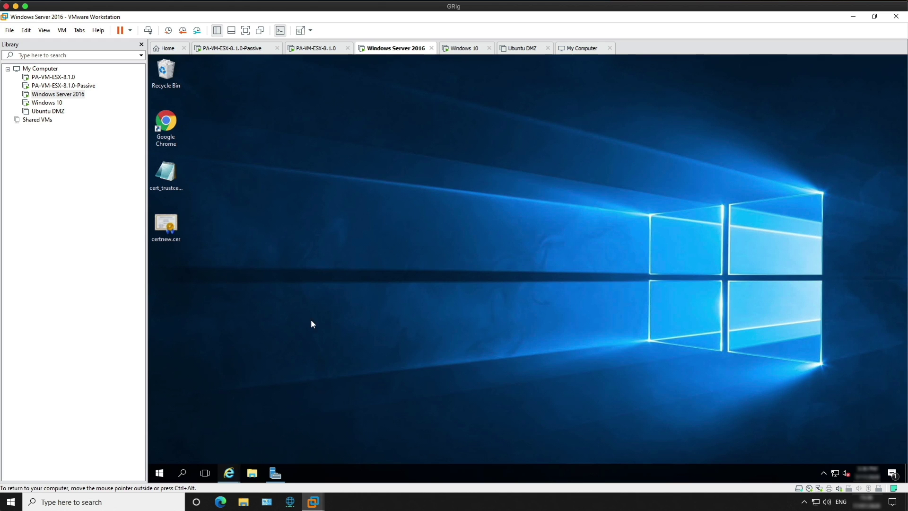
pyautogui.moveTo(229, 472)
pyautogui.click(307, 423)
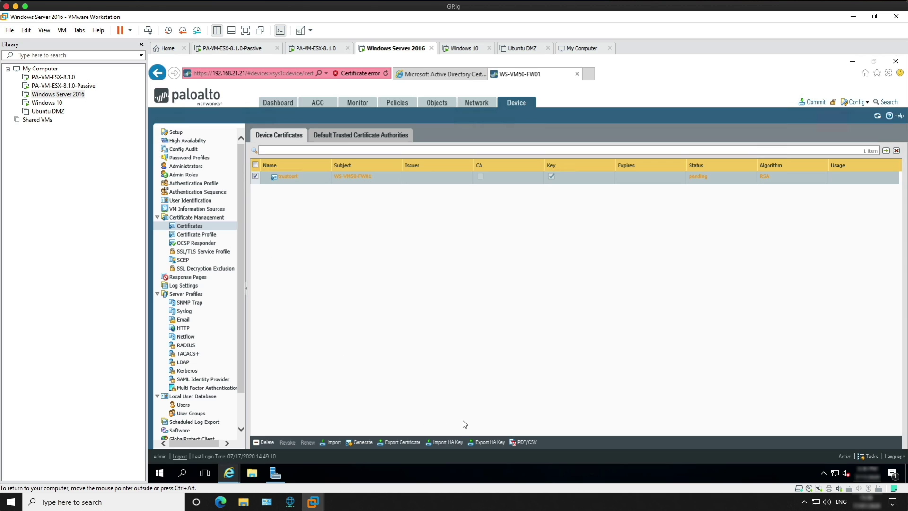
# Import the signed certnew.cer from the Desktop onto the firewall as trustcert.
pyautogui.click(334, 442)
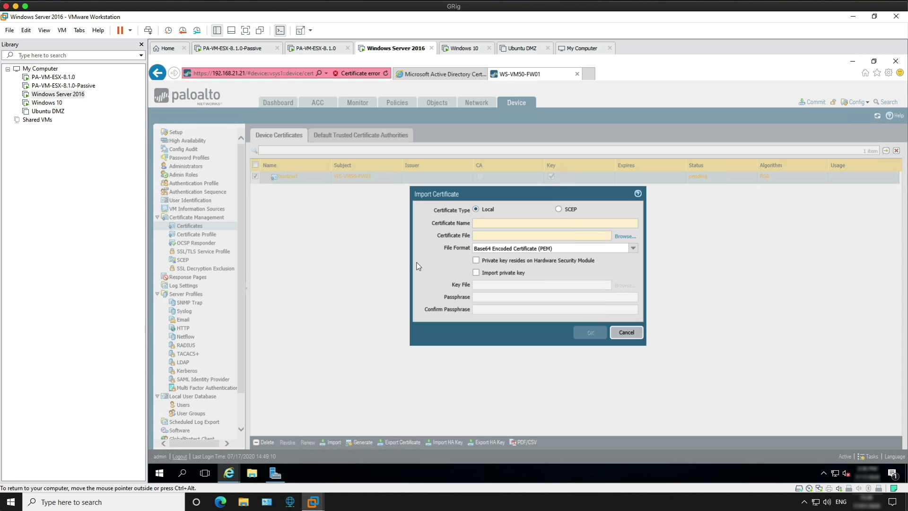
pyautogui.click(484, 222)
pyautogui.write('trustcert')
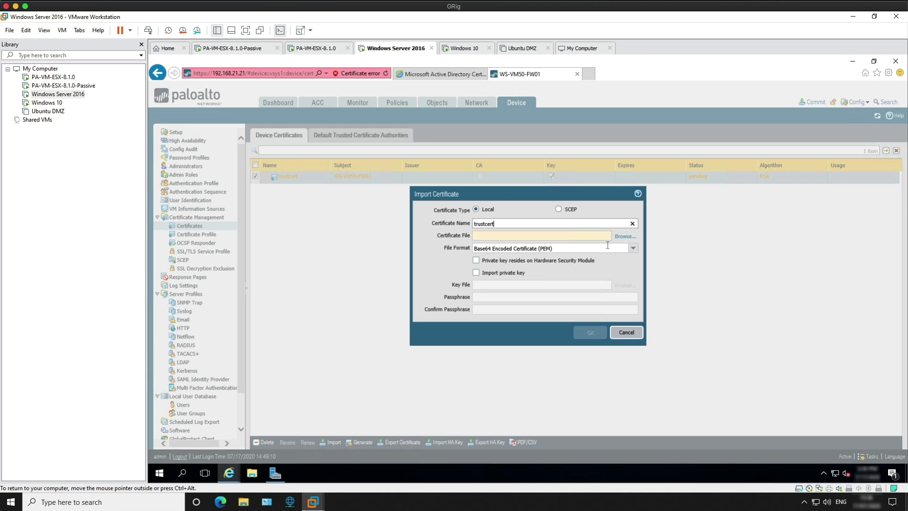
pyautogui.click(625, 236)
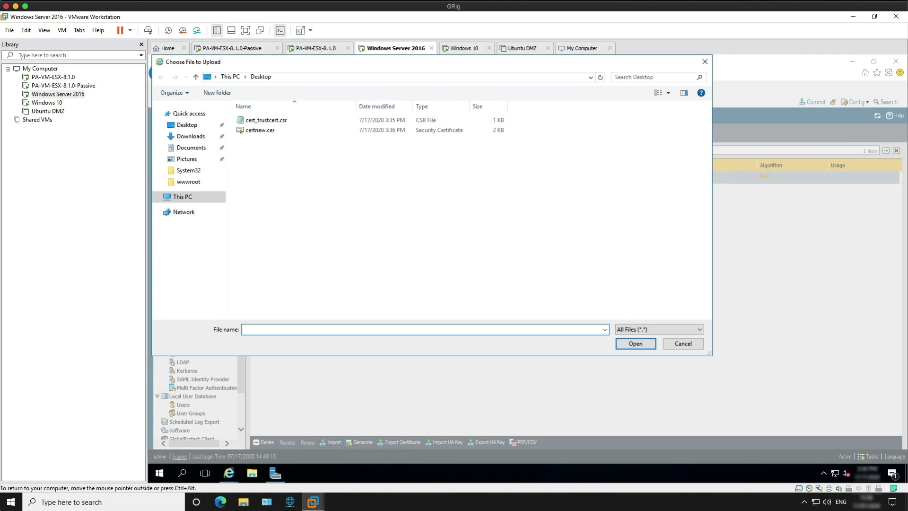
pyautogui.click(260, 130)
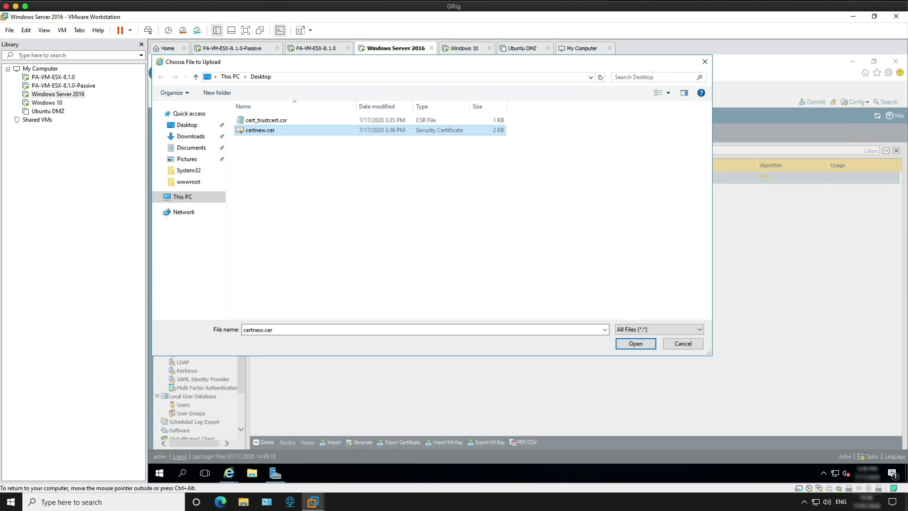
pyautogui.click(634, 342)
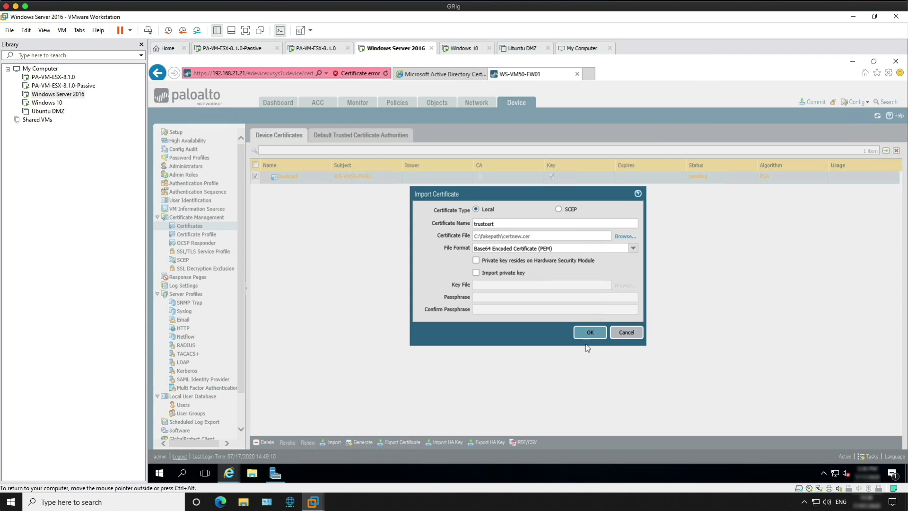
pyautogui.click(591, 331)
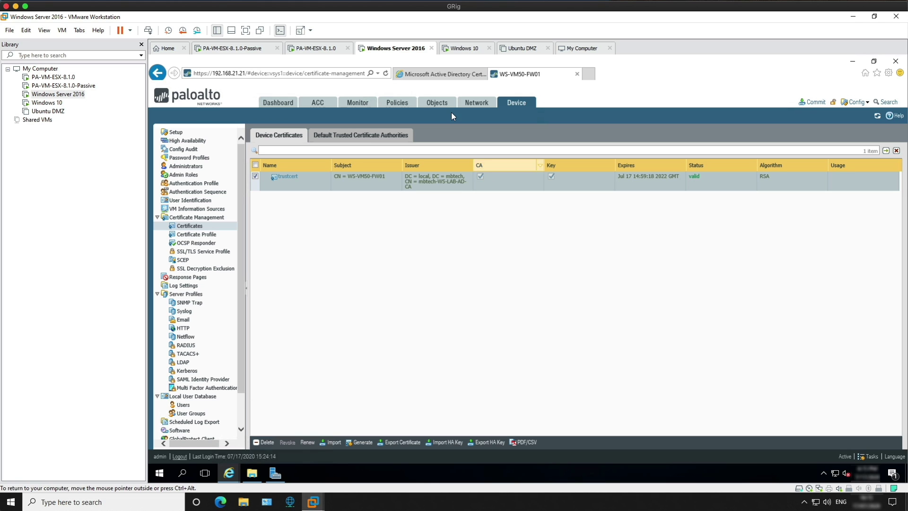
pyautogui.click(433, 76)
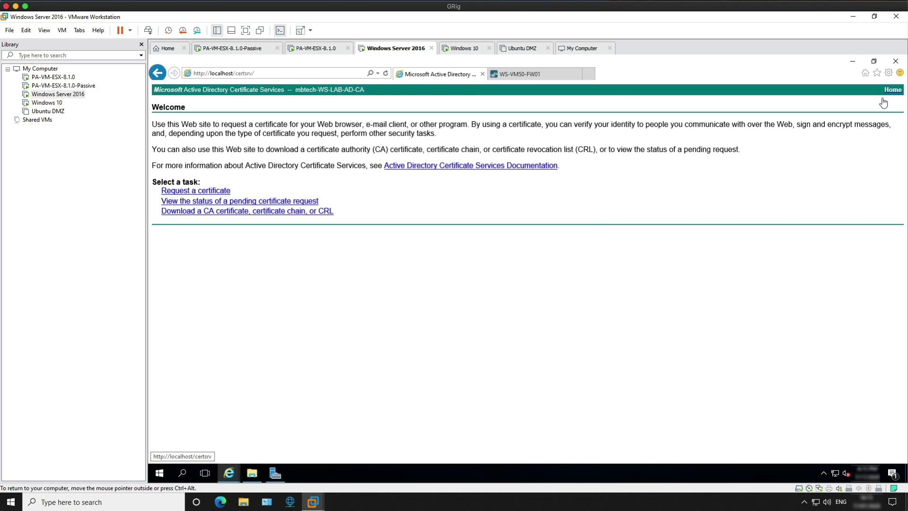
# Download the CA certificate in Base 64 and save it as Root.cer.
pyautogui.click(206, 216)
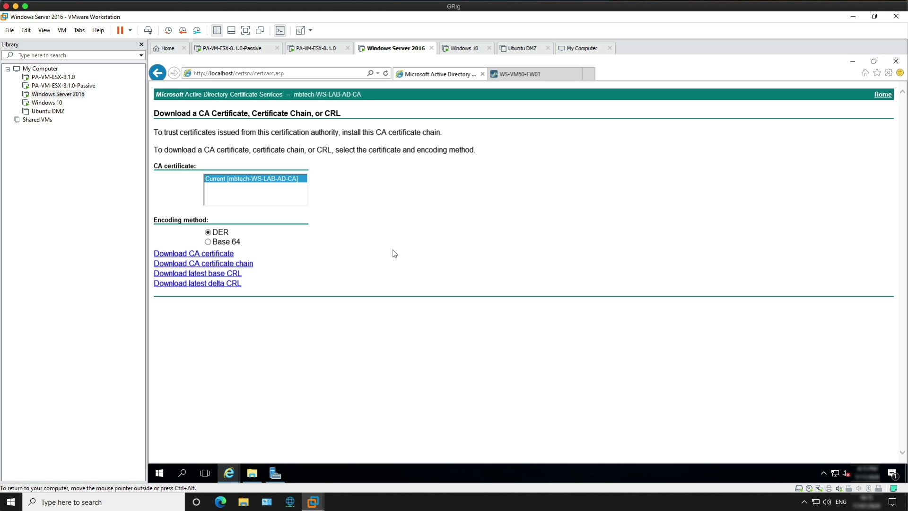
pyautogui.click(208, 241)
pyautogui.click(184, 254)
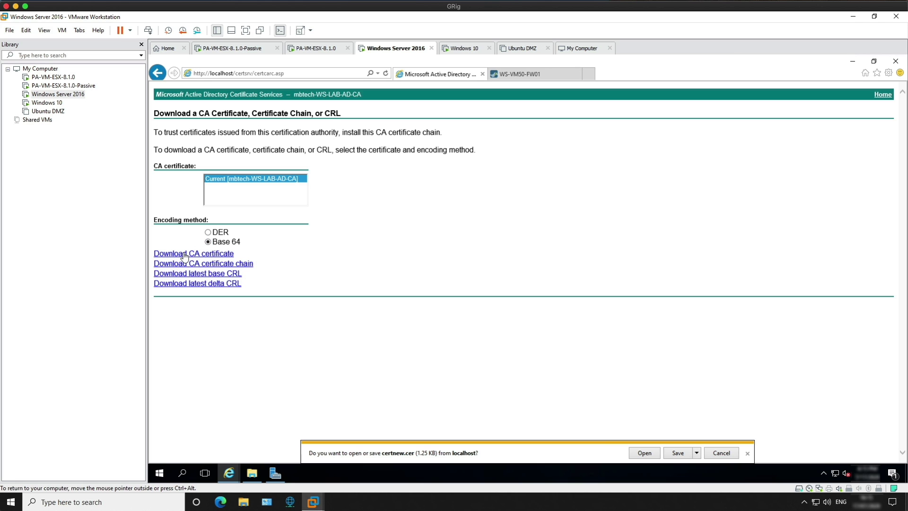
pyautogui.click(695, 453)
pyautogui.press('Escape')
pyautogui.click(424, 398)
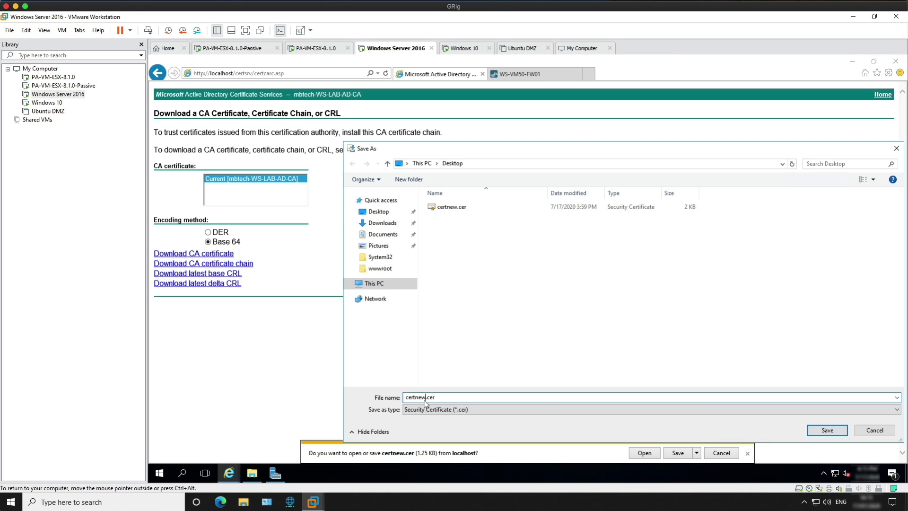
pyautogui.press('BackSpace')
pyautogui.press('BackSpace')
pyautogui.press('BackSpace')
pyautogui.press('BackSpace')
pyautogui.press('BackSpace')
pyautogui.press('BackSpace')
pyautogui.press('BackSpace')
pyautogui.write('Root')
pyautogui.click(825, 429)
# Return to the firewall's certificates page.
pyautogui.hotkey('ctrl', 'alt')
pyautogui.click(534, 77)
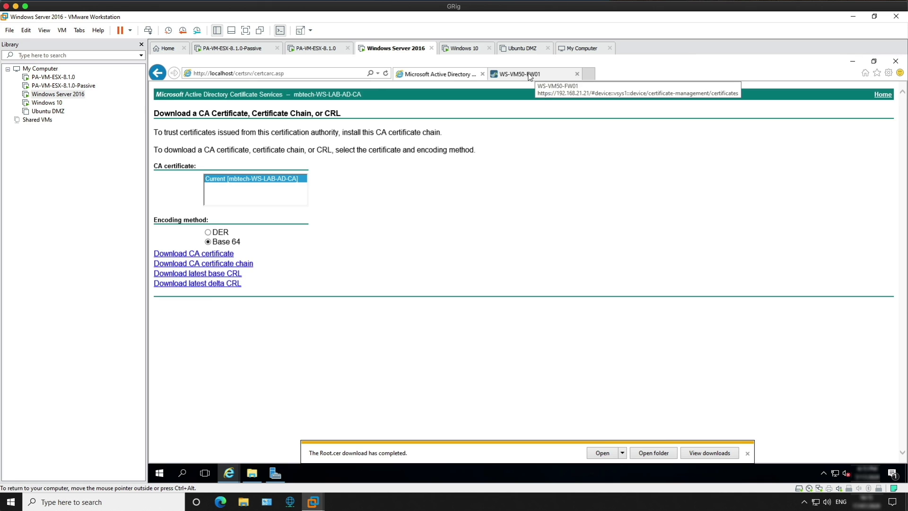
pyautogui.click(529, 76)
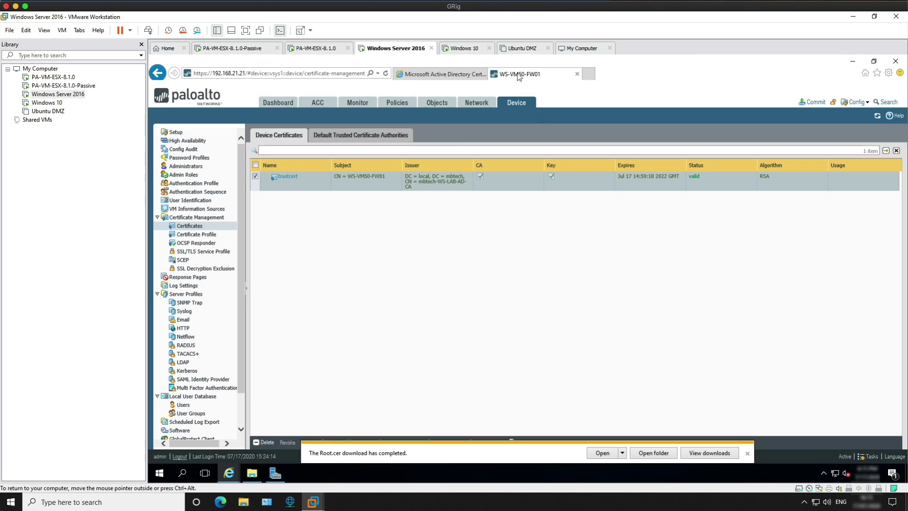
# Import Root.cer from the Desktop as RootCA, then view trustcert's certificate details.
pyautogui.click(748, 453)
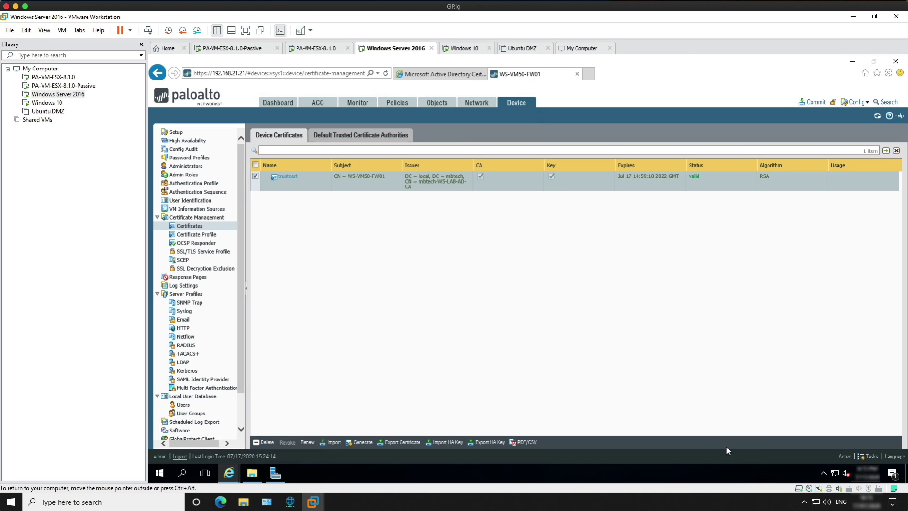
pyautogui.click(334, 442)
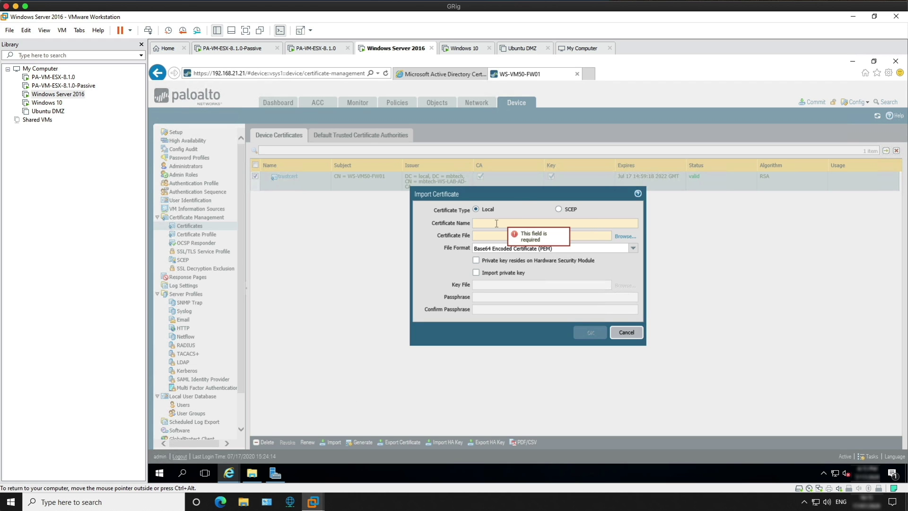
pyautogui.write('Ro')
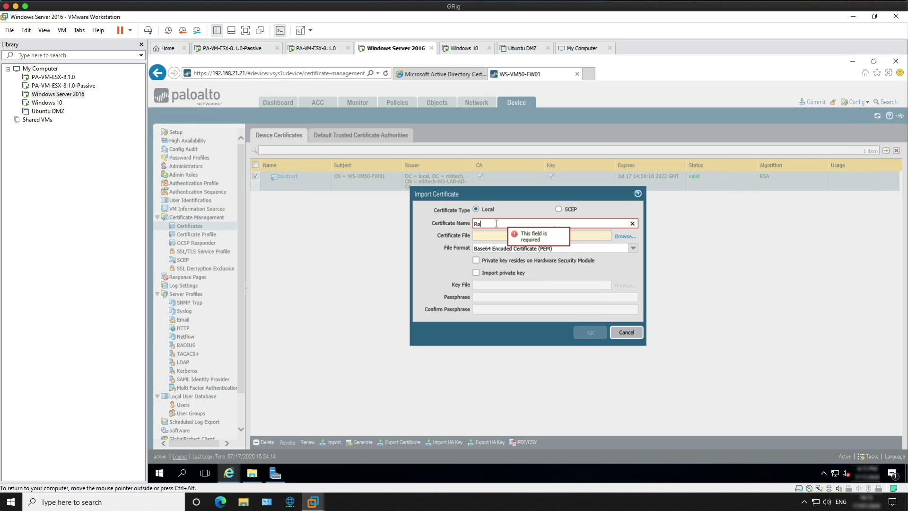
pyautogui.write('otCA')
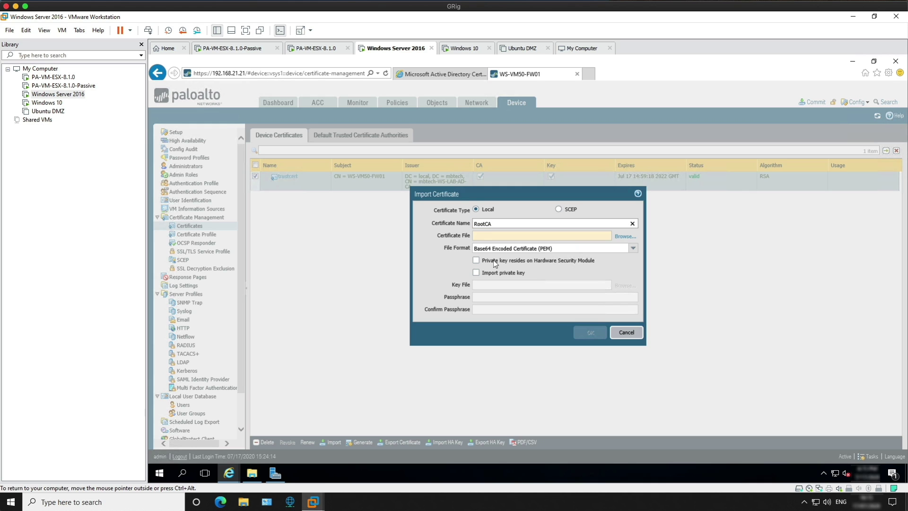
pyautogui.click(625, 236)
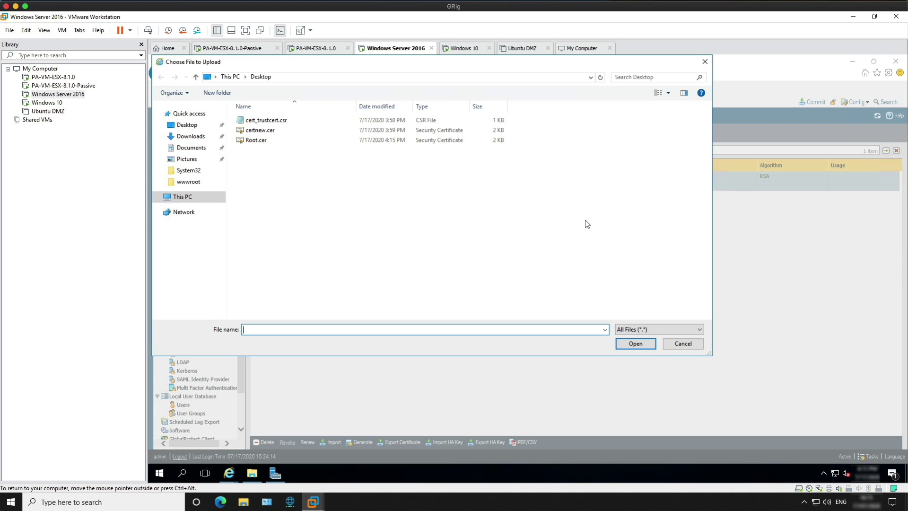
pyautogui.click(260, 140)
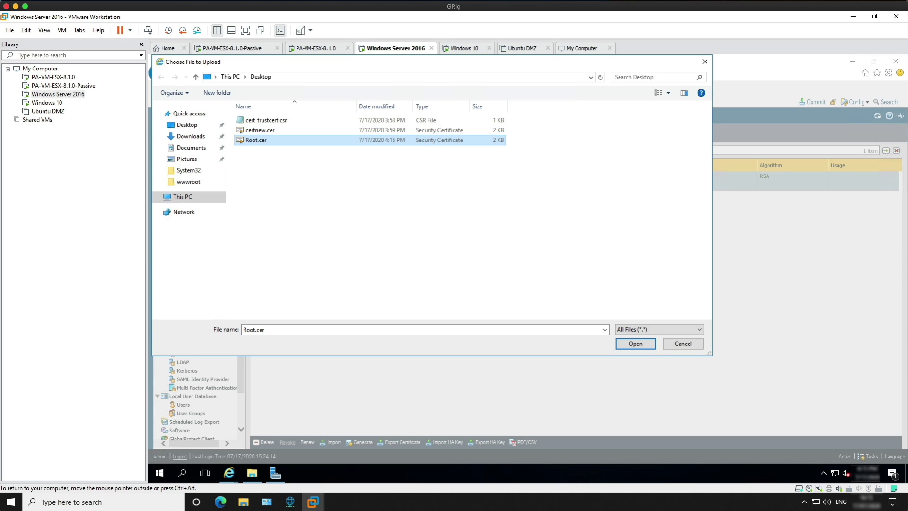
pyautogui.click(635, 343)
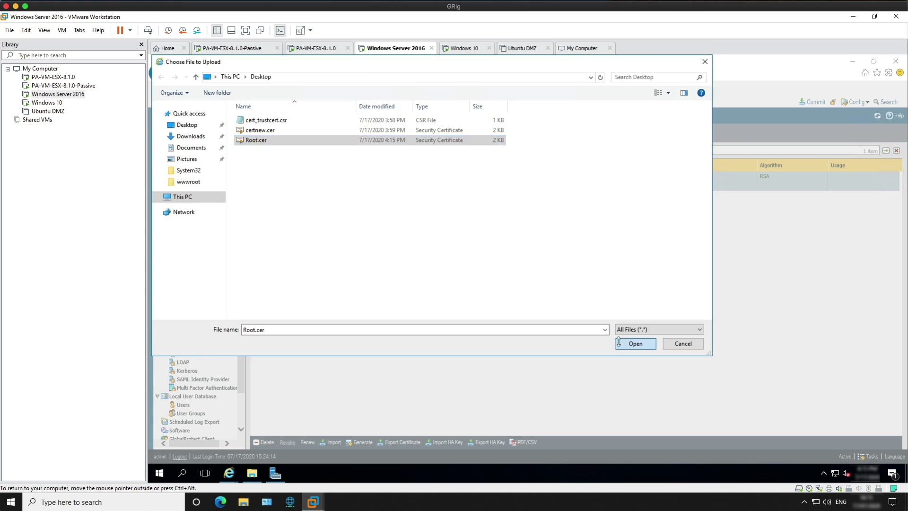
pyautogui.click(590, 332)
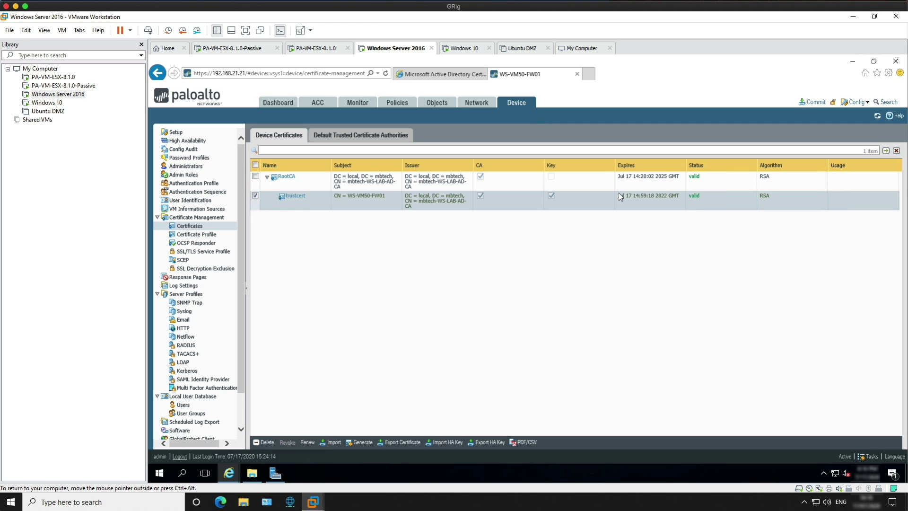
pyautogui.click(305, 197)
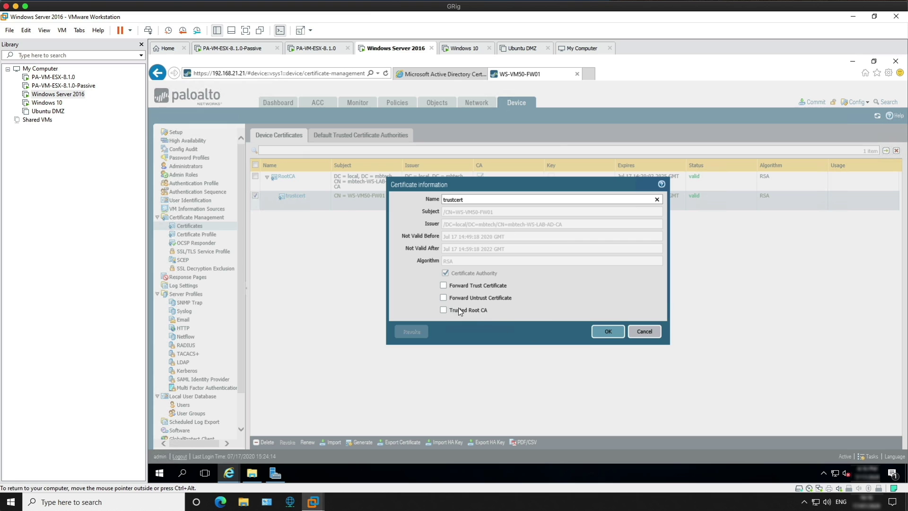
# Set trustcert's usage to Forward Trust Certificate and start a new certificate.
pyautogui.click(444, 284)
pyautogui.click(602, 331)
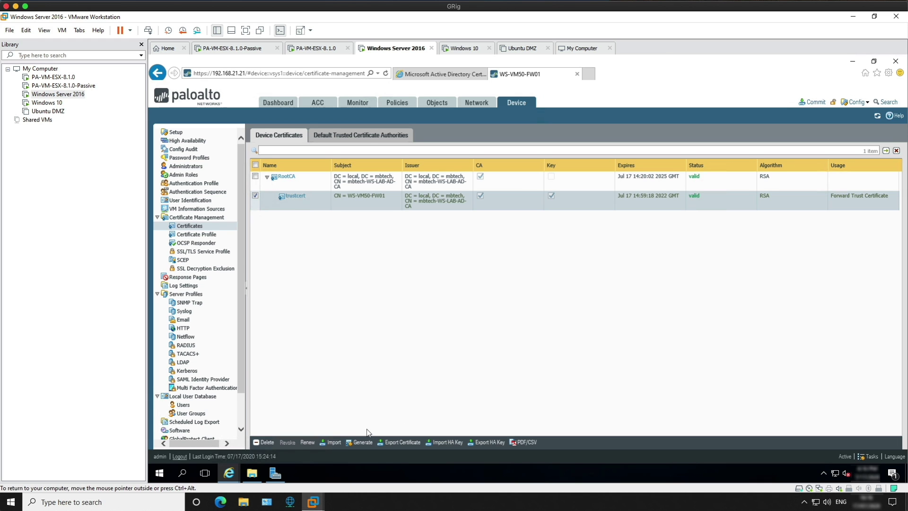
pyautogui.click(357, 439)
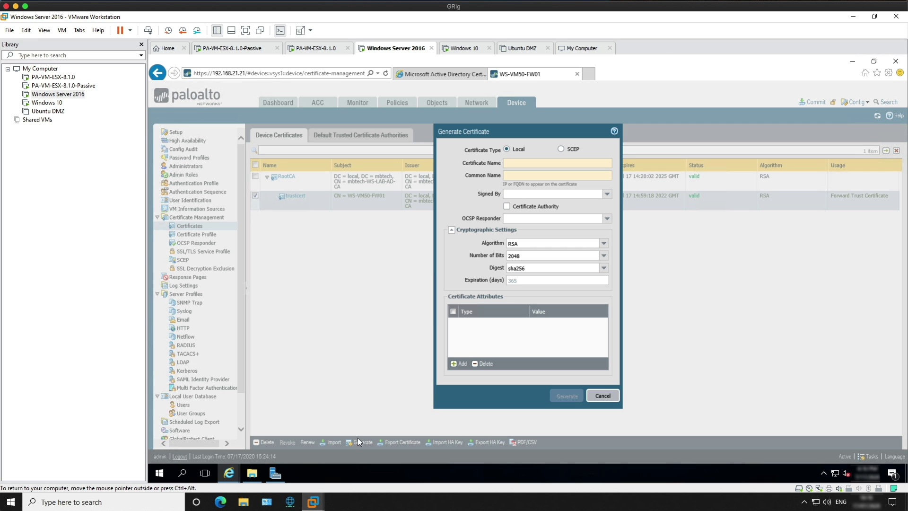
# Generate a self-signed certificate authority named untrustcert with common name CA.
pyautogui.click(509, 161)
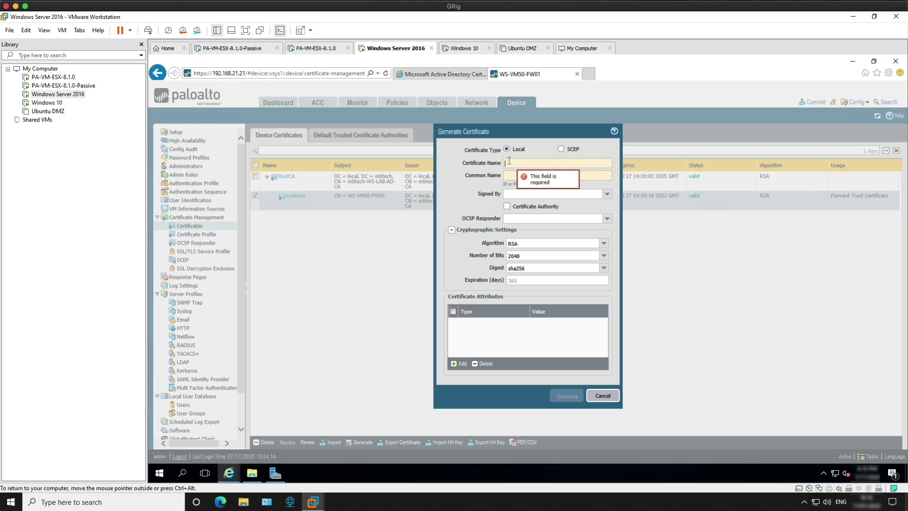
pyautogui.write('untrustcert')
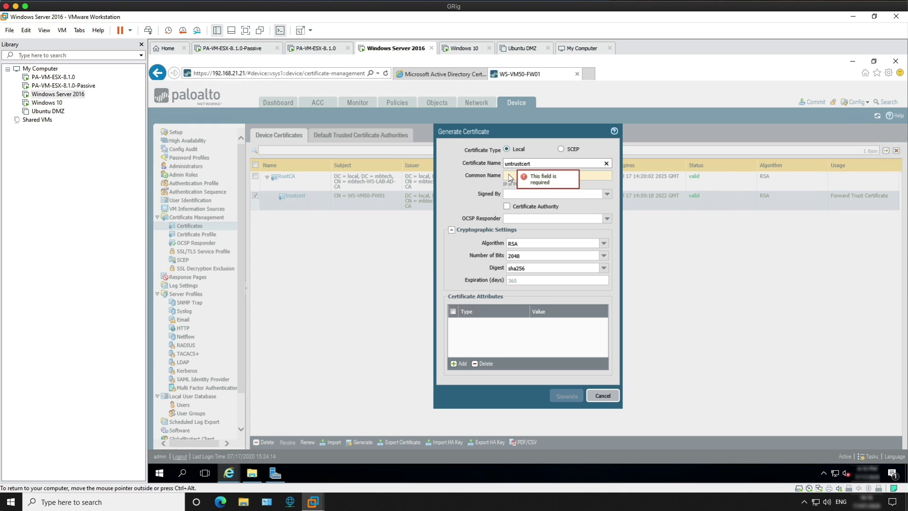
pyautogui.click(505, 175)
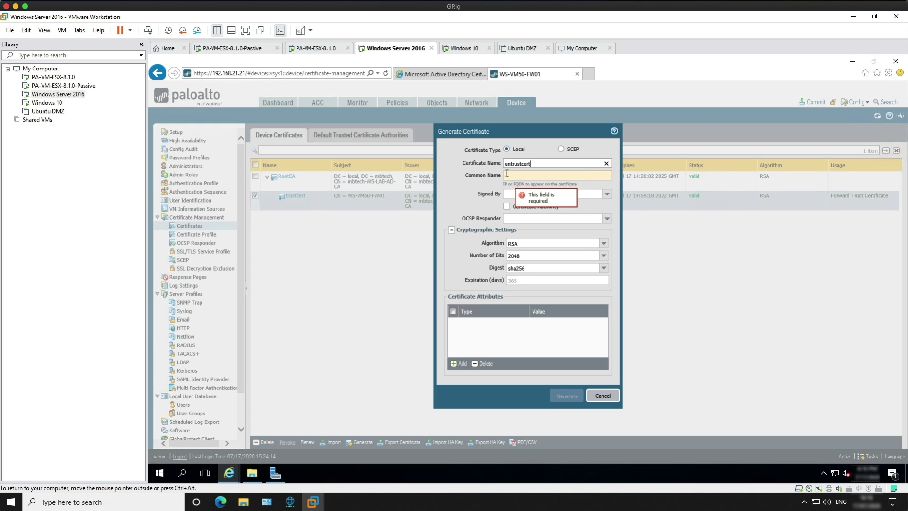
pyautogui.write('CA')
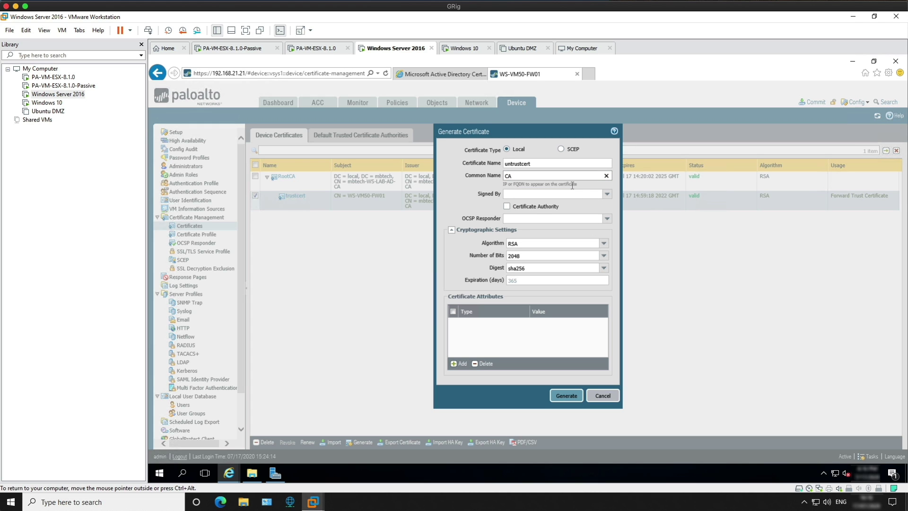
pyautogui.click(506, 207)
pyautogui.click(571, 394)
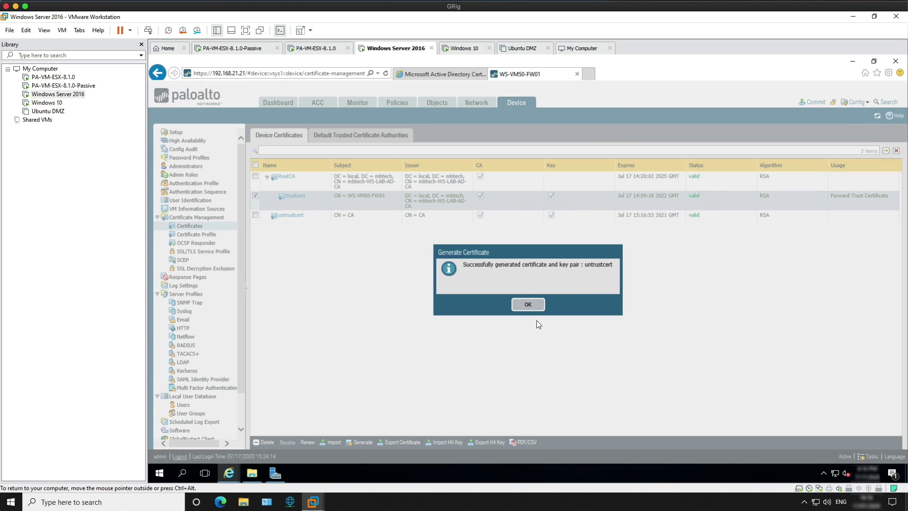
pyautogui.click(526, 304)
# Set untrustcert's usage to Forward Untrust Certificate and save it.
pyautogui.moveTo(294, 222)
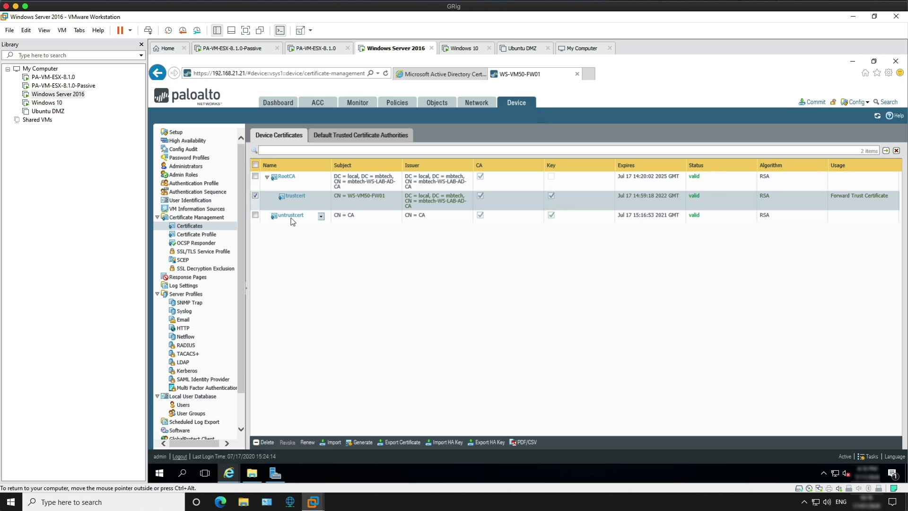
pyautogui.click(290, 215)
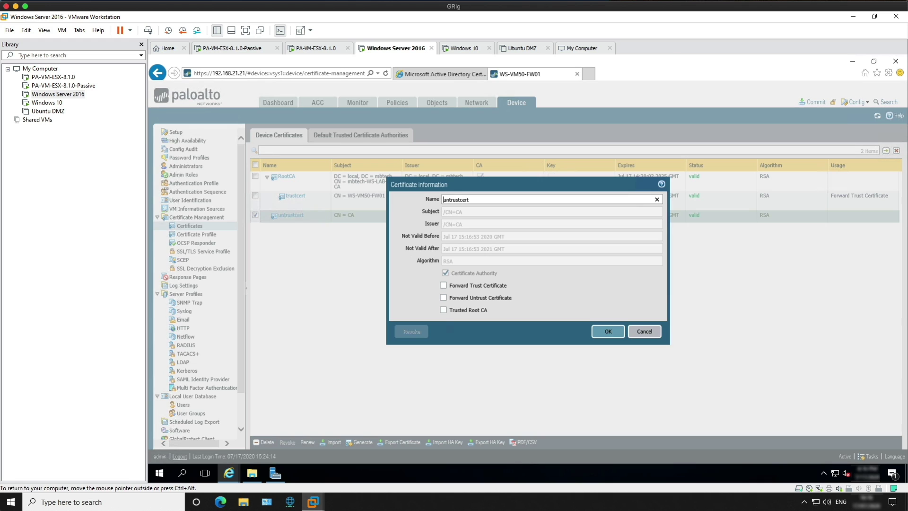
pyautogui.click(443, 297)
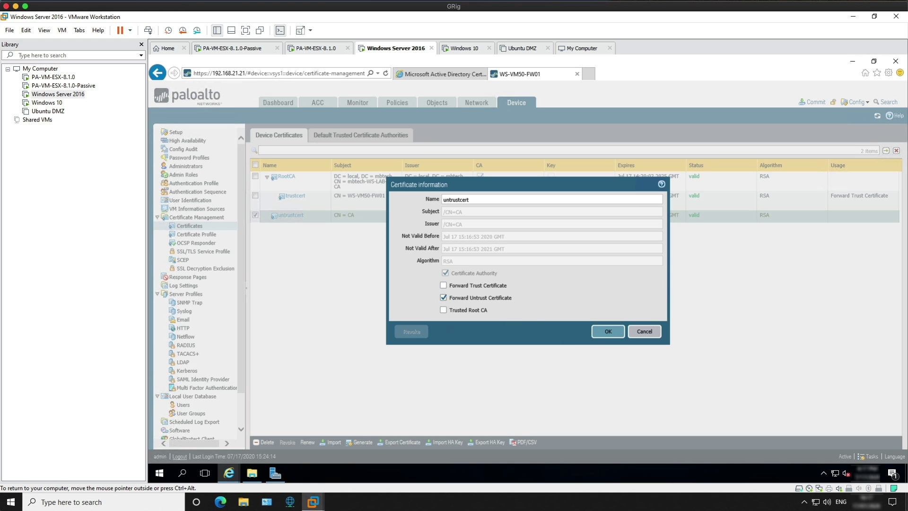
pyautogui.click(606, 331)
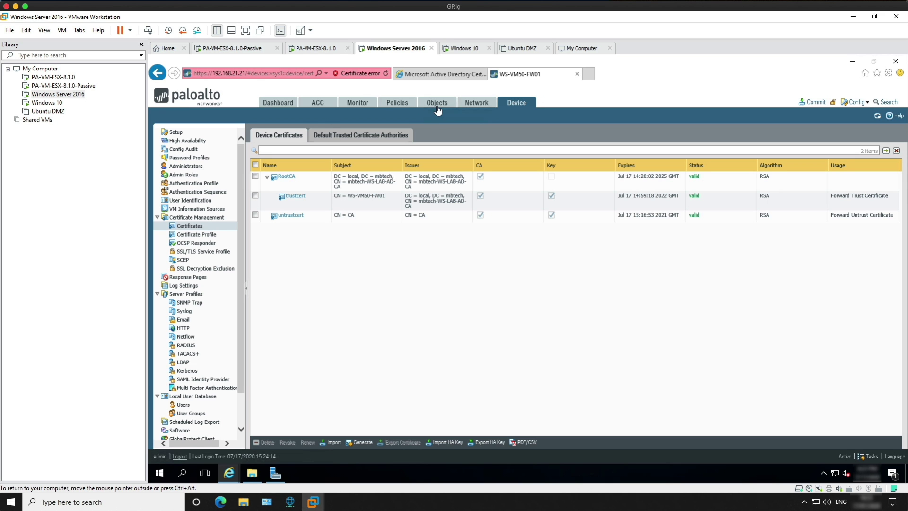
pyautogui.click(405, 105)
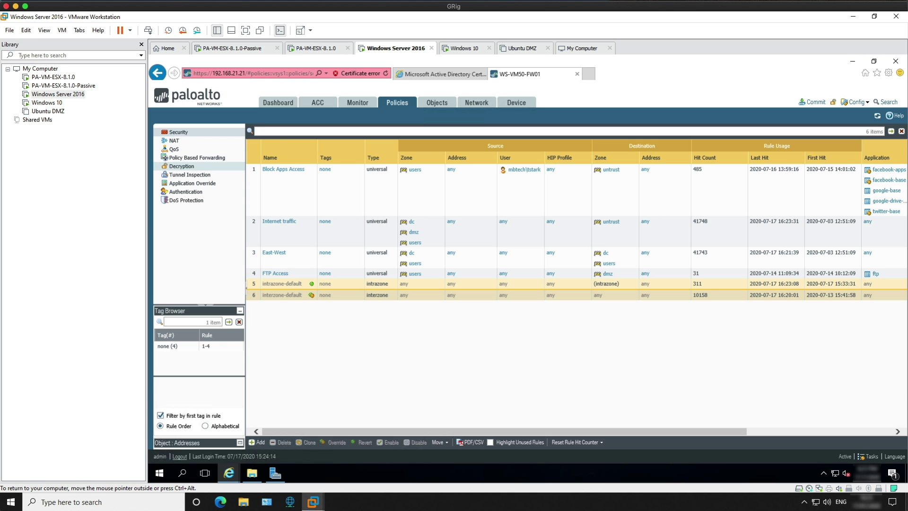
# Create a decryption rule named 'do not decrypt' with source zones dc, dmz and users.
pyautogui.click(173, 167)
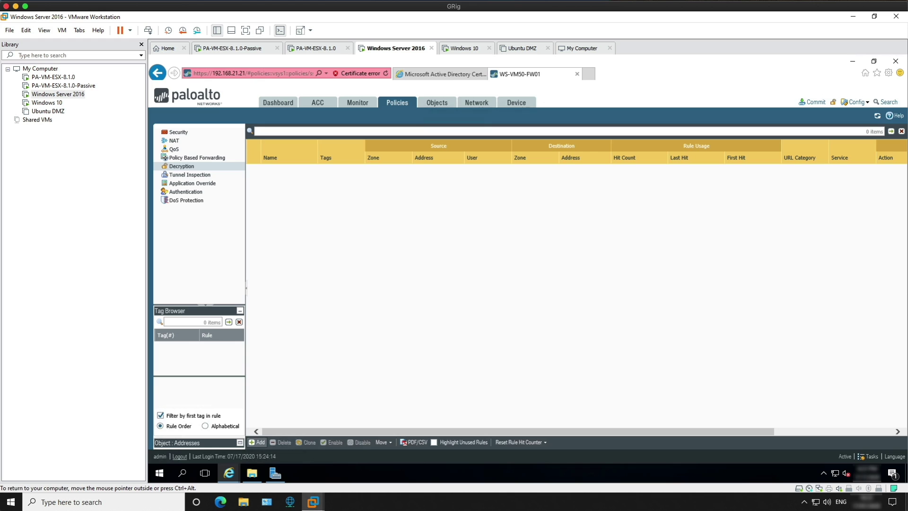
pyautogui.click(258, 441)
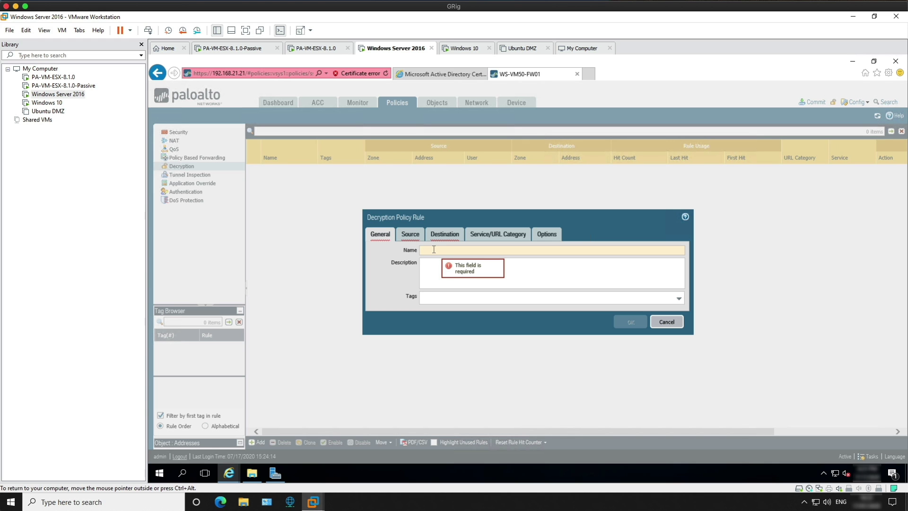
pyautogui.write('do no')
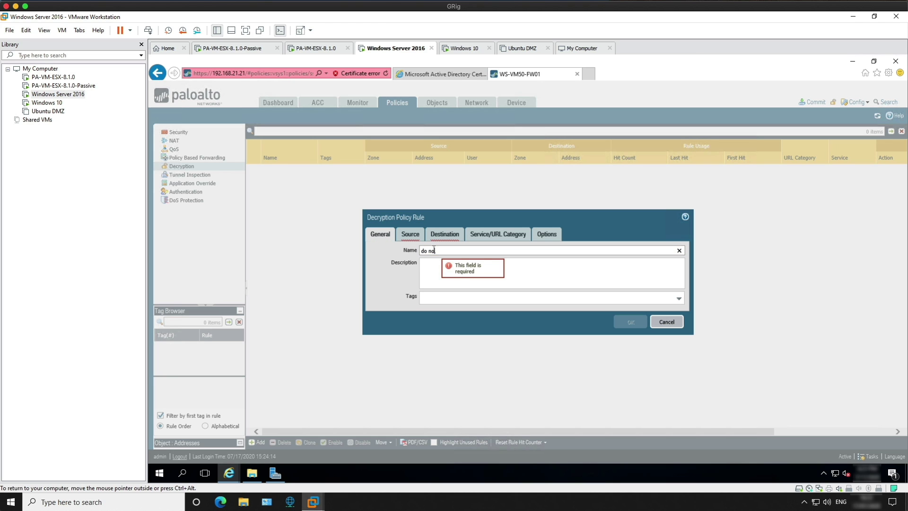
pyautogui.write('t decrypt')
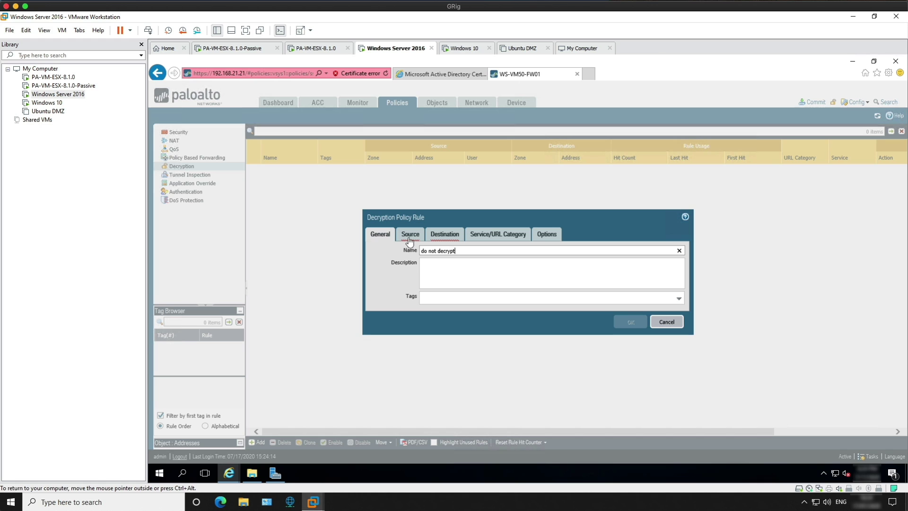
pyautogui.click(409, 239)
pyautogui.click(381, 352)
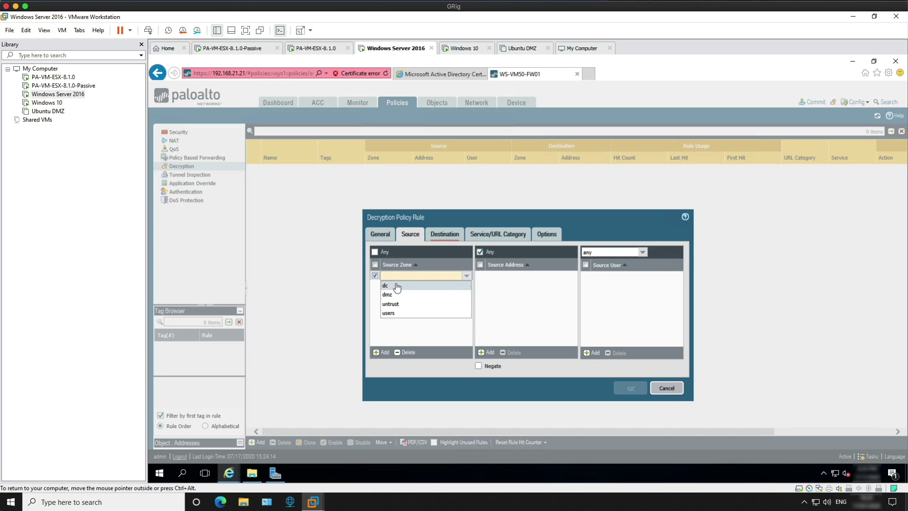
pyautogui.click(393, 286)
pyautogui.click(382, 352)
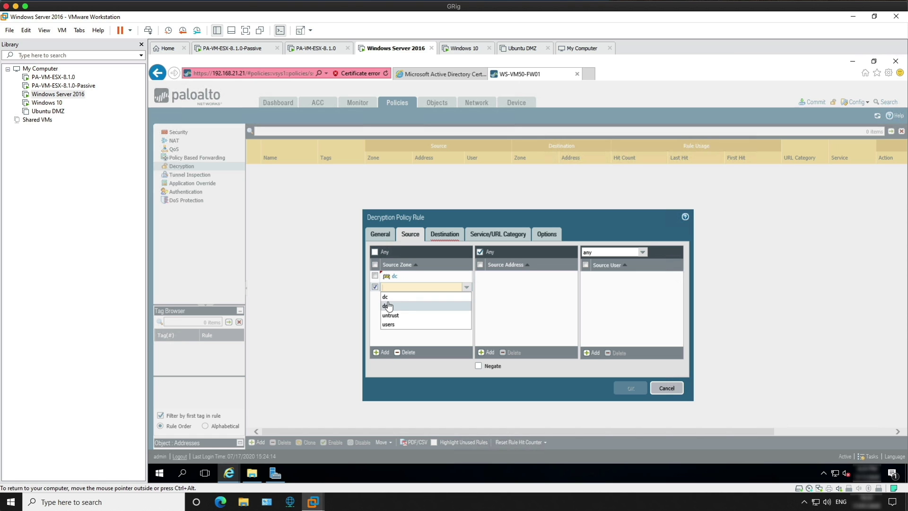
pyautogui.click(385, 352)
pyautogui.click(382, 352)
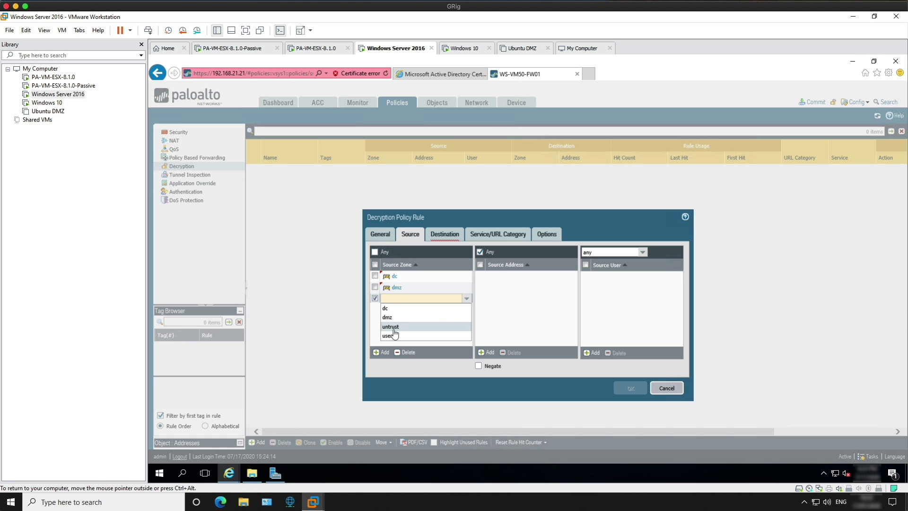
pyautogui.click(393, 335)
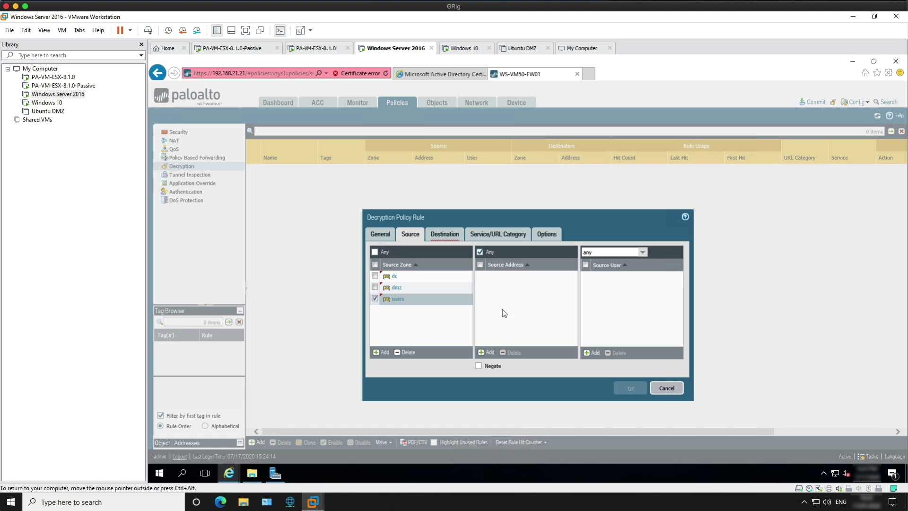
# Set the rule's destination zone to untrust.
pyautogui.click(456, 237)
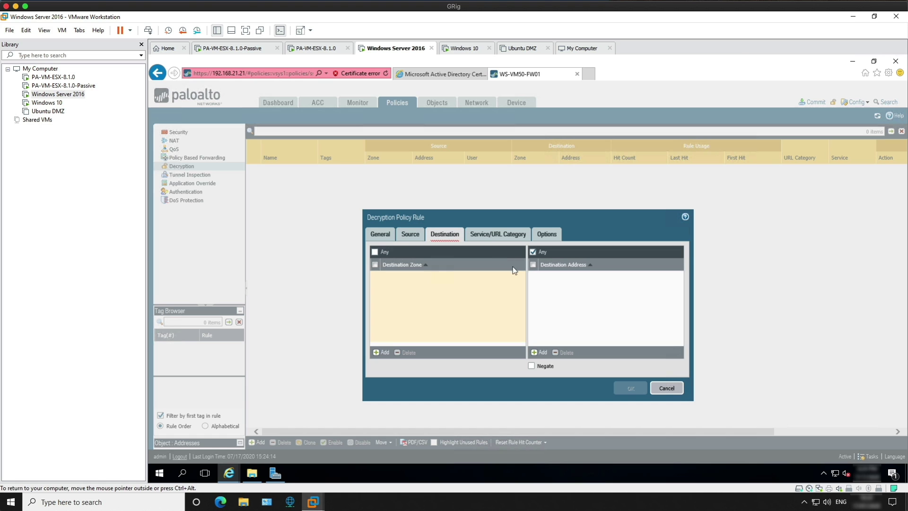
pyautogui.click(381, 352)
pyautogui.click(400, 308)
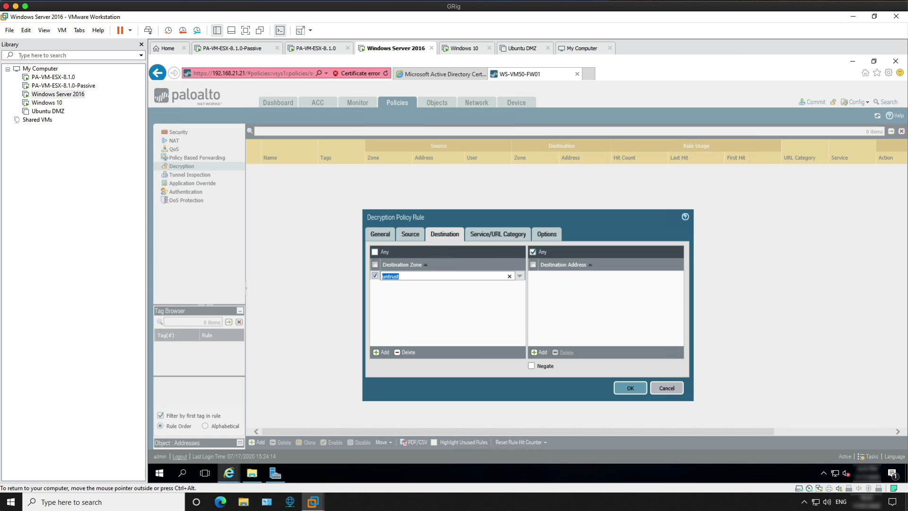
pyautogui.click(498, 234)
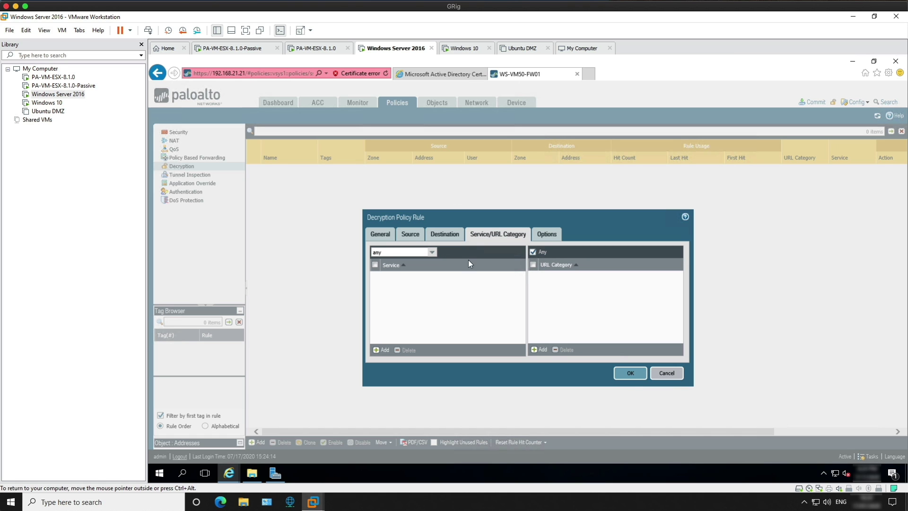
# Add the health-and-medicine and financial-services URL categories to the rule.
pyautogui.click(539, 351)
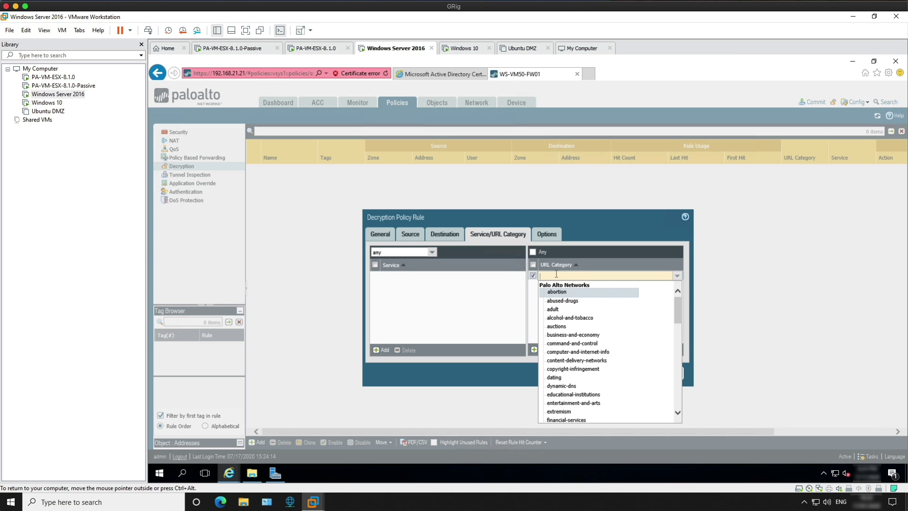
pyautogui.write('heal')
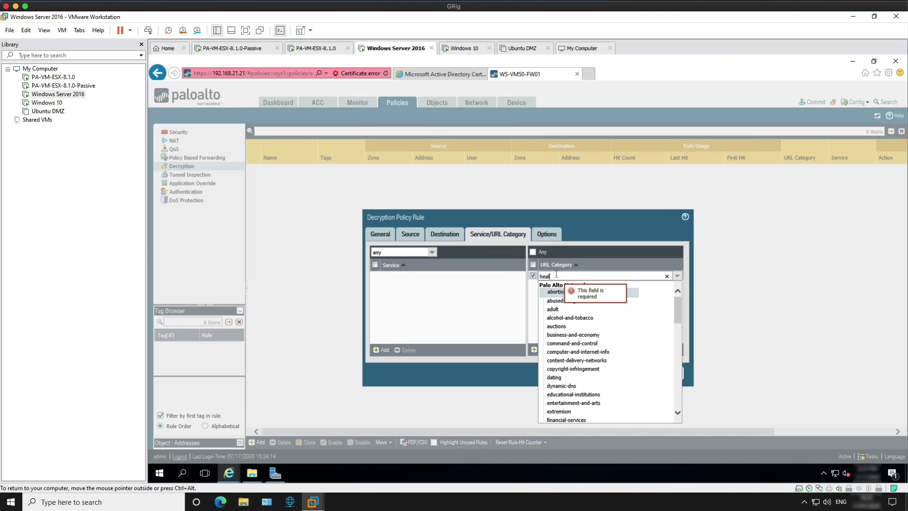
pyautogui.write('th')
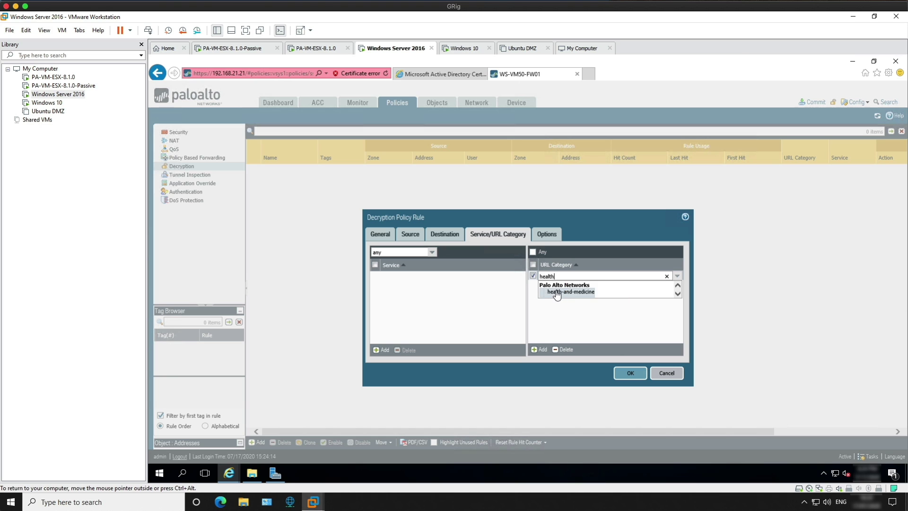
pyautogui.click(563, 291)
pyautogui.click(546, 348)
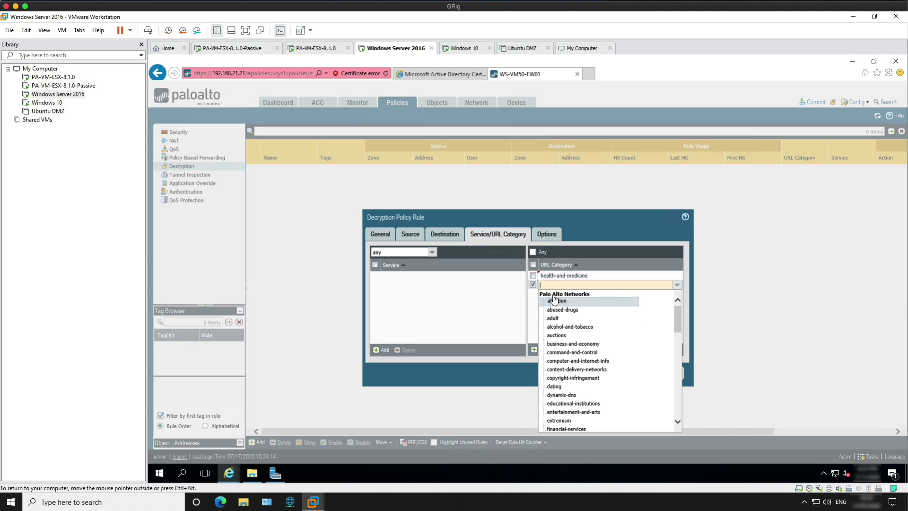
pyautogui.write('fini')
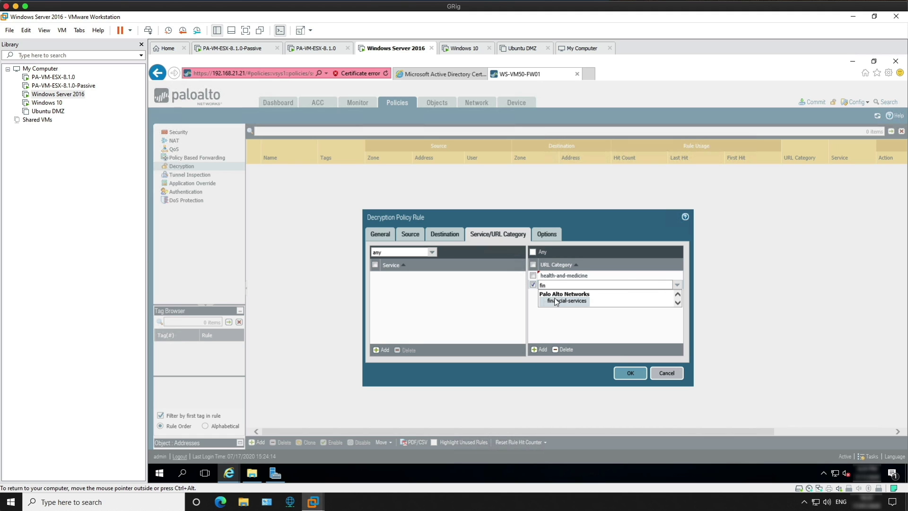
pyautogui.click(552, 302)
# Add the government and shopping categories and save the rule with action no-decrypt.
pyautogui.click(540, 349)
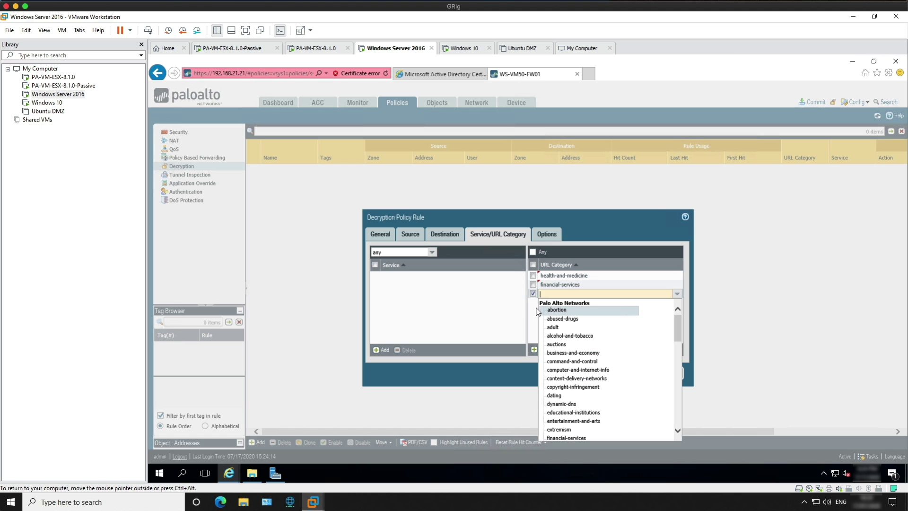
pyautogui.write('gover')
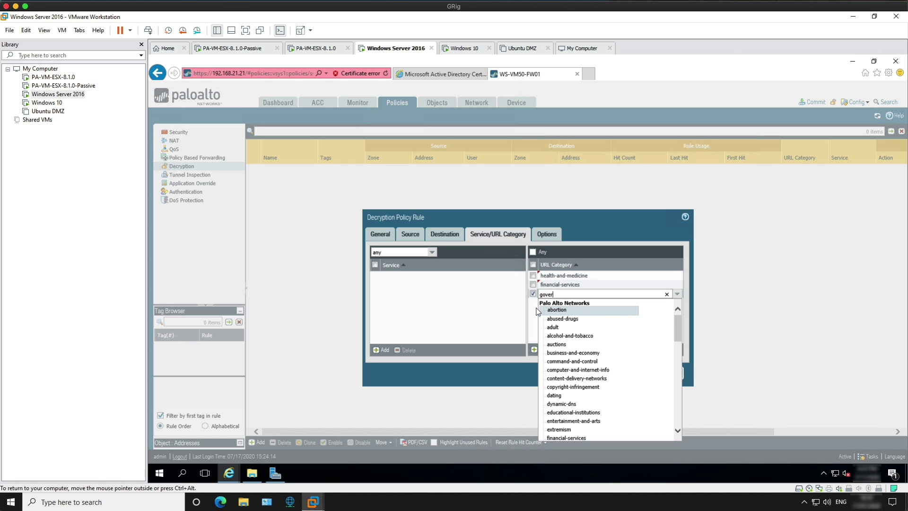
pyautogui.press('Return')
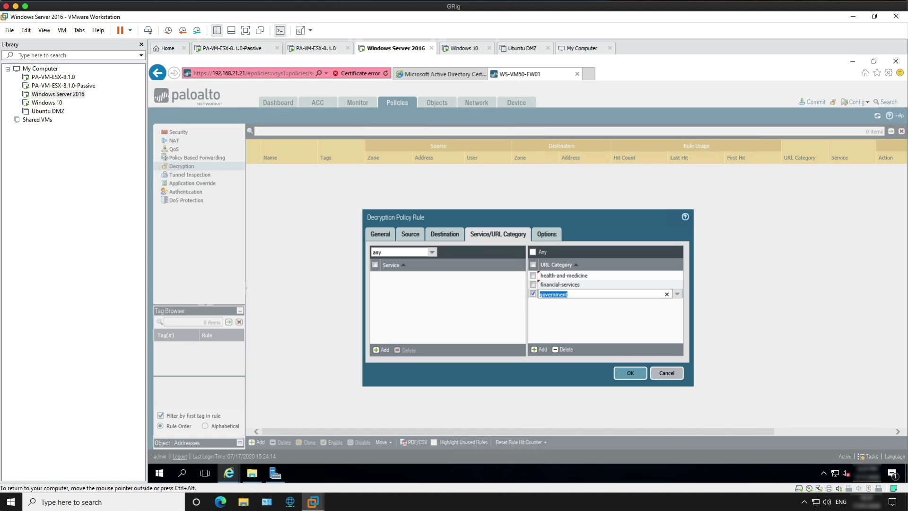
pyautogui.click(534, 349)
pyautogui.write('shopping')
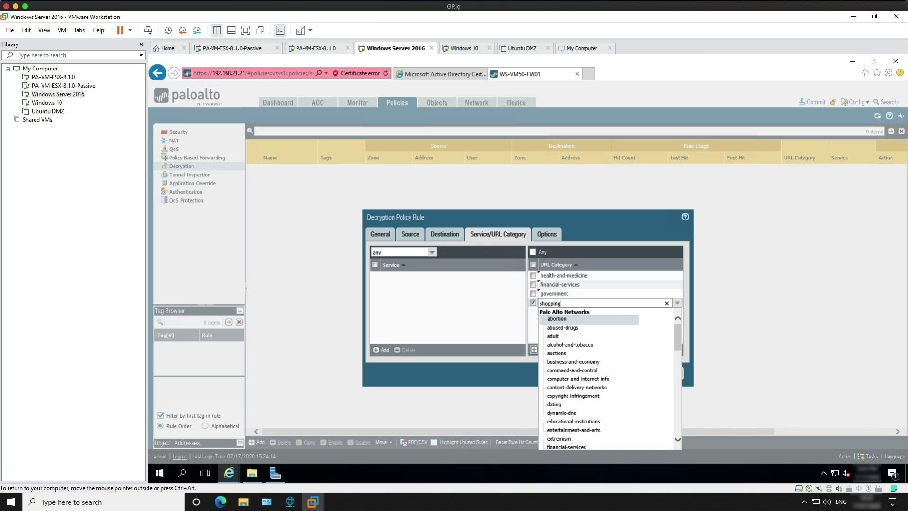
pyautogui.press('Return')
pyautogui.click(562, 333)
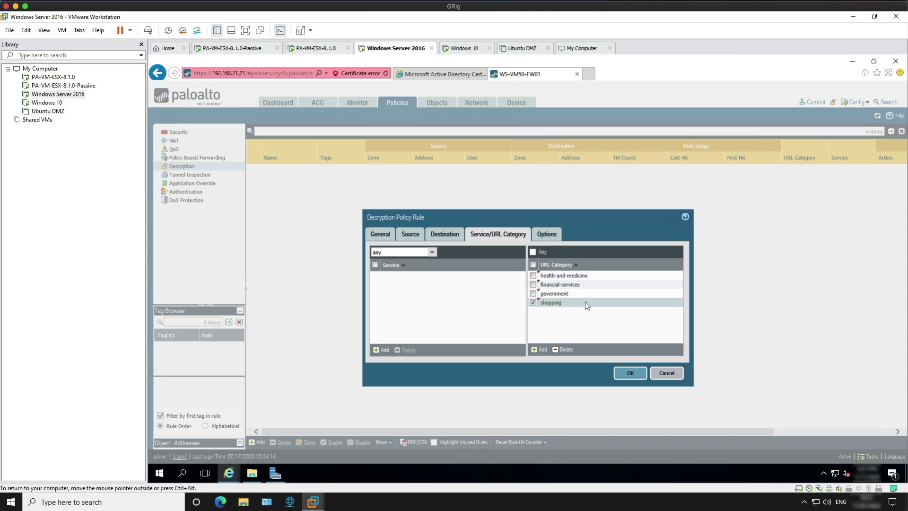
pyautogui.click(554, 235)
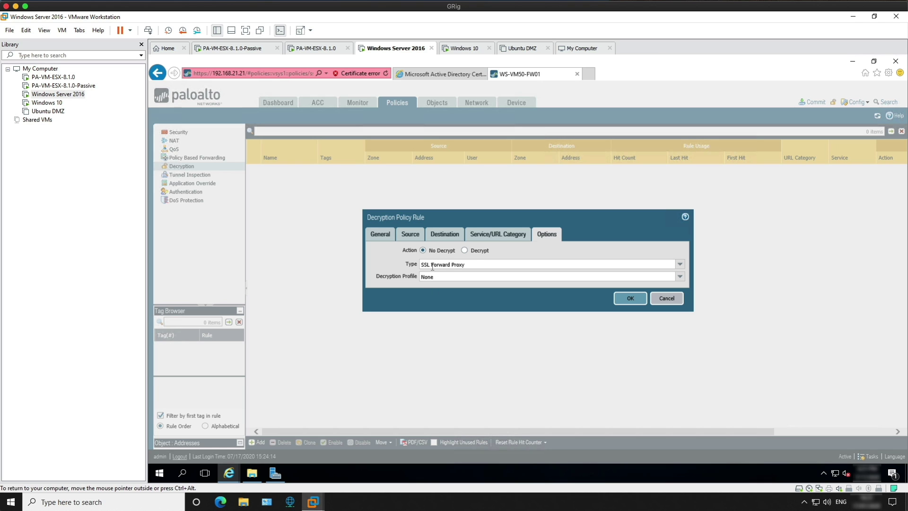
pyautogui.click(630, 298)
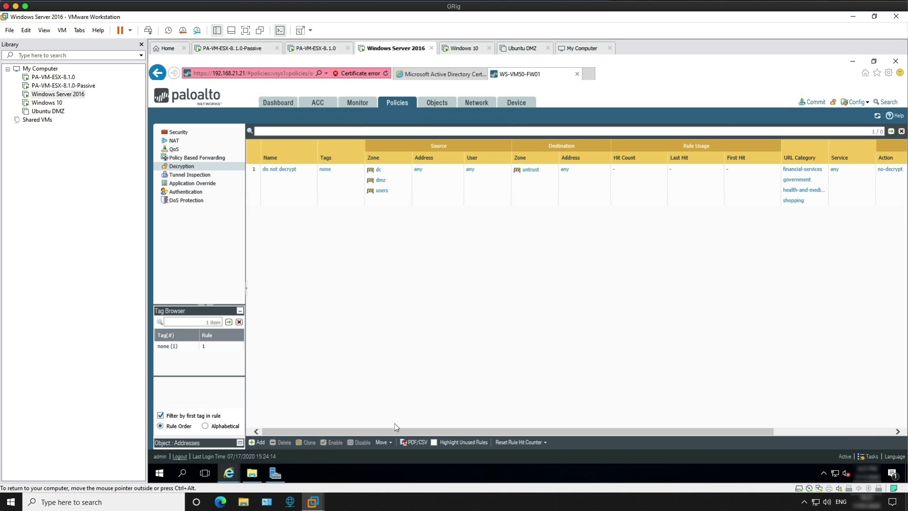
# Create a decryption rule named 'decrypt' with source zones dc, dmz and users.
pyautogui.click(259, 442)
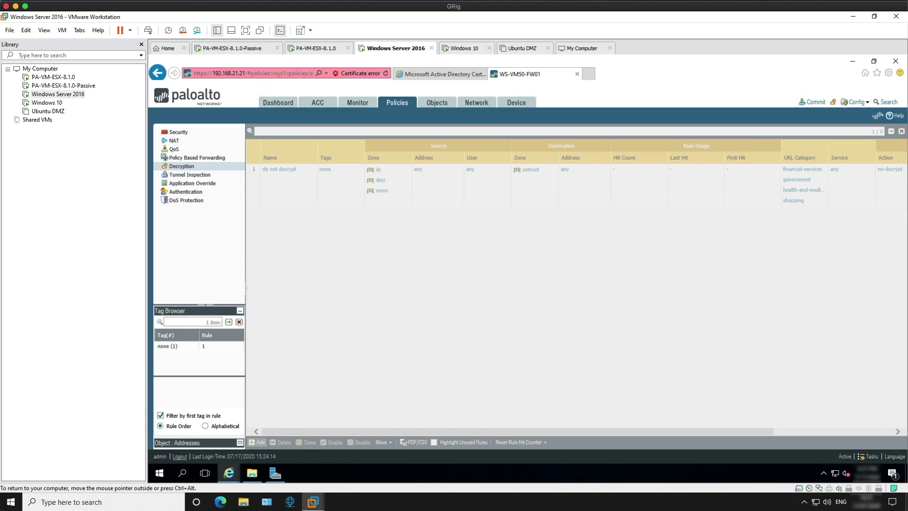
pyautogui.write('decrypt')
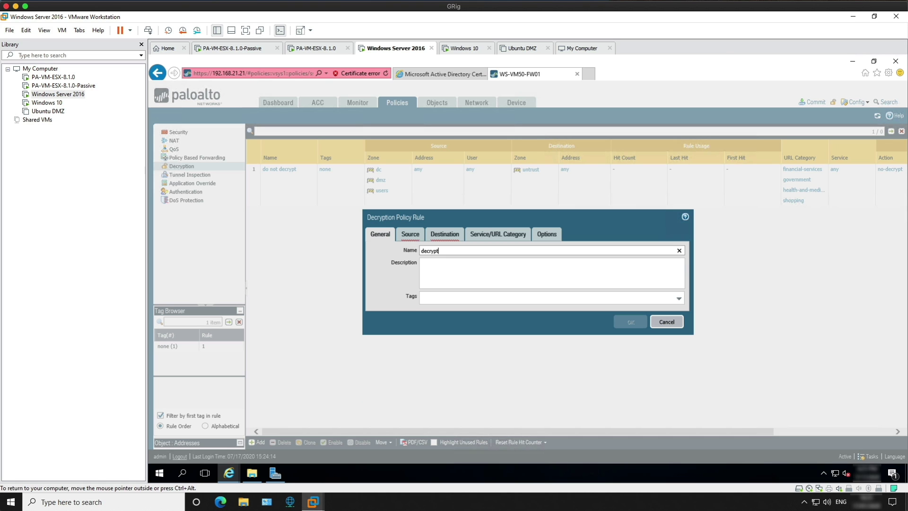
pyautogui.click(412, 235)
pyautogui.click(380, 352)
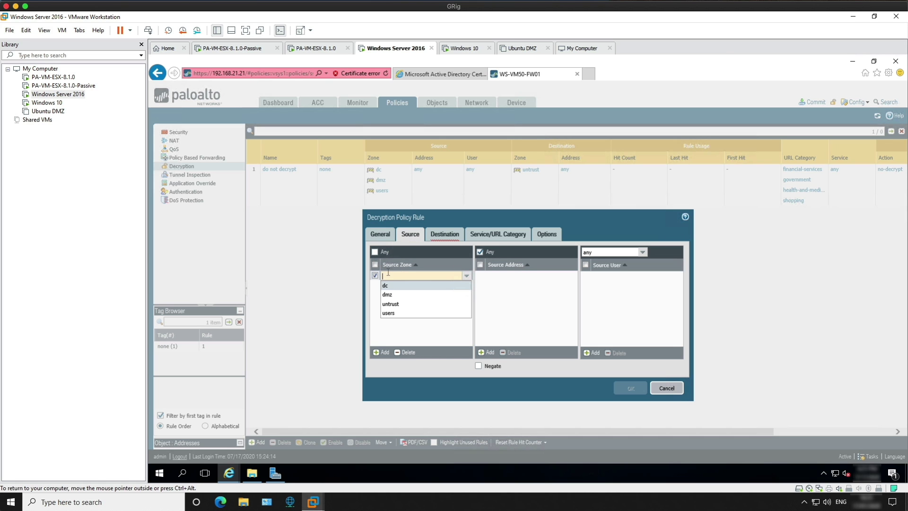
pyautogui.click(388, 289)
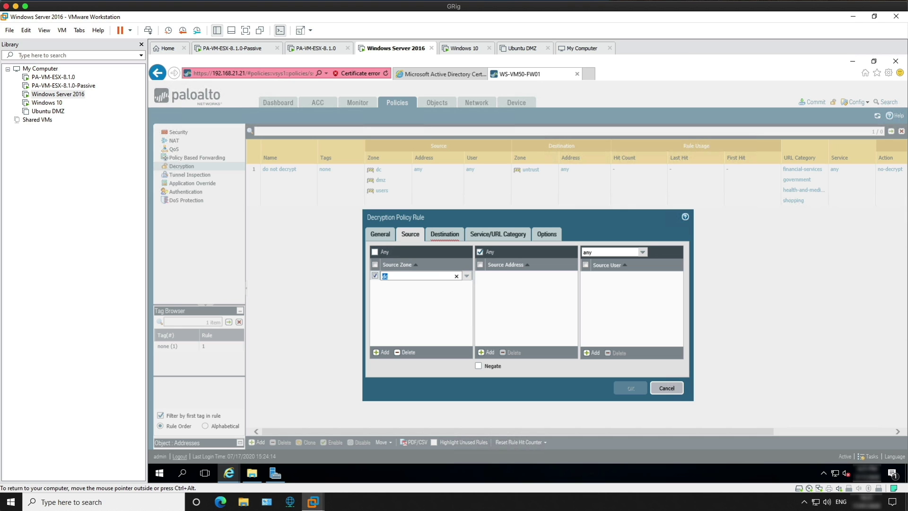
pyautogui.click(381, 353)
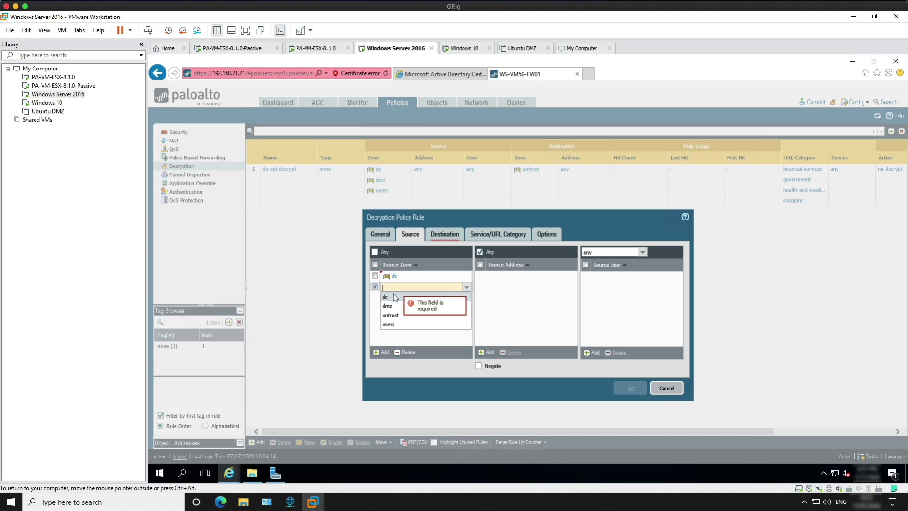
pyautogui.click(388, 306)
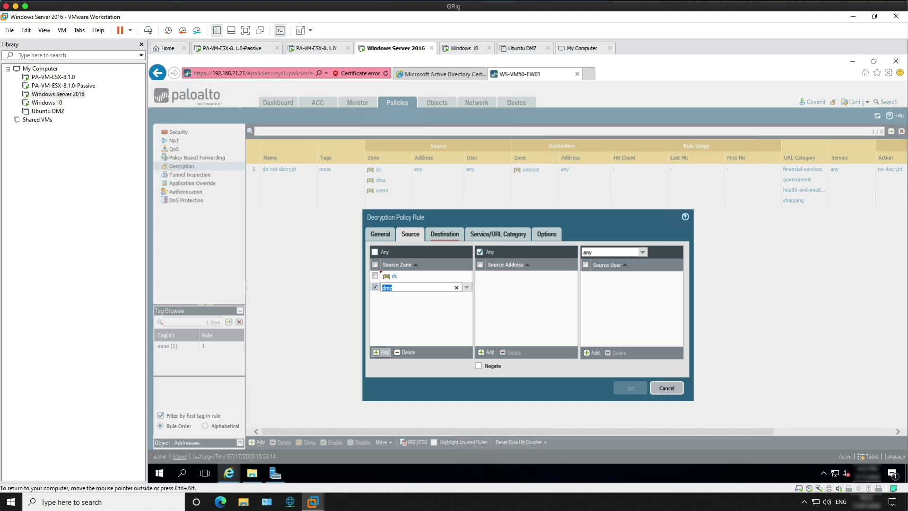
pyautogui.click(381, 352)
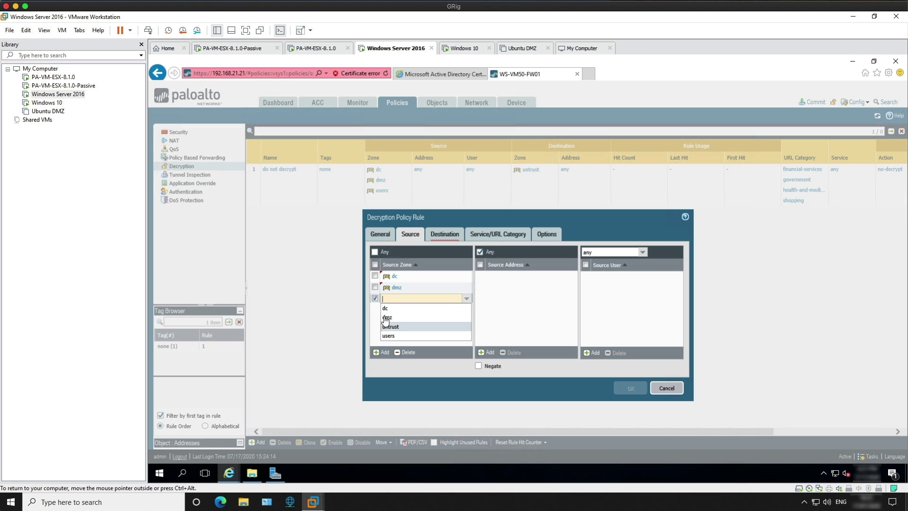
pyautogui.click(389, 335)
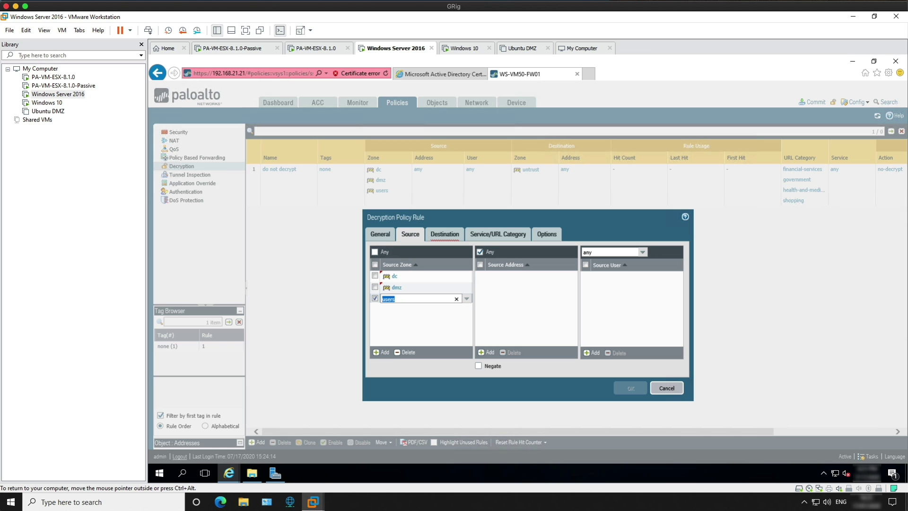
# Give the decrypt rule destination zone untrust and action Decrypt, and save it.
pyautogui.click(454, 233)
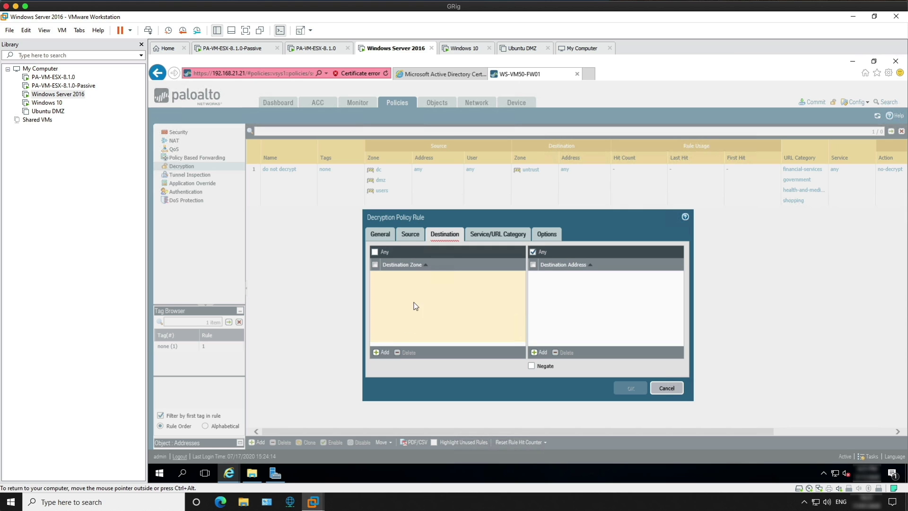
pyautogui.click(381, 352)
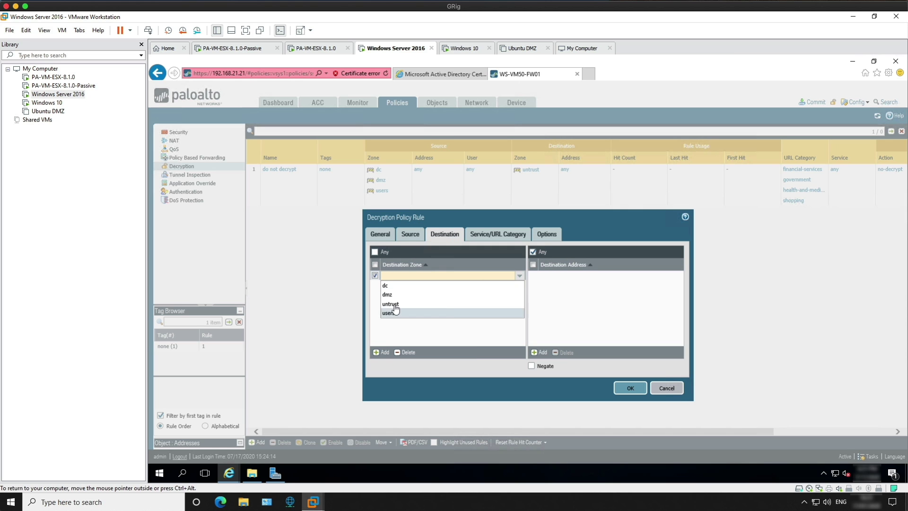
pyautogui.click(392, 303)
pyautogui.click(450, 274)
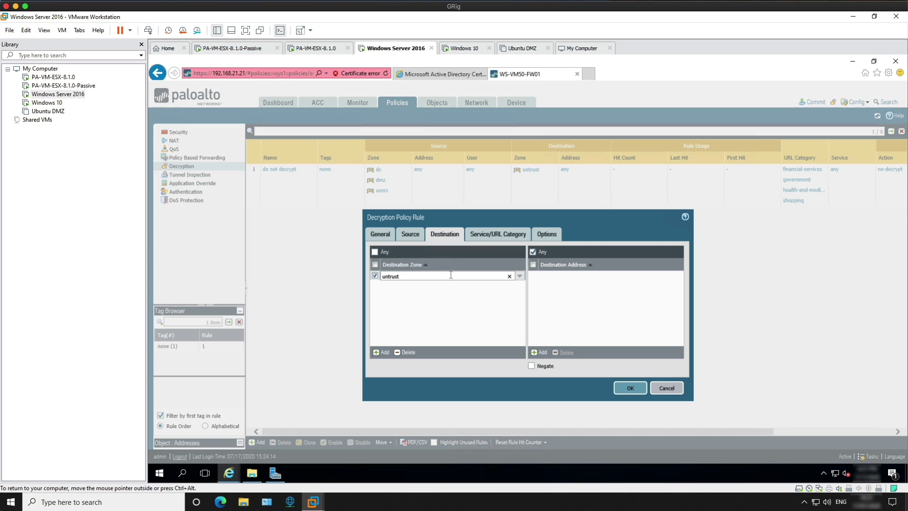
pyautogui.click(489, 235)
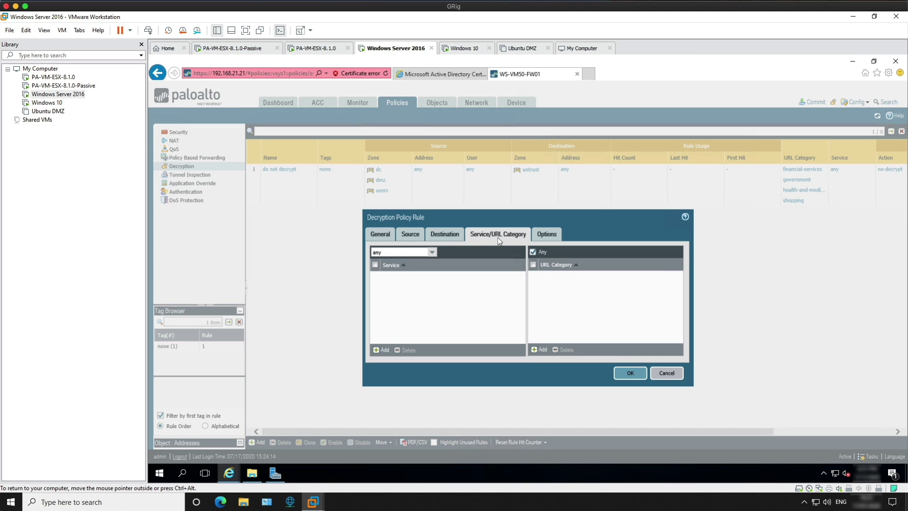
pyautogui.click(547, 234)
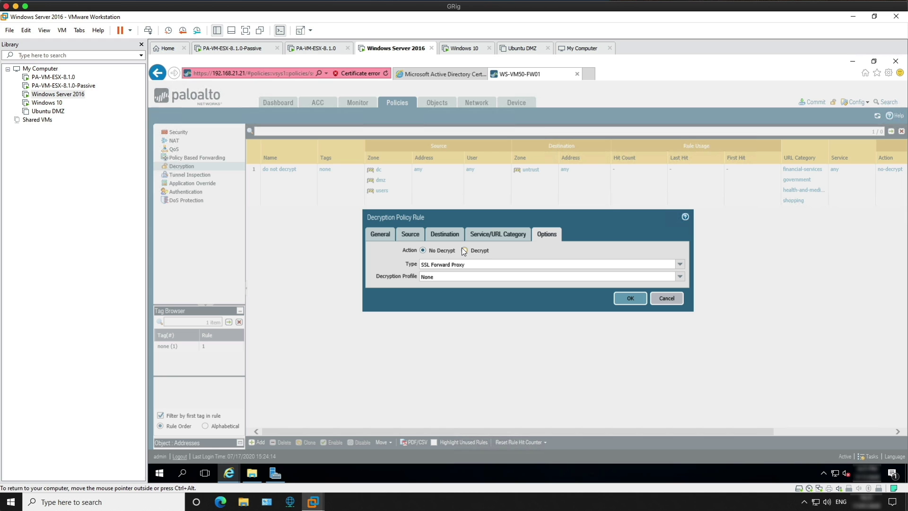
pyautogui.click(622, 297)
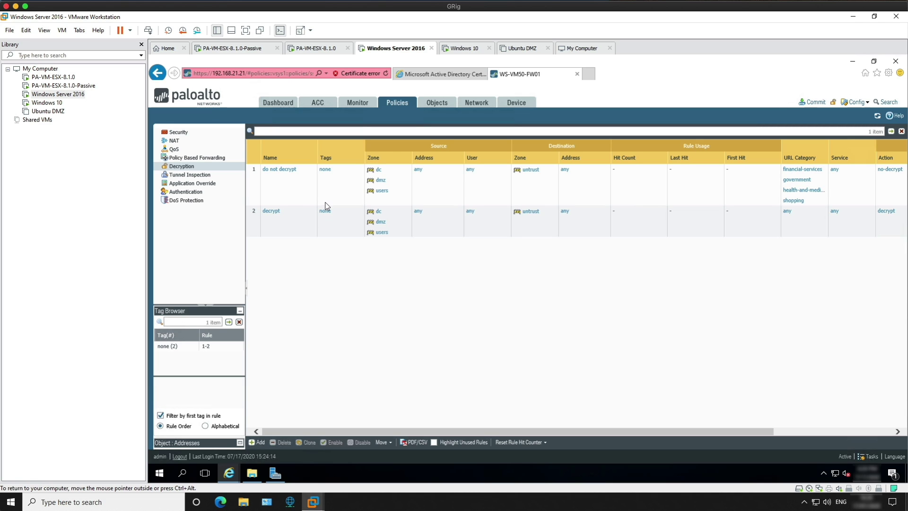
# Commit the new decryption rules to the firewall.
pyautogui.moveTo(283, 209)
pyautogui.click(816, 103)
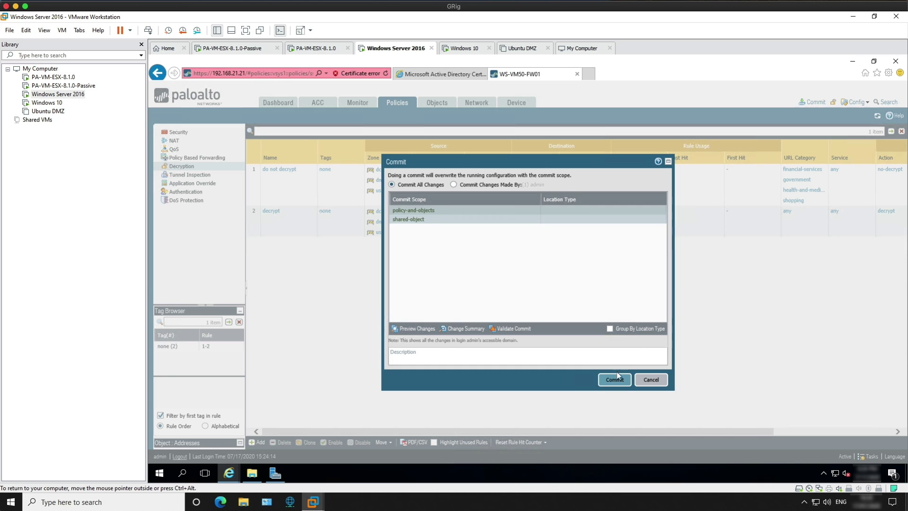
pyautogui.click(616, 376)
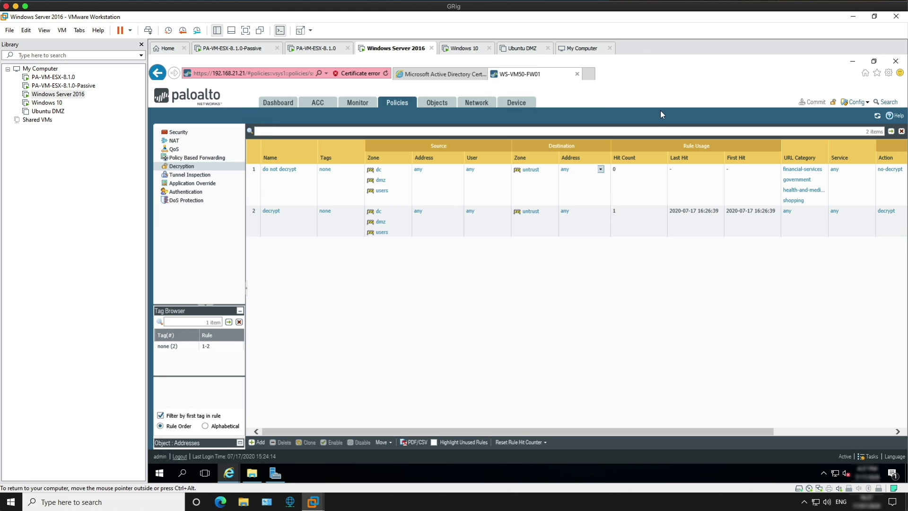
pyautogui.click(588, 73)
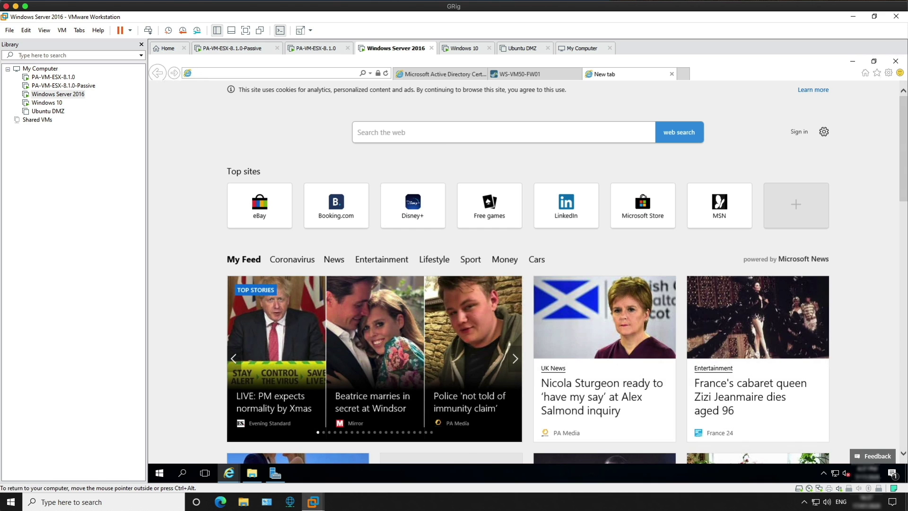
pyautogui.write('facebook')
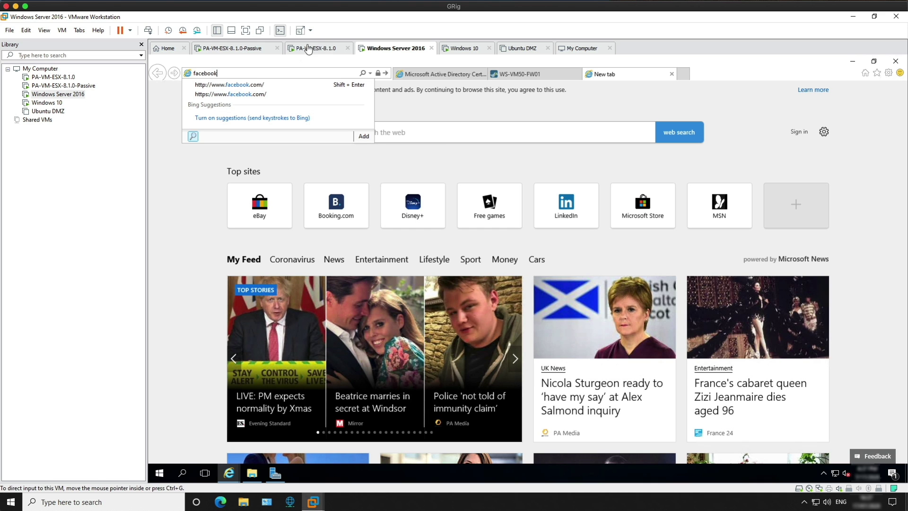
pyautogui.click(264, 86)
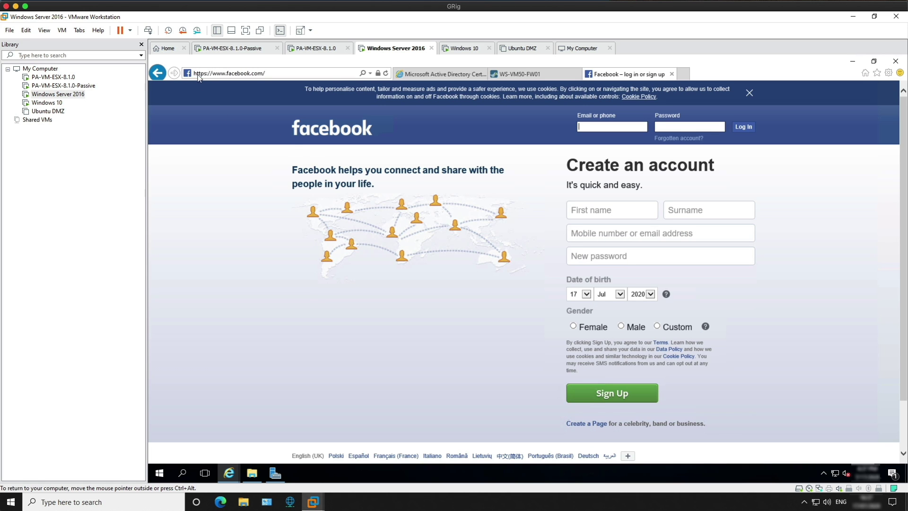
pyautogui.click(378, 74)
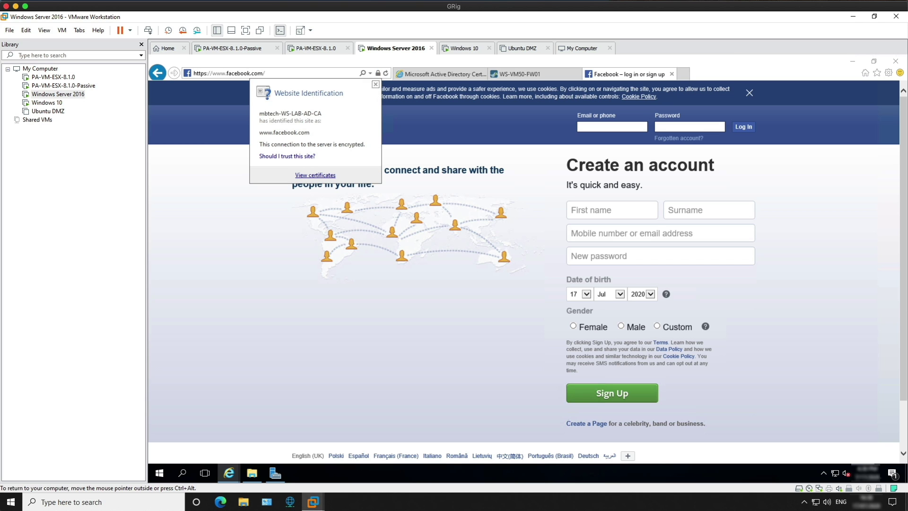
pyautogui.click(307, 175)
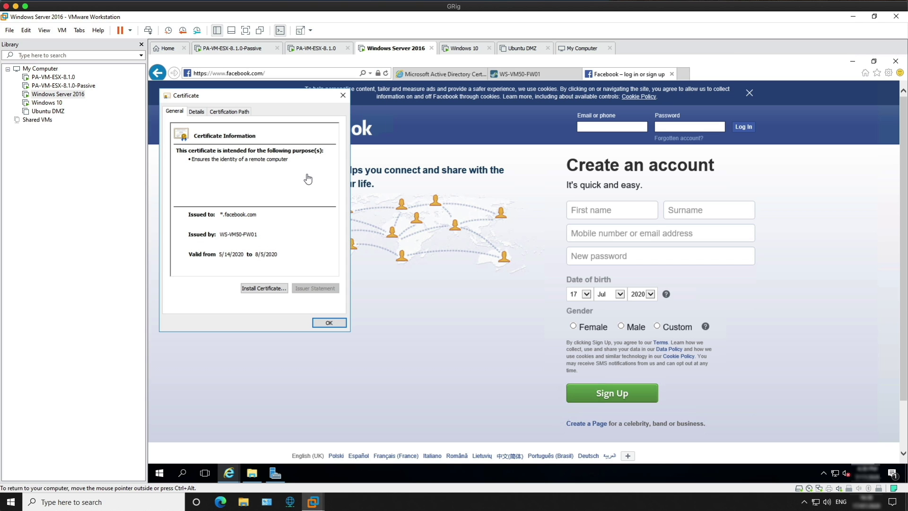
pyautogui.click(219, 234)
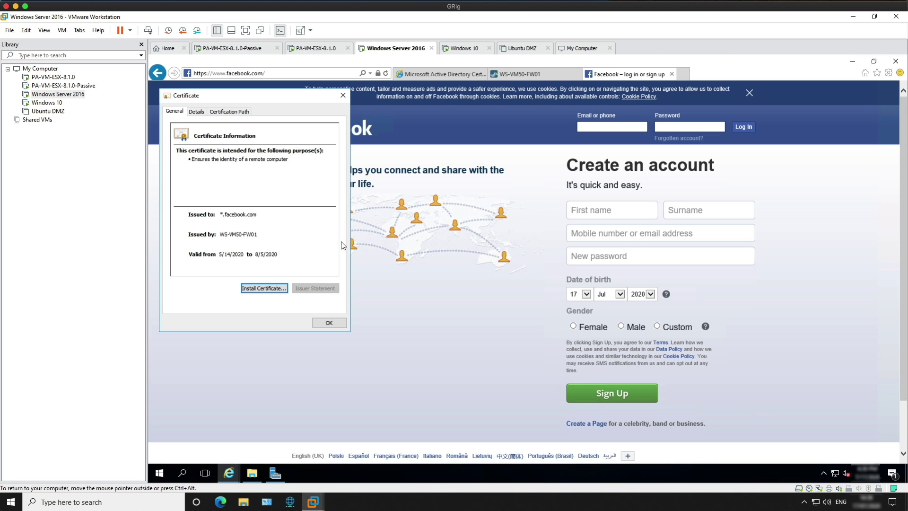
pyautogui.click(329, 323)
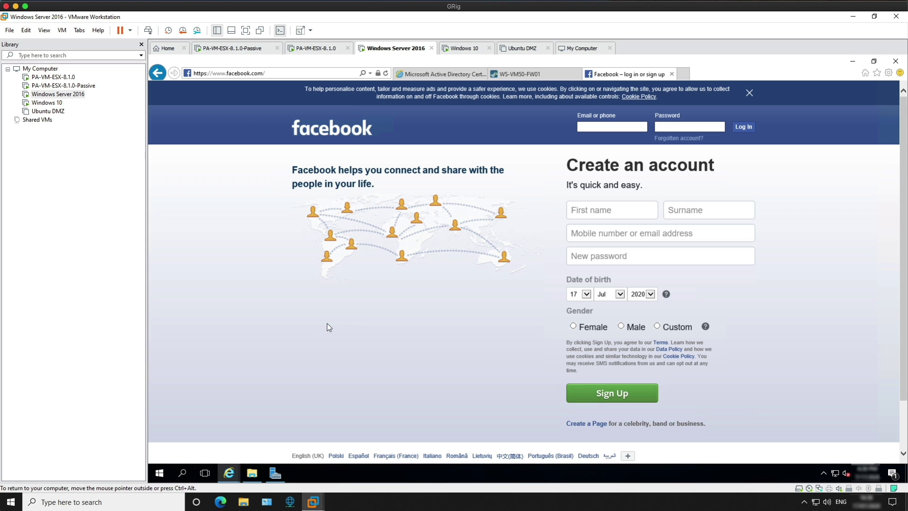
# Check Trusted Root Certification Authorities in Internet Options for the mbtech-WS-LAB-AD-CA certificate.
pyautogui.click(885, 72)
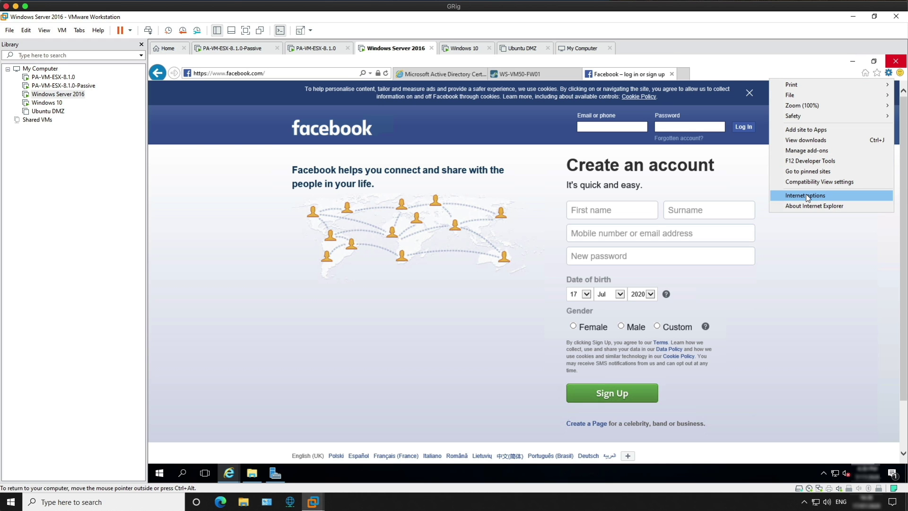
pyautogui.click(806, 194)
pyautogui.click(240, 82)
pyautogui.click(252, 125)
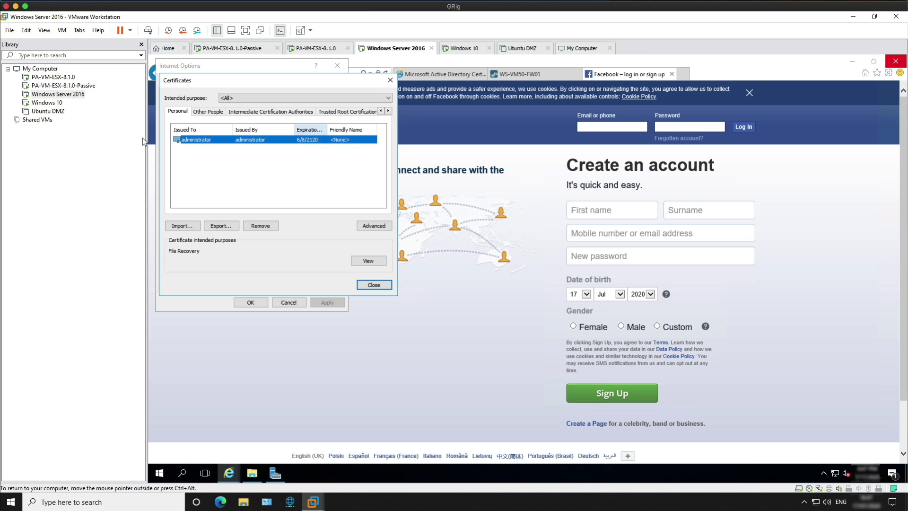
pyautogui.click(262, 112)
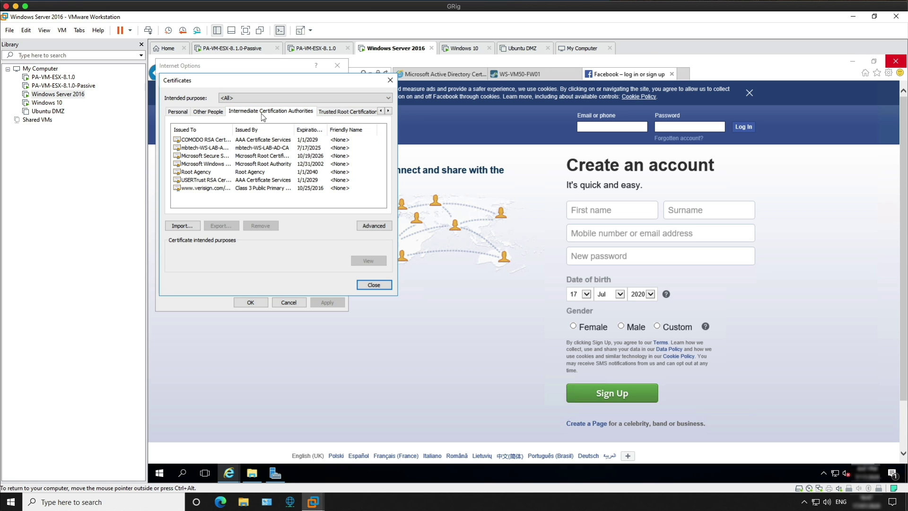
pyautogui.click(344, 114)
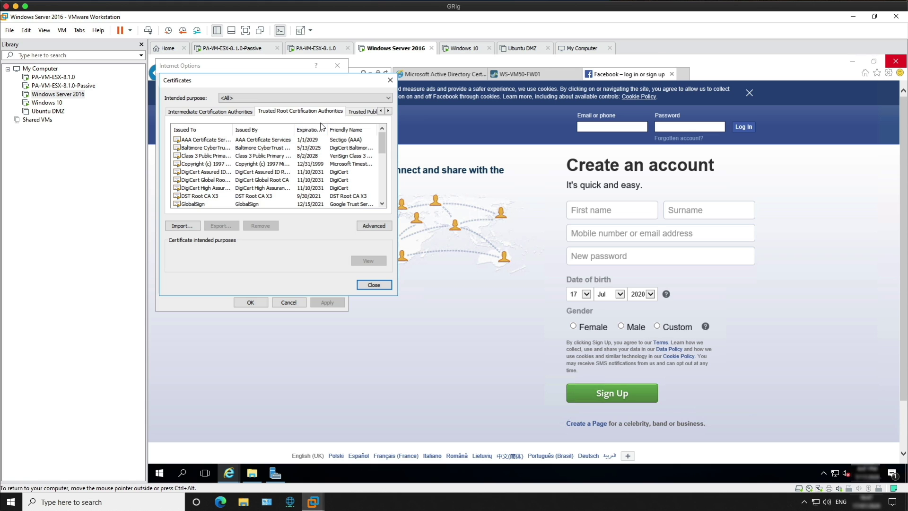
pyautogui.moveTo(382, 146); pyautogui.dragTo(382, 165)
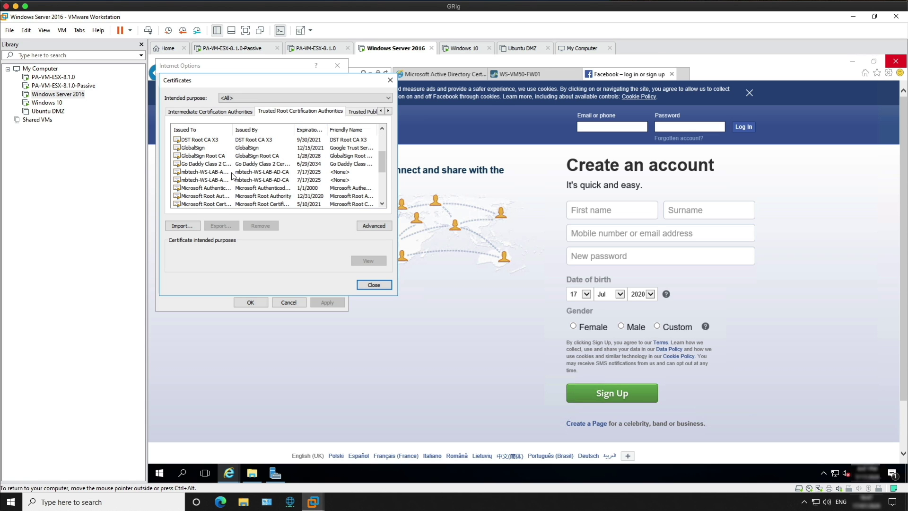
pyautogui.click(207, 173)
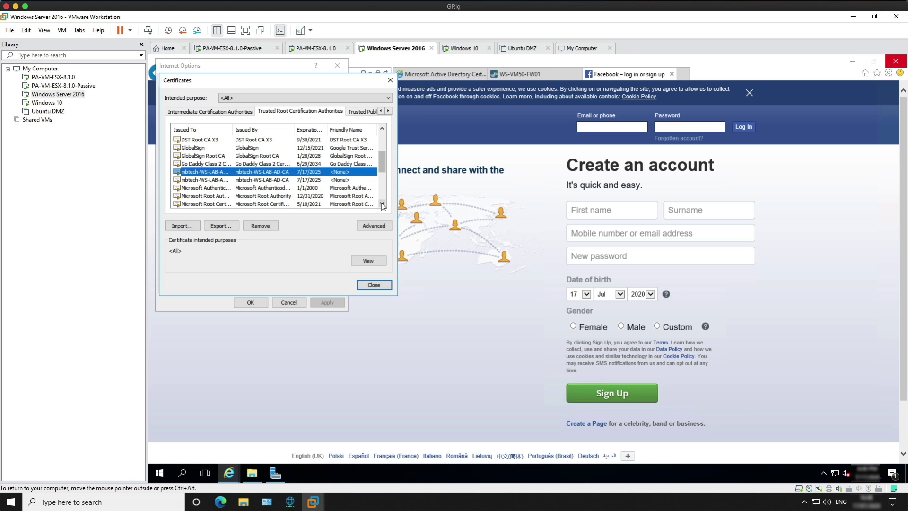
pyautogui.click(374, 284)
# Cancel Internet Options, run gpupdate /force in Command Prompt, then close it.
pyautogui.click(299, 302)
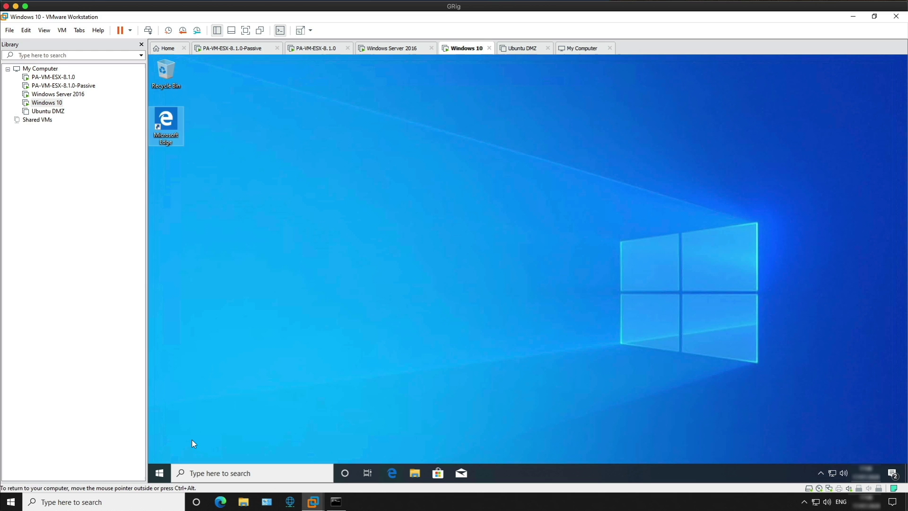
pyautogui.click(161, 471)
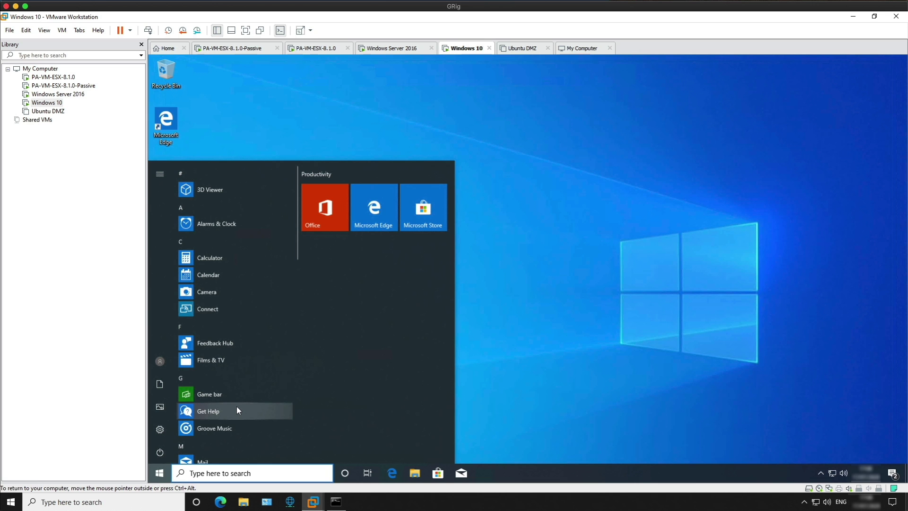
pyautogui.write('cmd')
pyautogui.press('Return')
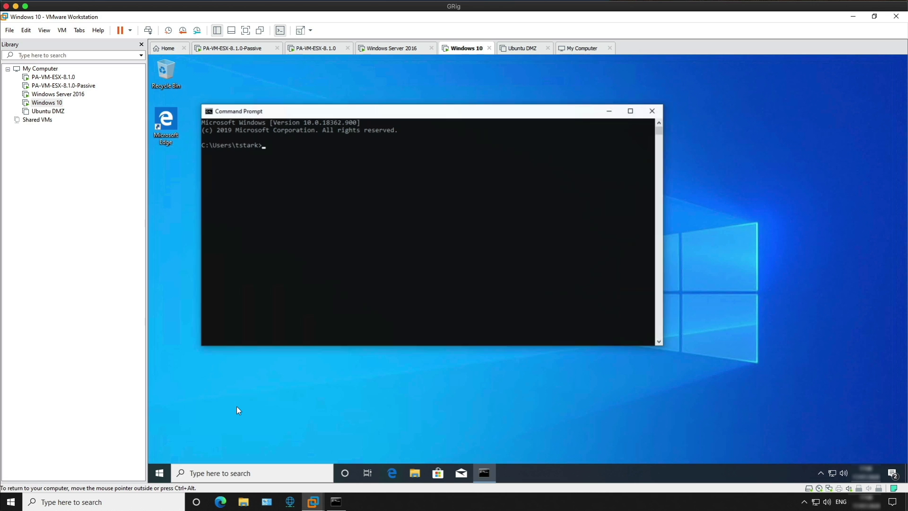
pyautogui.write('gpupdate /force')
pyautogui.press('Return')
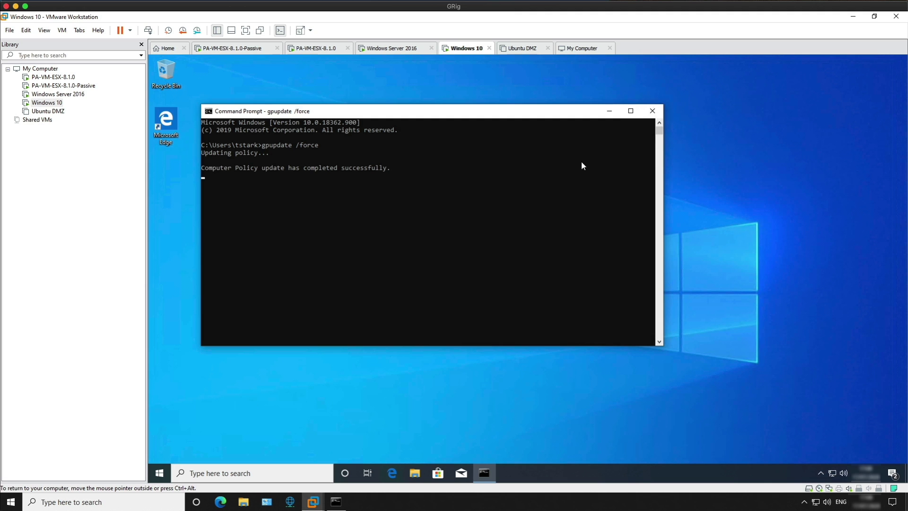
pyautogui.click(652, 111)
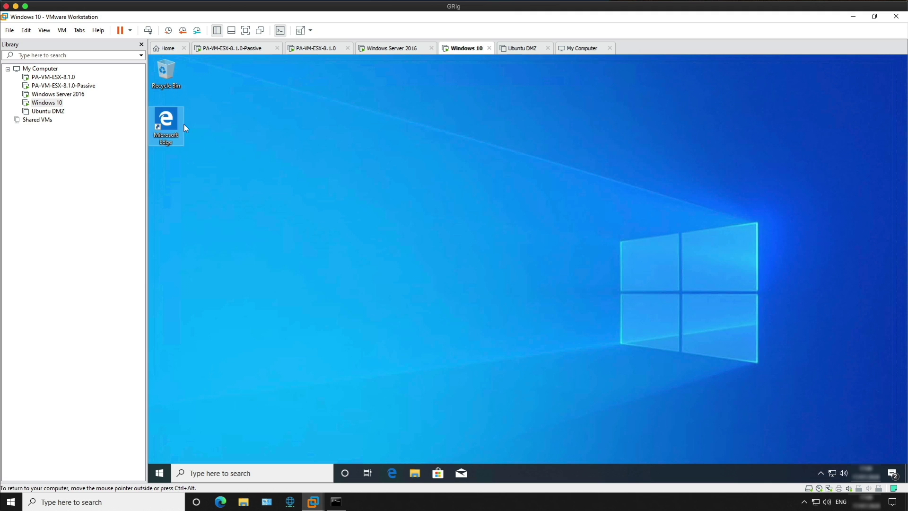
# Open krebsonsecurity.com in Edge and confirm its certificate issuer is WS-VM50-FW01.
pyautogui.doubleClick(171, 122)
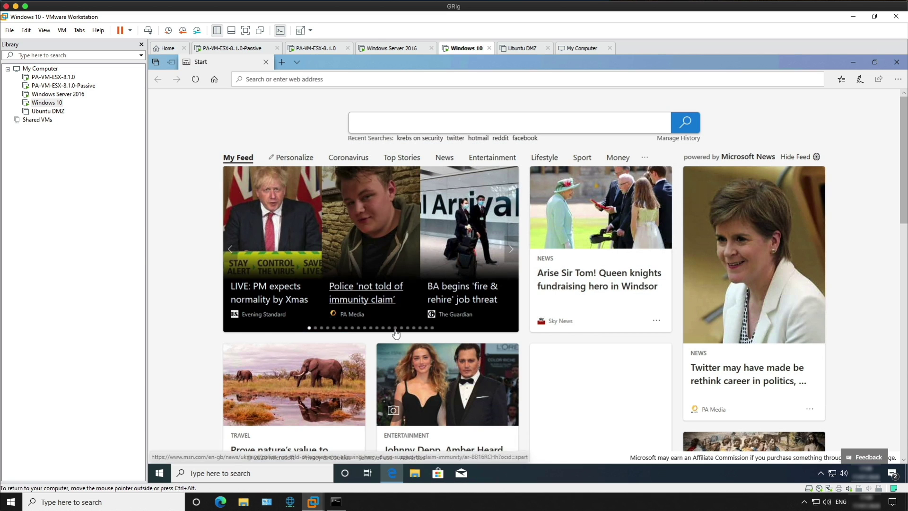
pyautogui.click(272, 78)
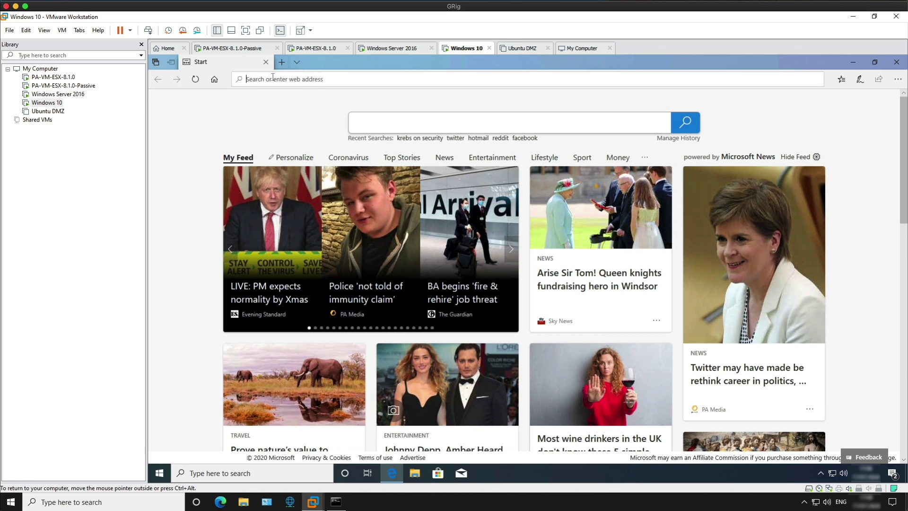
pyautogui.write('krebsonsecurity.com/')
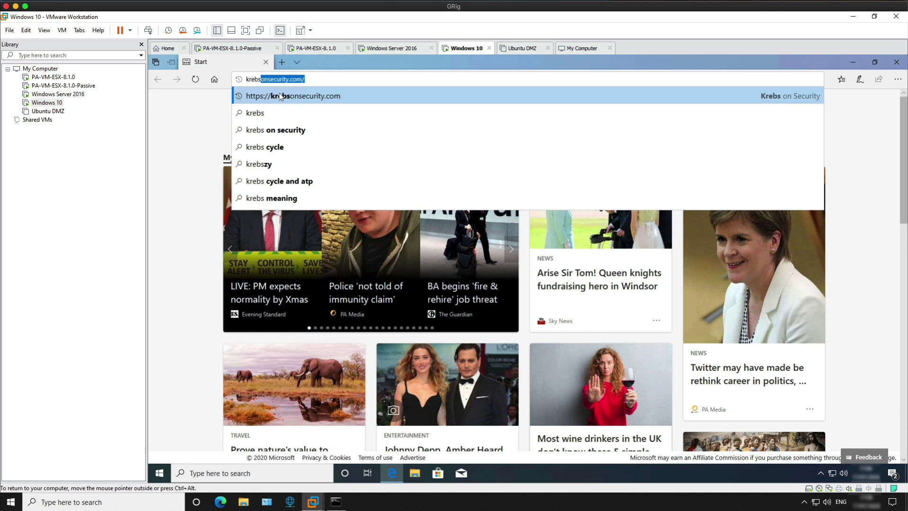
pyautogui.click(279, 96)
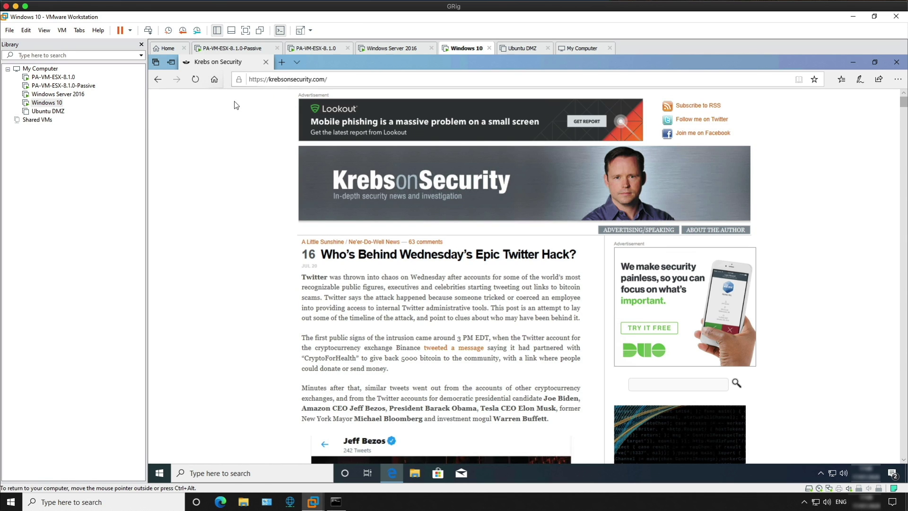
pyautogui.click(238, 80)
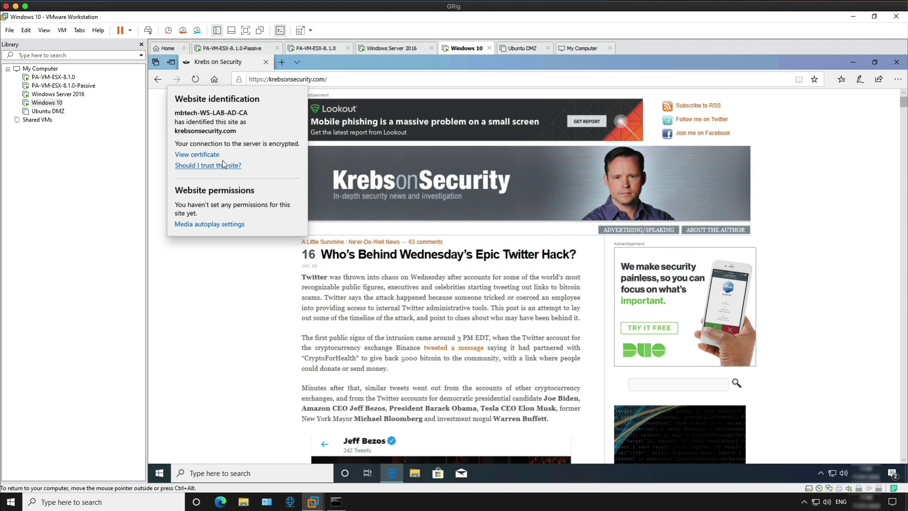
pyautogui.click(199, 155)
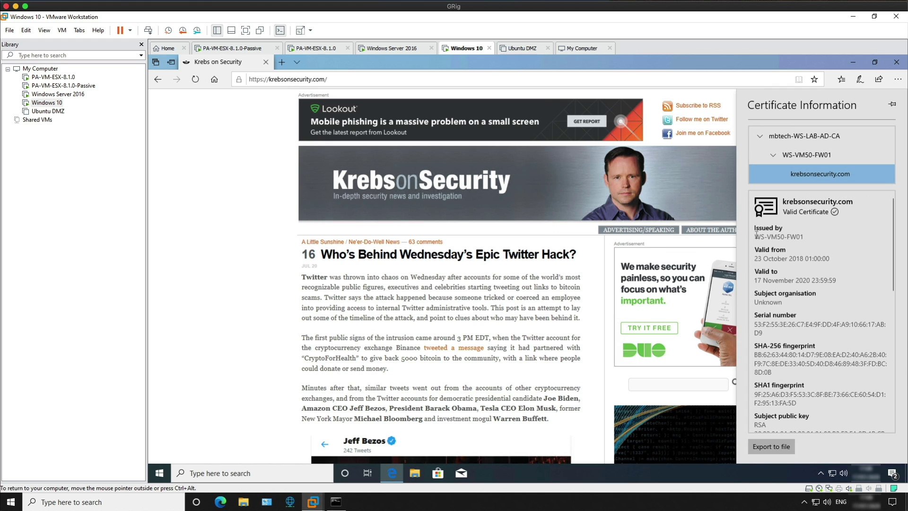
pyautogui.moveTo(754, 237); pyautogui.dragTo(799, 236)
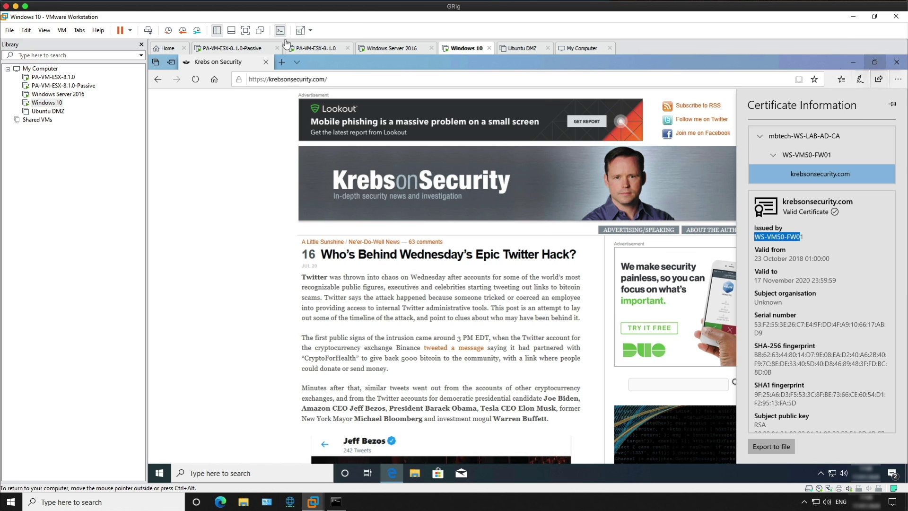
# Load untrusted-root.badssl.com in a new tab and view its certificate issued by CA.
pyautogui.click(284, 65)
pyautogui.click(283, 63)
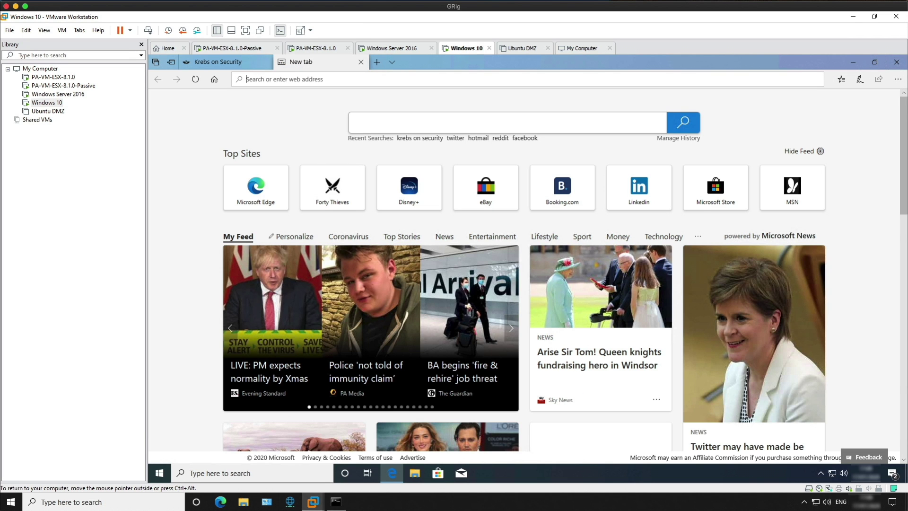
pyautogui.write('badssl.com/')
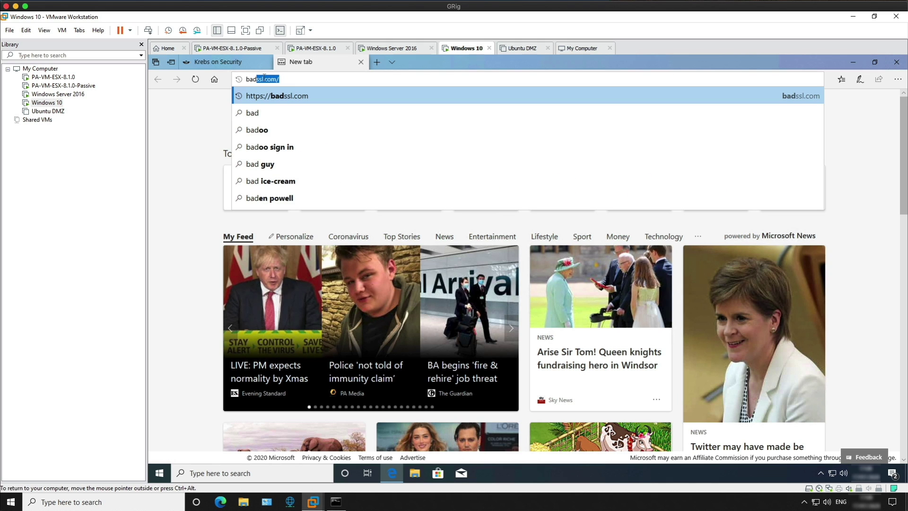
pyautogui.press('Return')
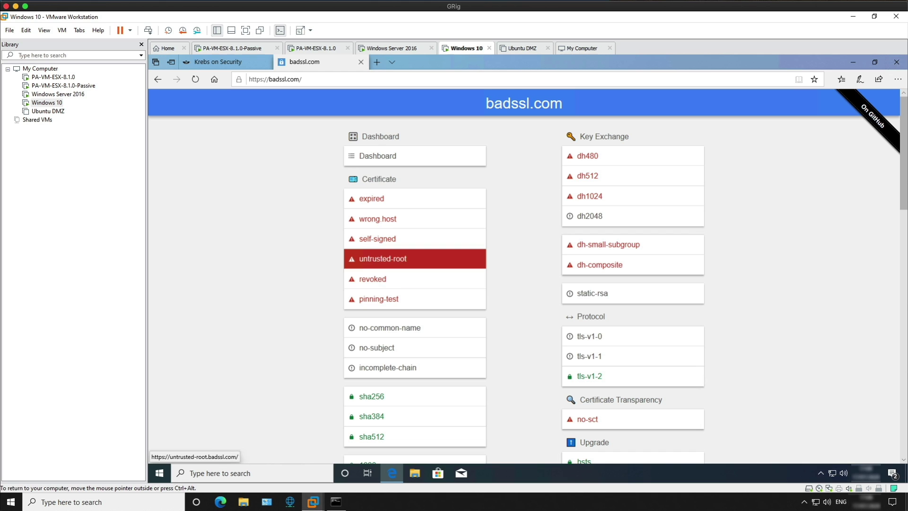
pyautogui.click(395, 265)
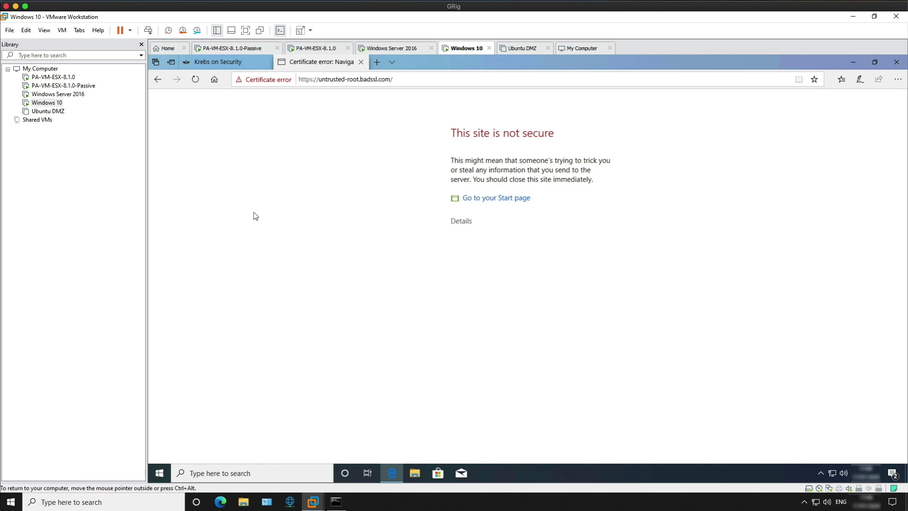
pyautogui.click(247, 84)
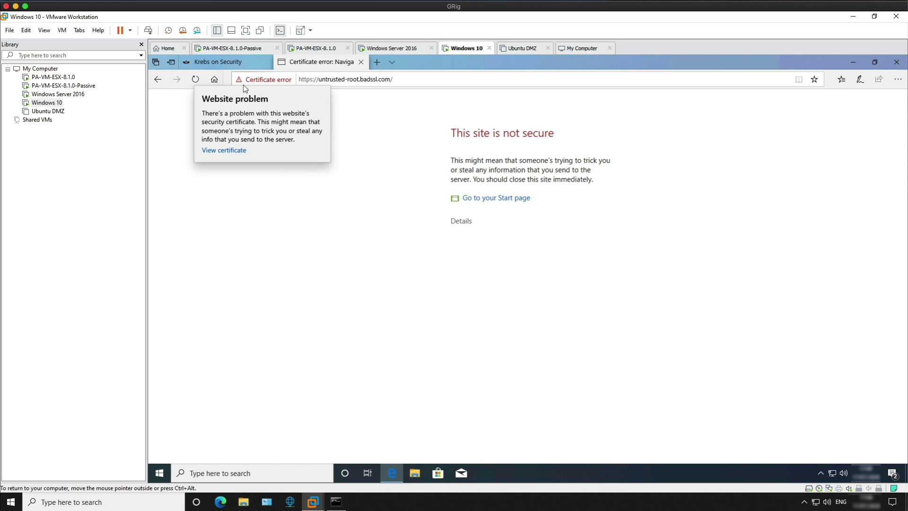
pyautogui.click(224, 150)
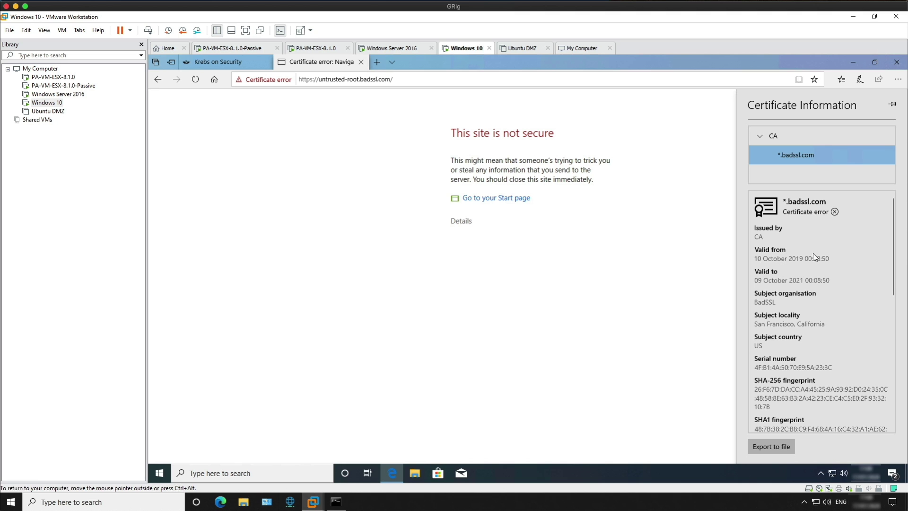
pyautogui.moveTo(764, 235); pyautogui.dragTo(756, 235)
# On the Windows Server 2016 VM, check the forward-trust and forward-untrust certificates, then view the Traffic log.
pyautogui.click(392, 49)
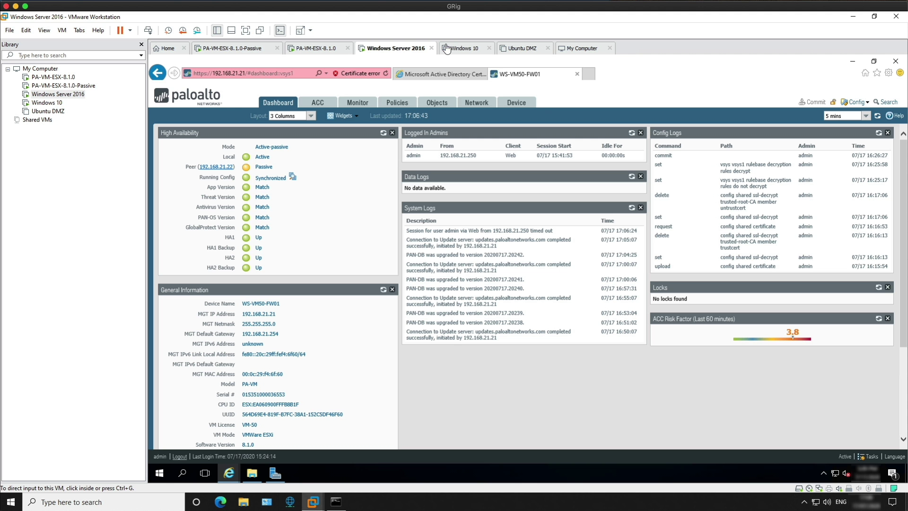
pyautogui.click(516, 103)
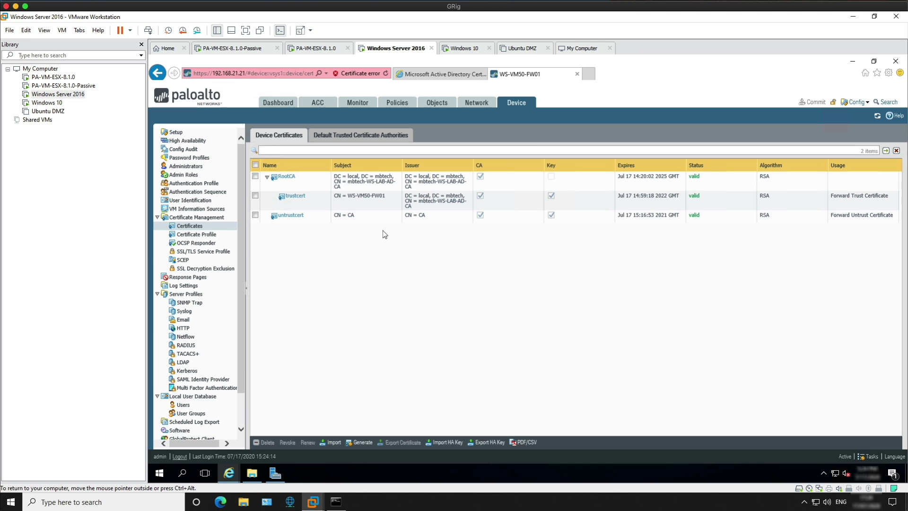
pyautogui.click(352, 107)
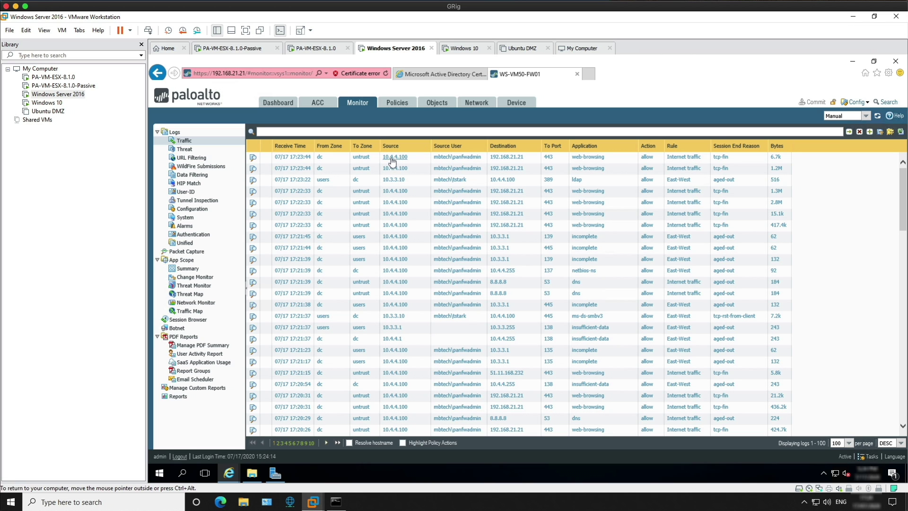
# Filter the Traffic log to source address 10.4.4.100.
pyautogui.click(393, 160)
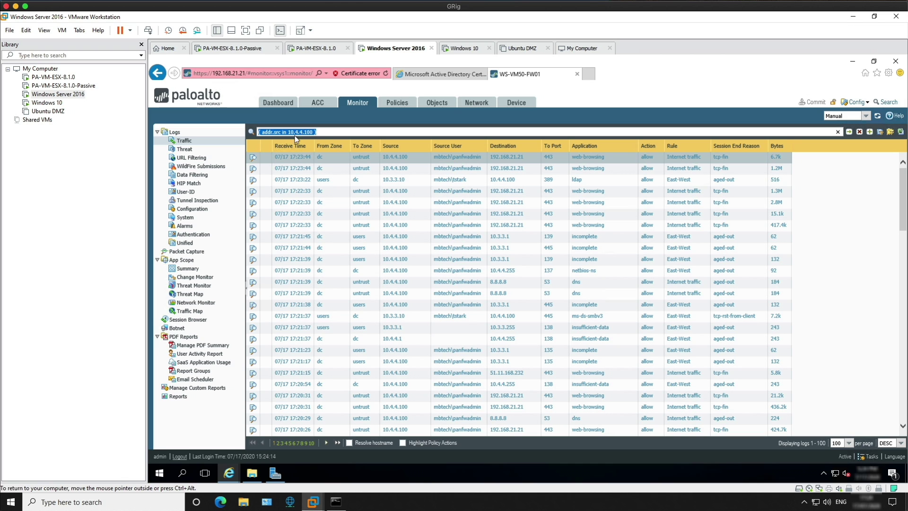
pyautogui.click(325, 131)
pyautogui.press('Return')
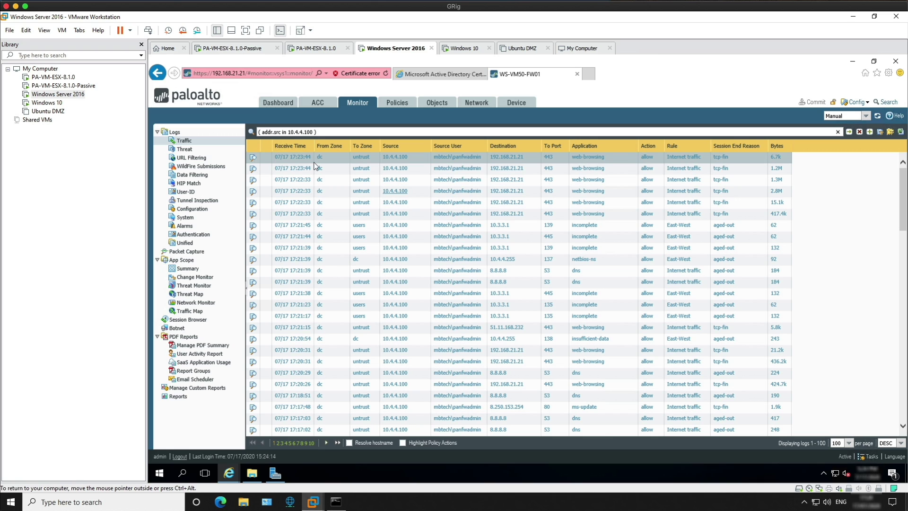
# Add the Decrypted column to the Traffic log table.
pyautogui.click(266, 146)
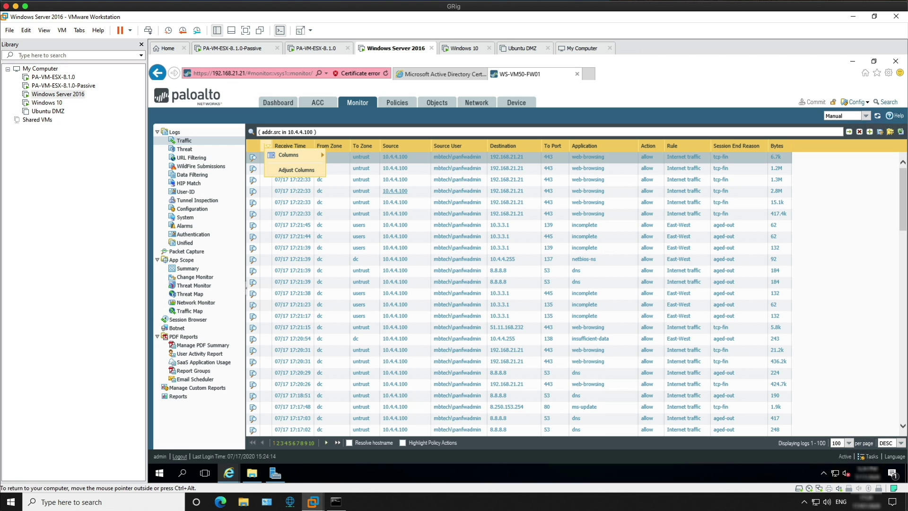
pyautogui.moveTo(296, 160)
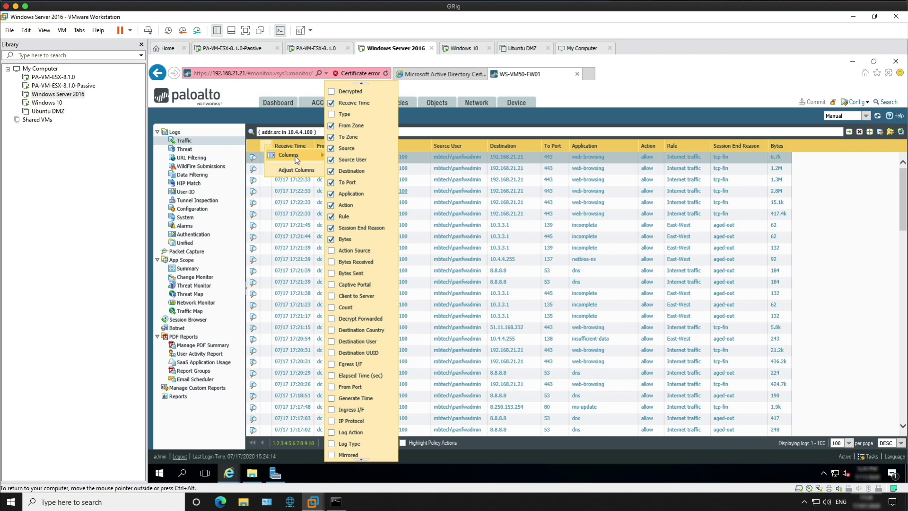
pyautogui.click(331, 92)
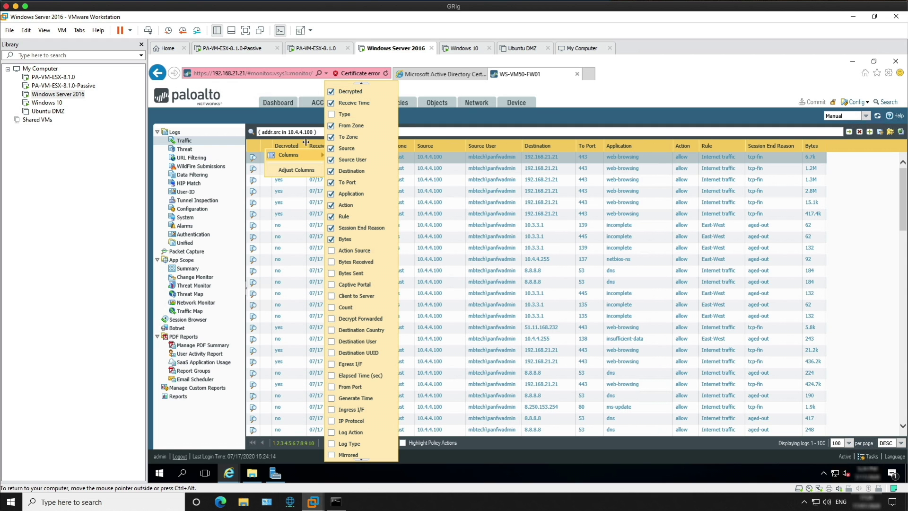
pyautogui.click(308, 115)
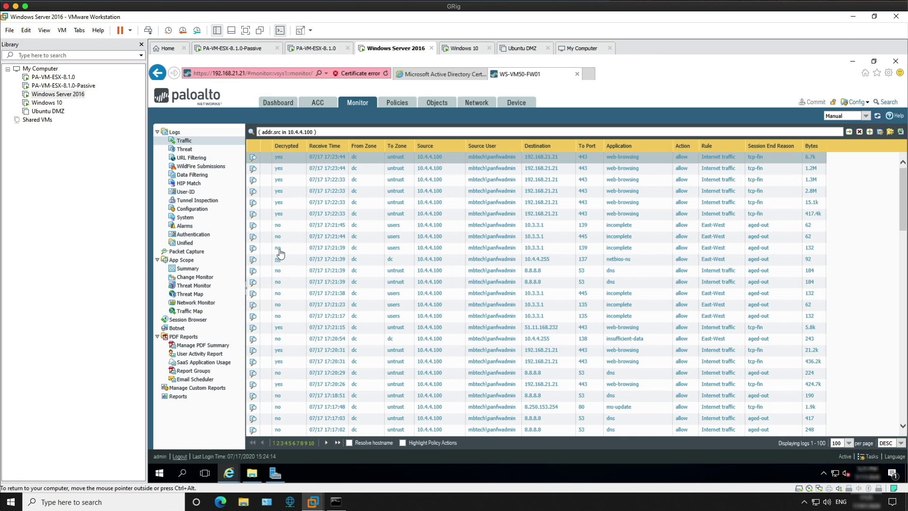
pyautogui.click(253, 157)
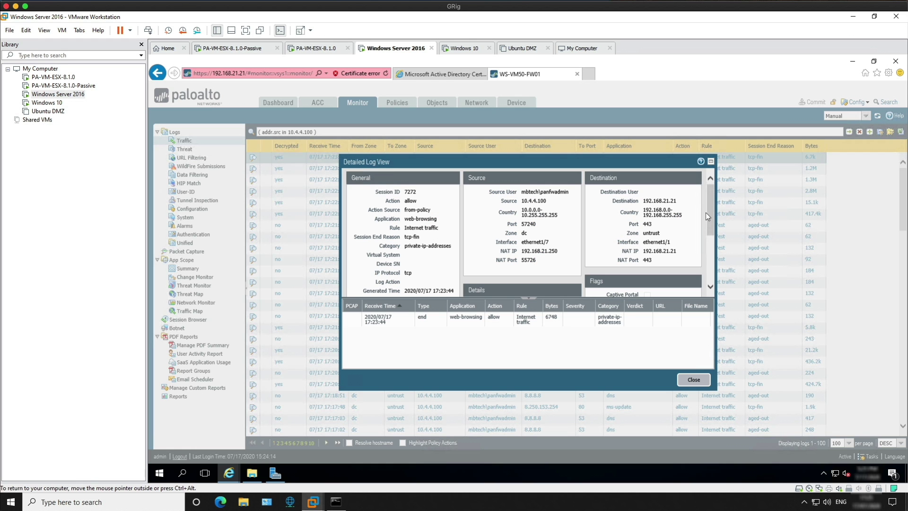
pyautogui.moveTo(707, 215); pyautogui.dragTo(708, 242)
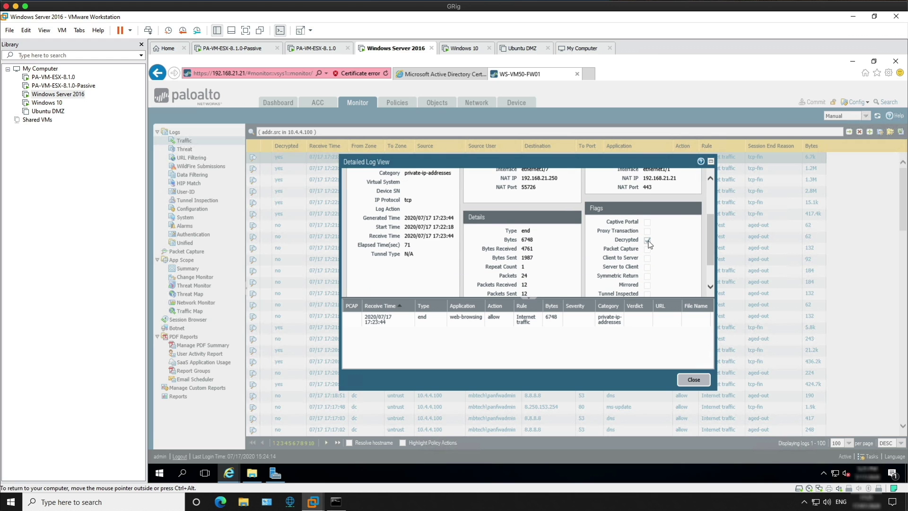
pyautogui.click(693, 381)
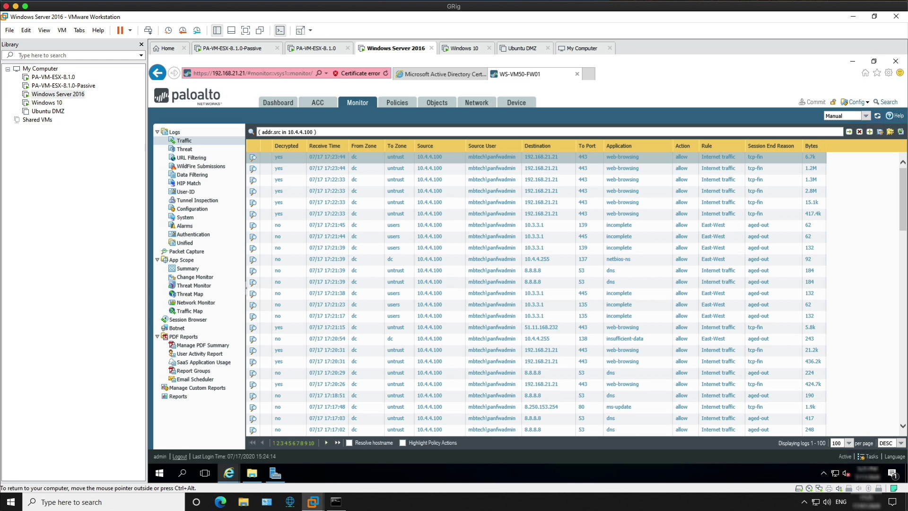